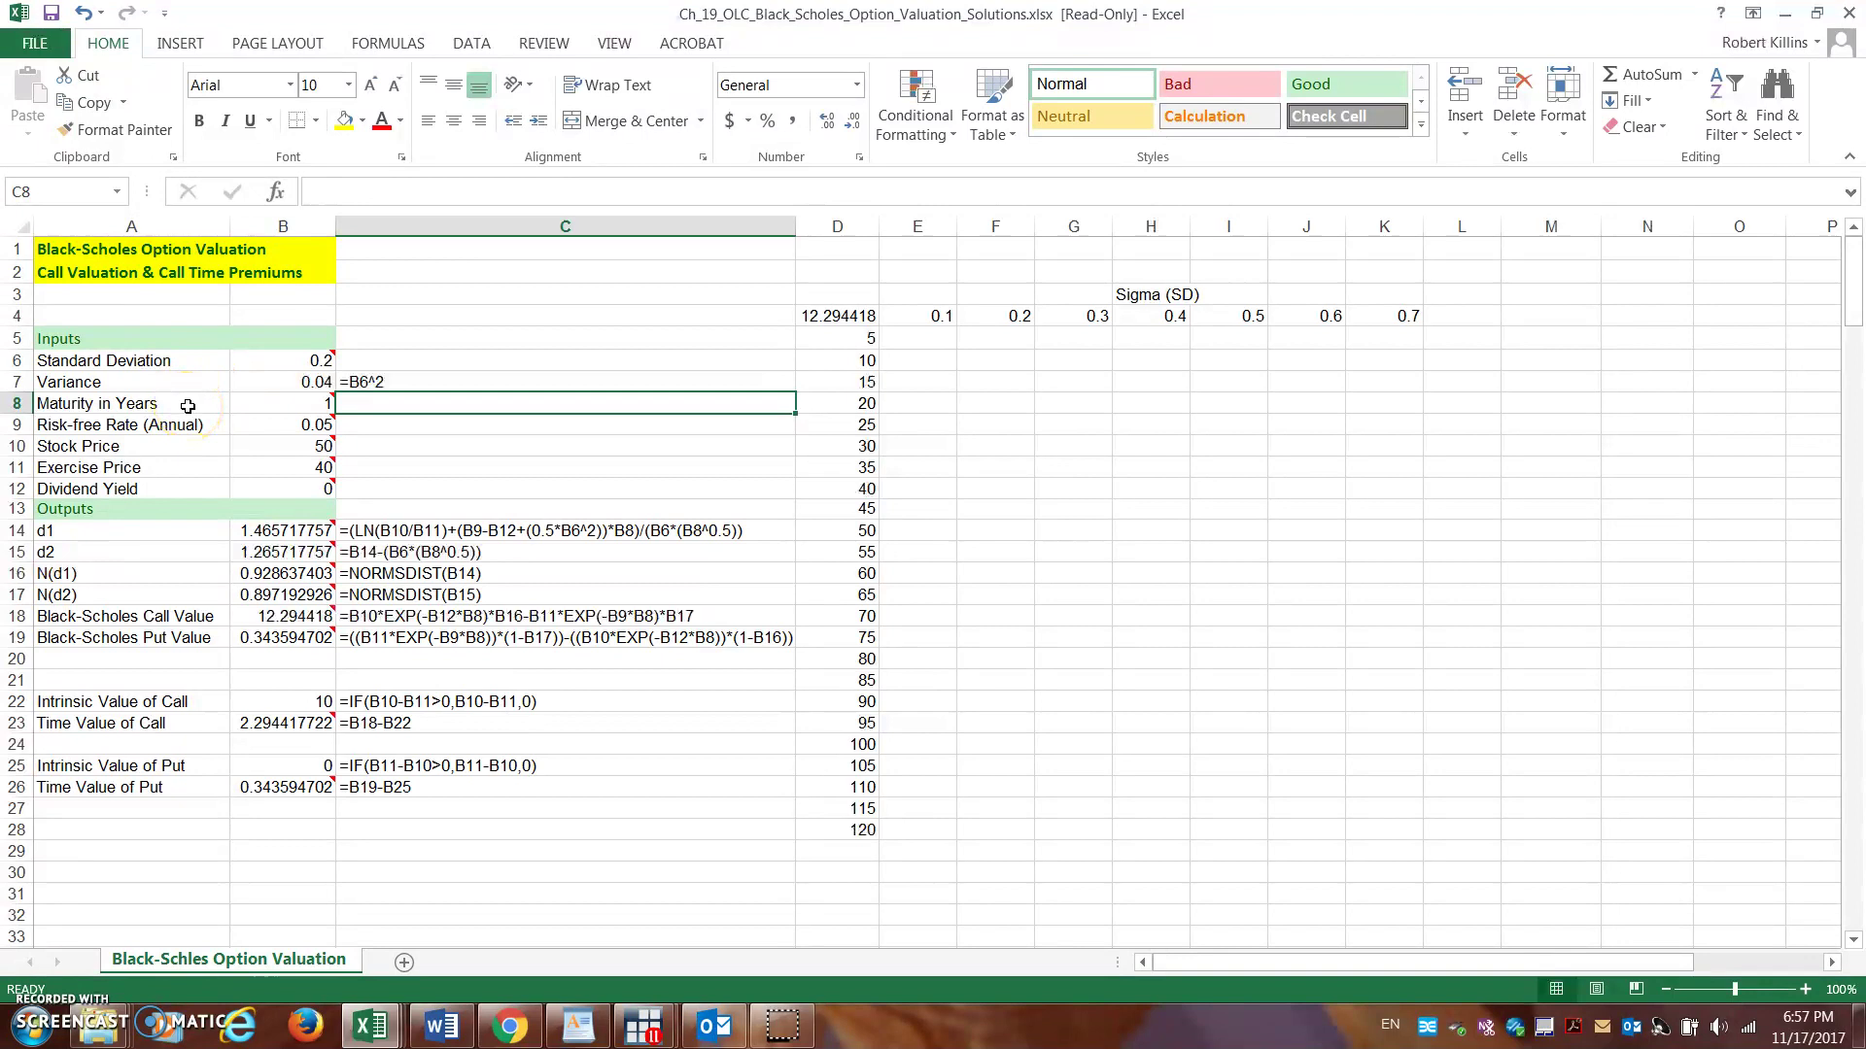
pyautogui.moveTo(250, 406)
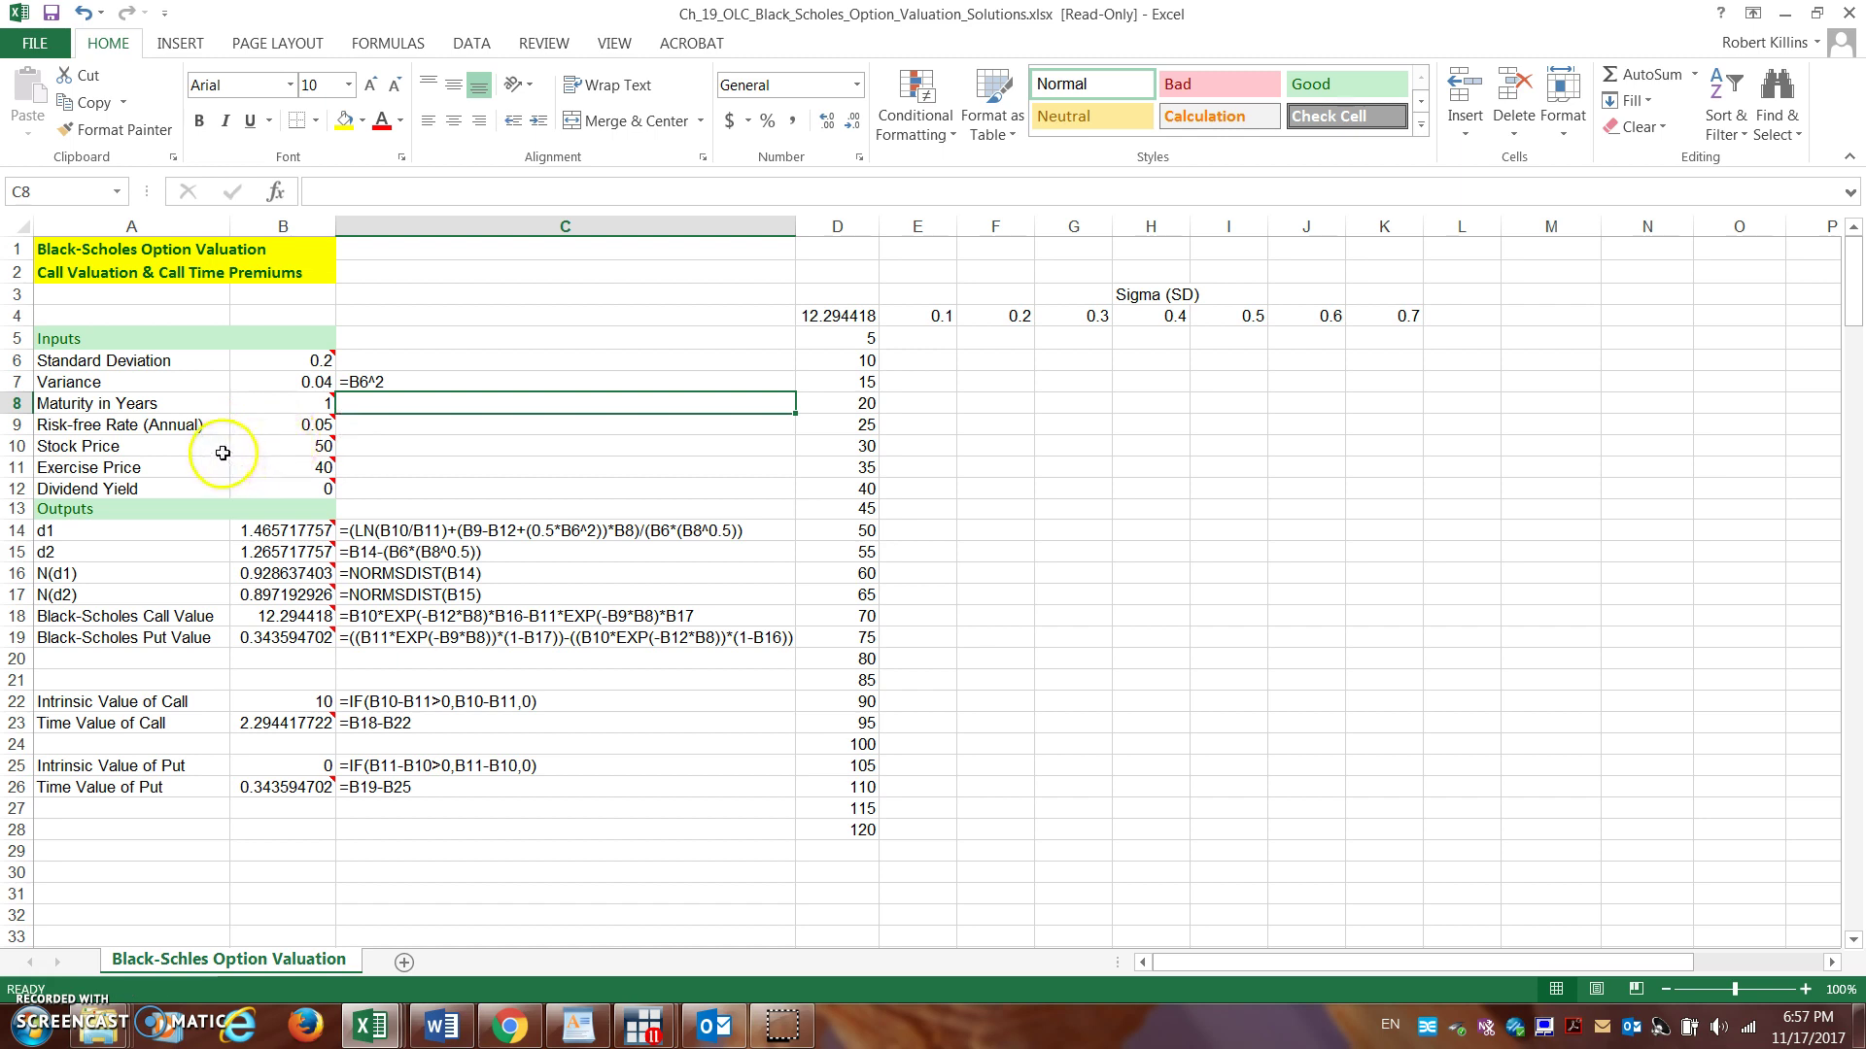
pyautogui.moveTo(245, 465)
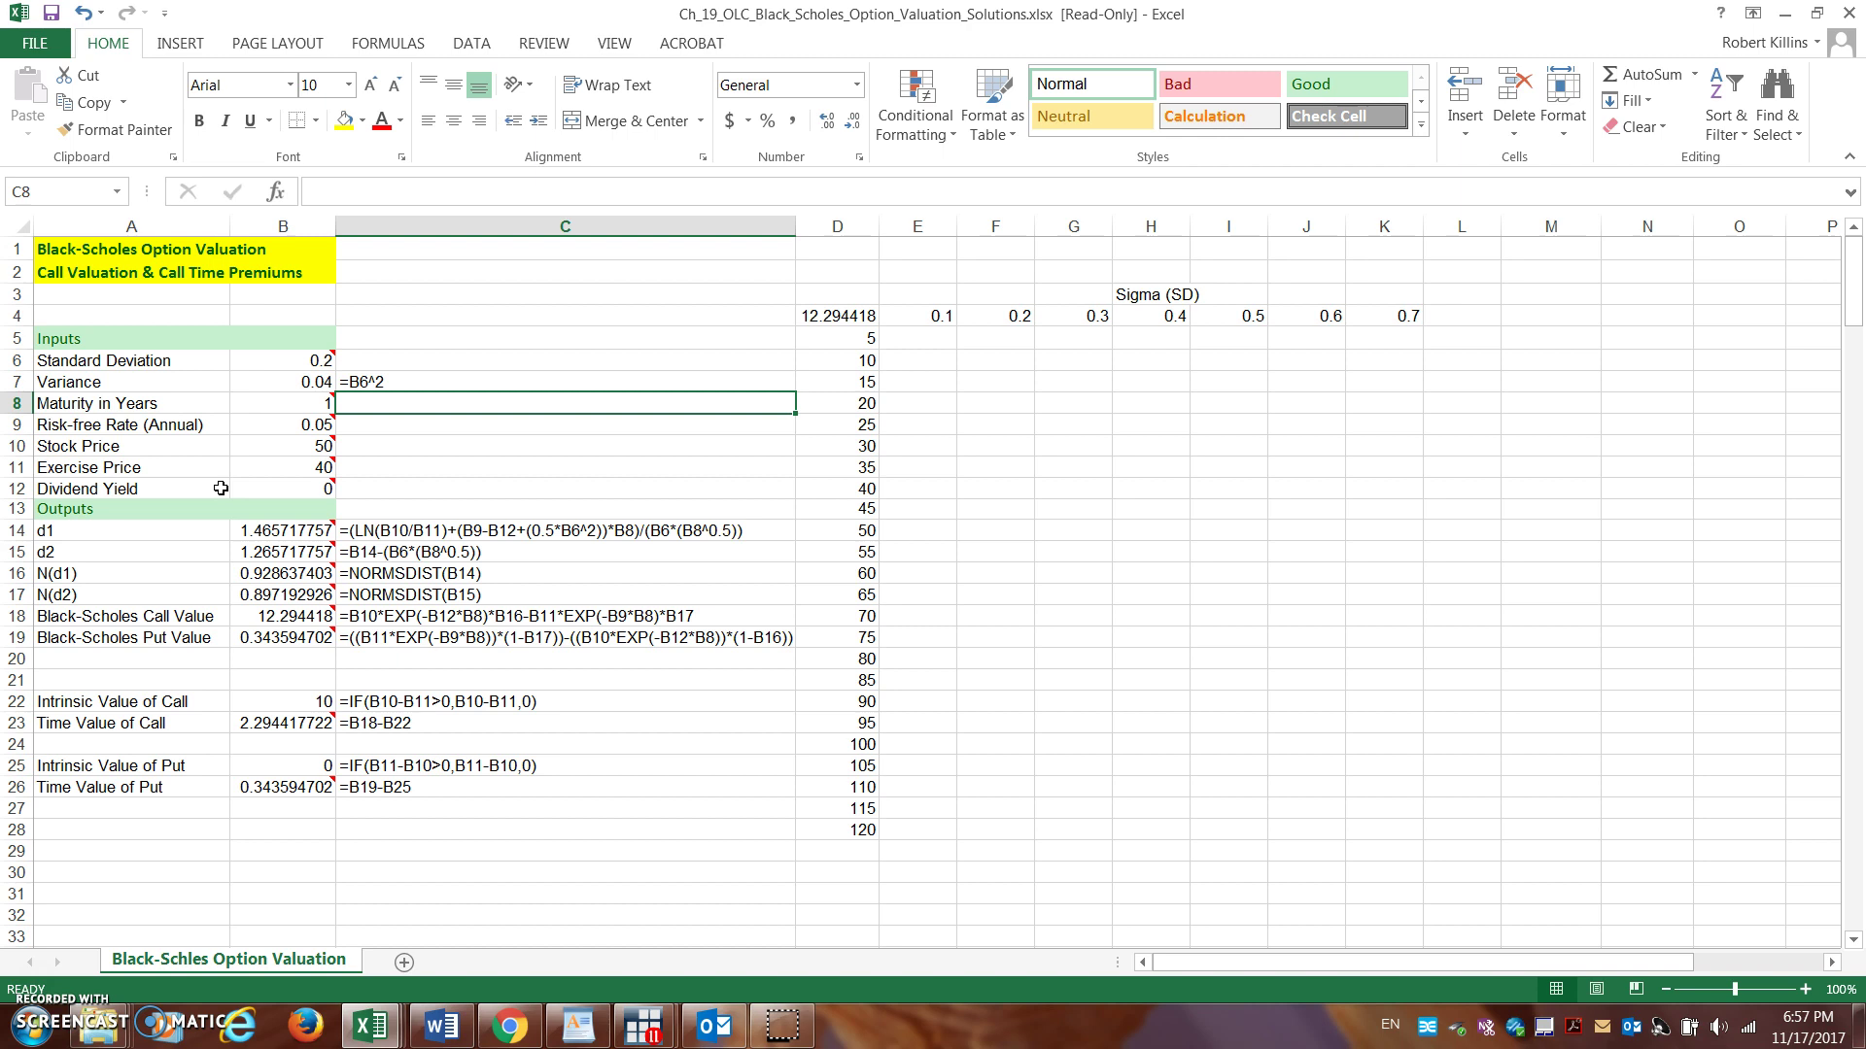
pyautogui.click(405, 406)
pyautogui.moveTo(305, 460)
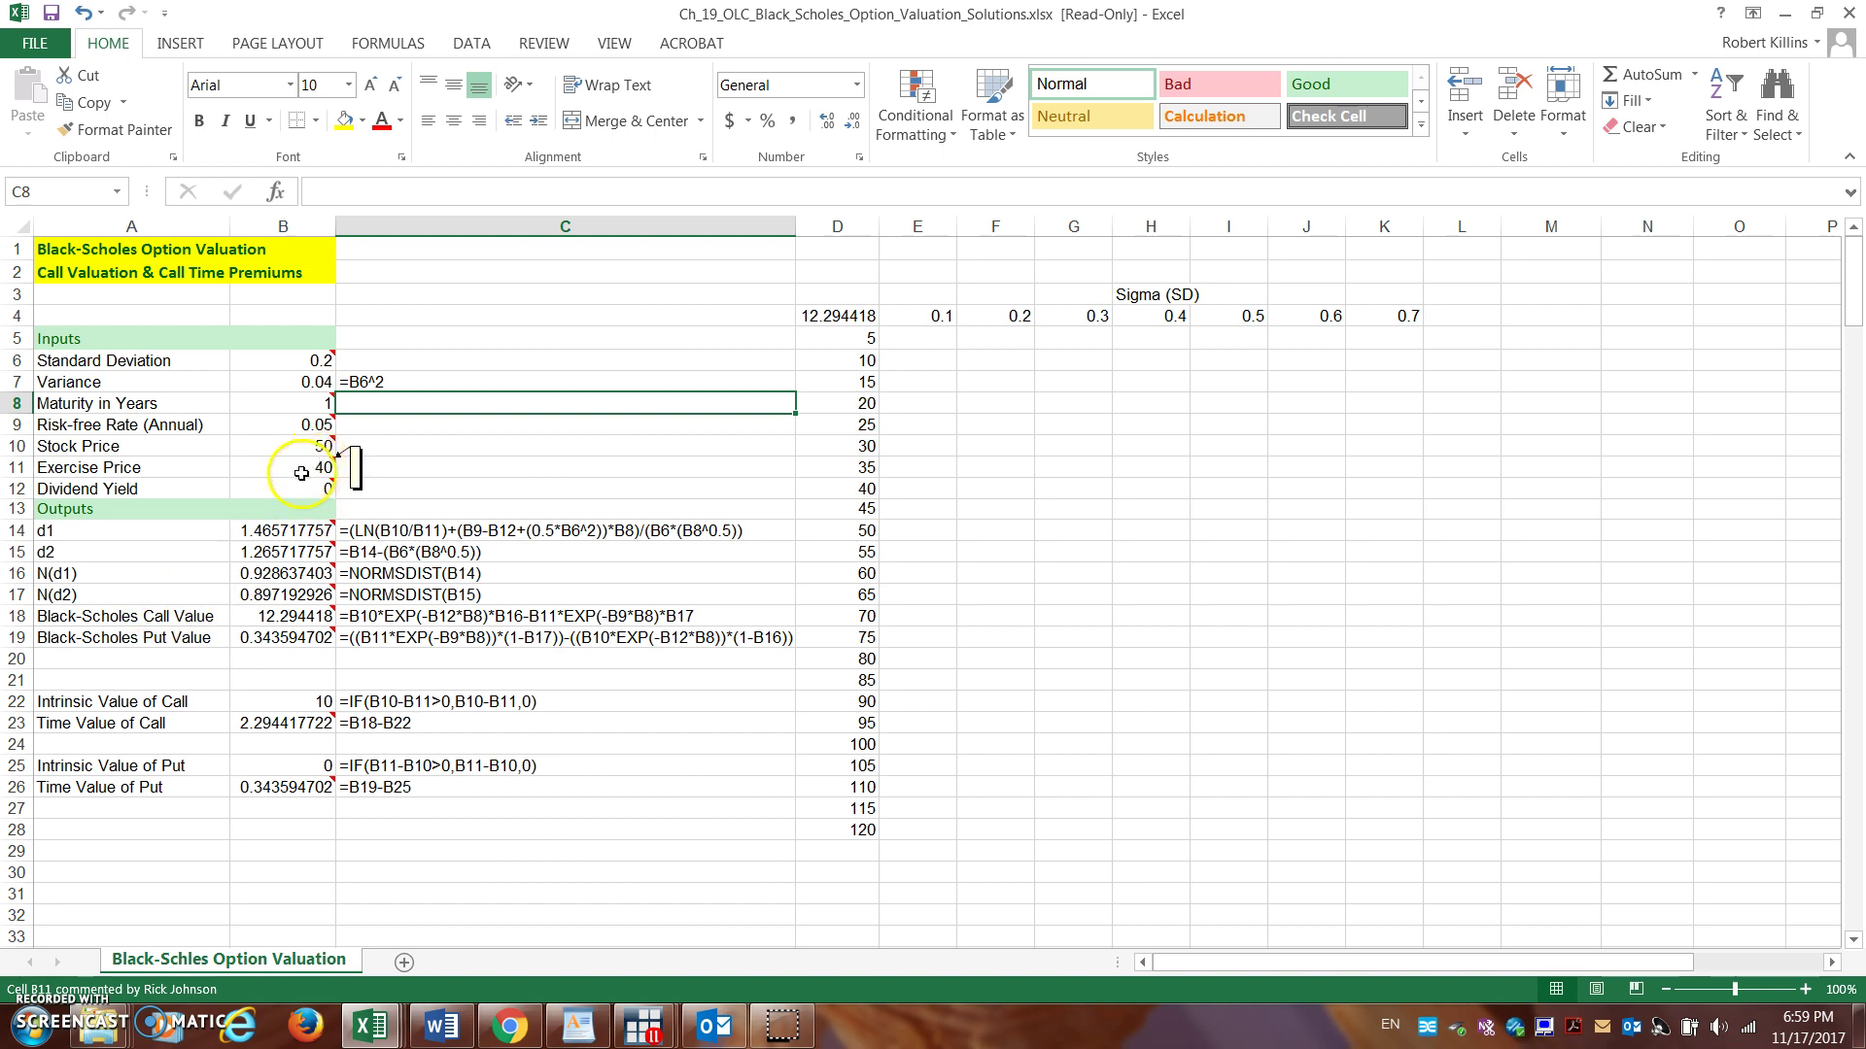
# Set the exercise price in B11 to 60.
pyautogui.click(302, 470)
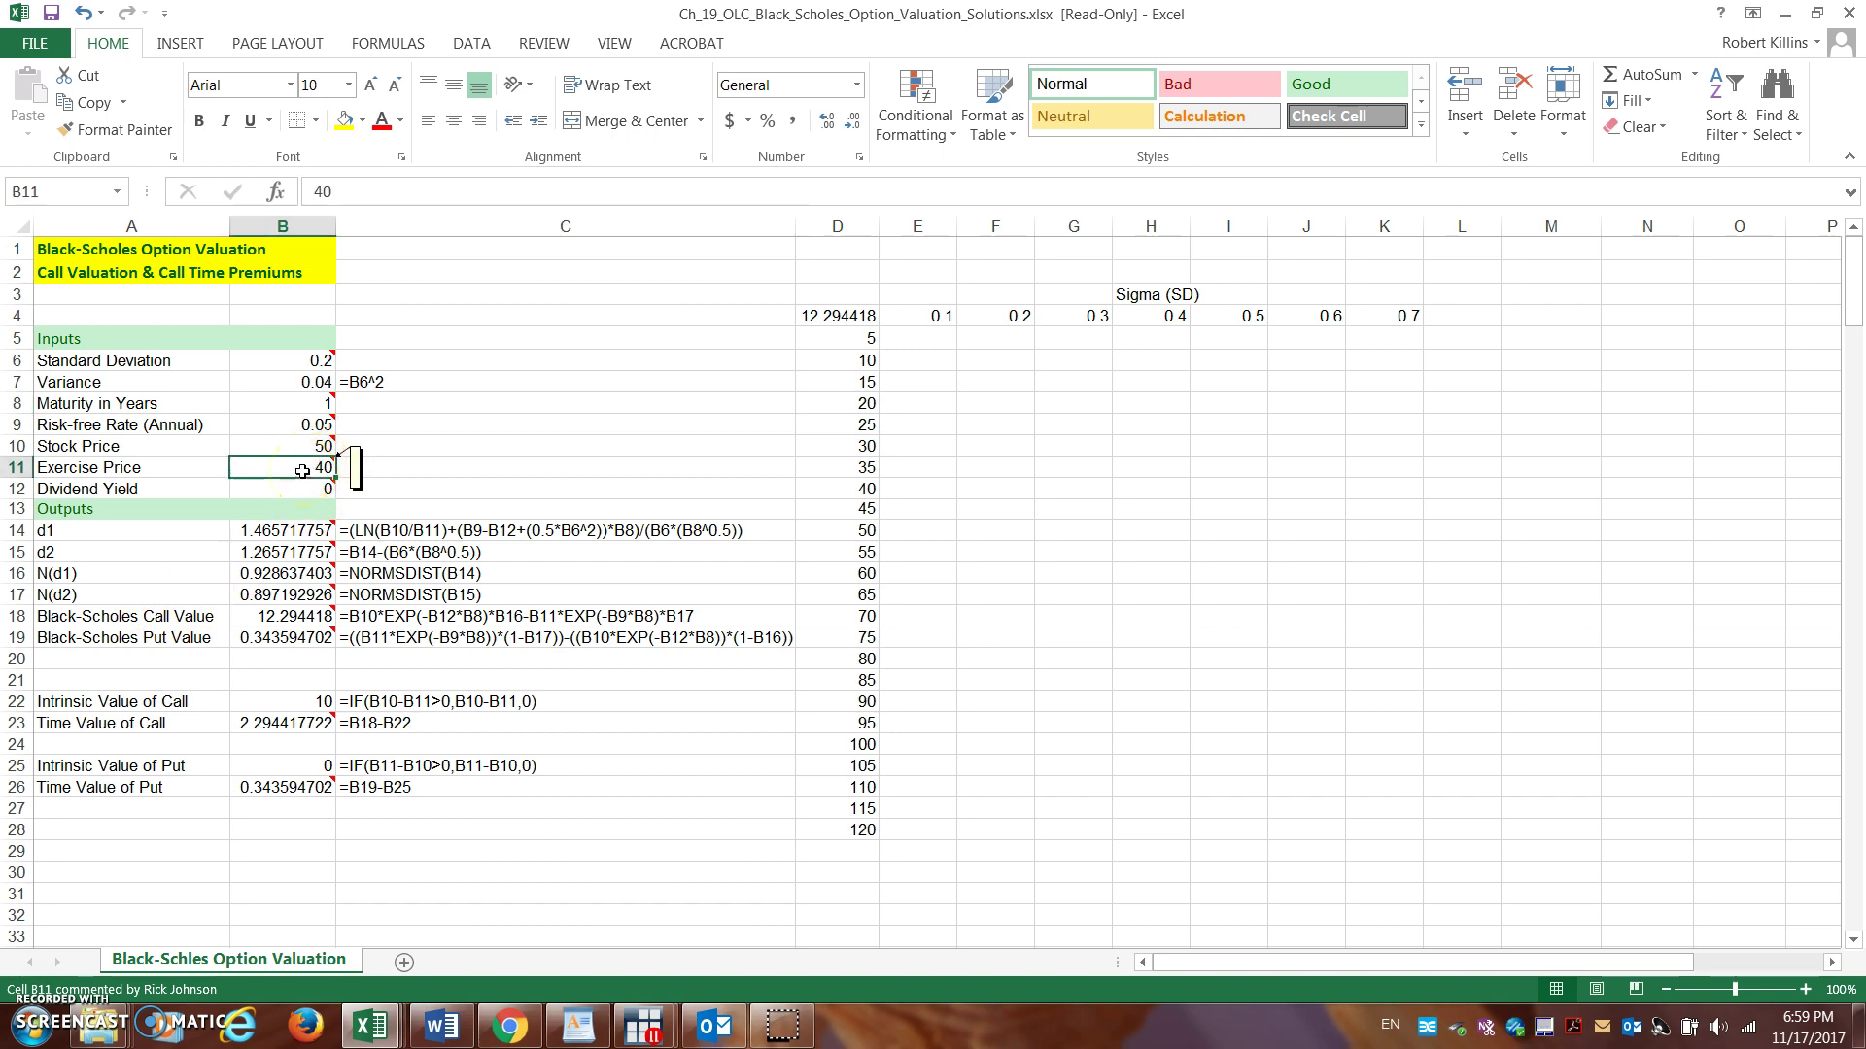
pyautogui.click(295, 469)
pyautogui.moveTo(296, 469)
pyautogui.write('60')
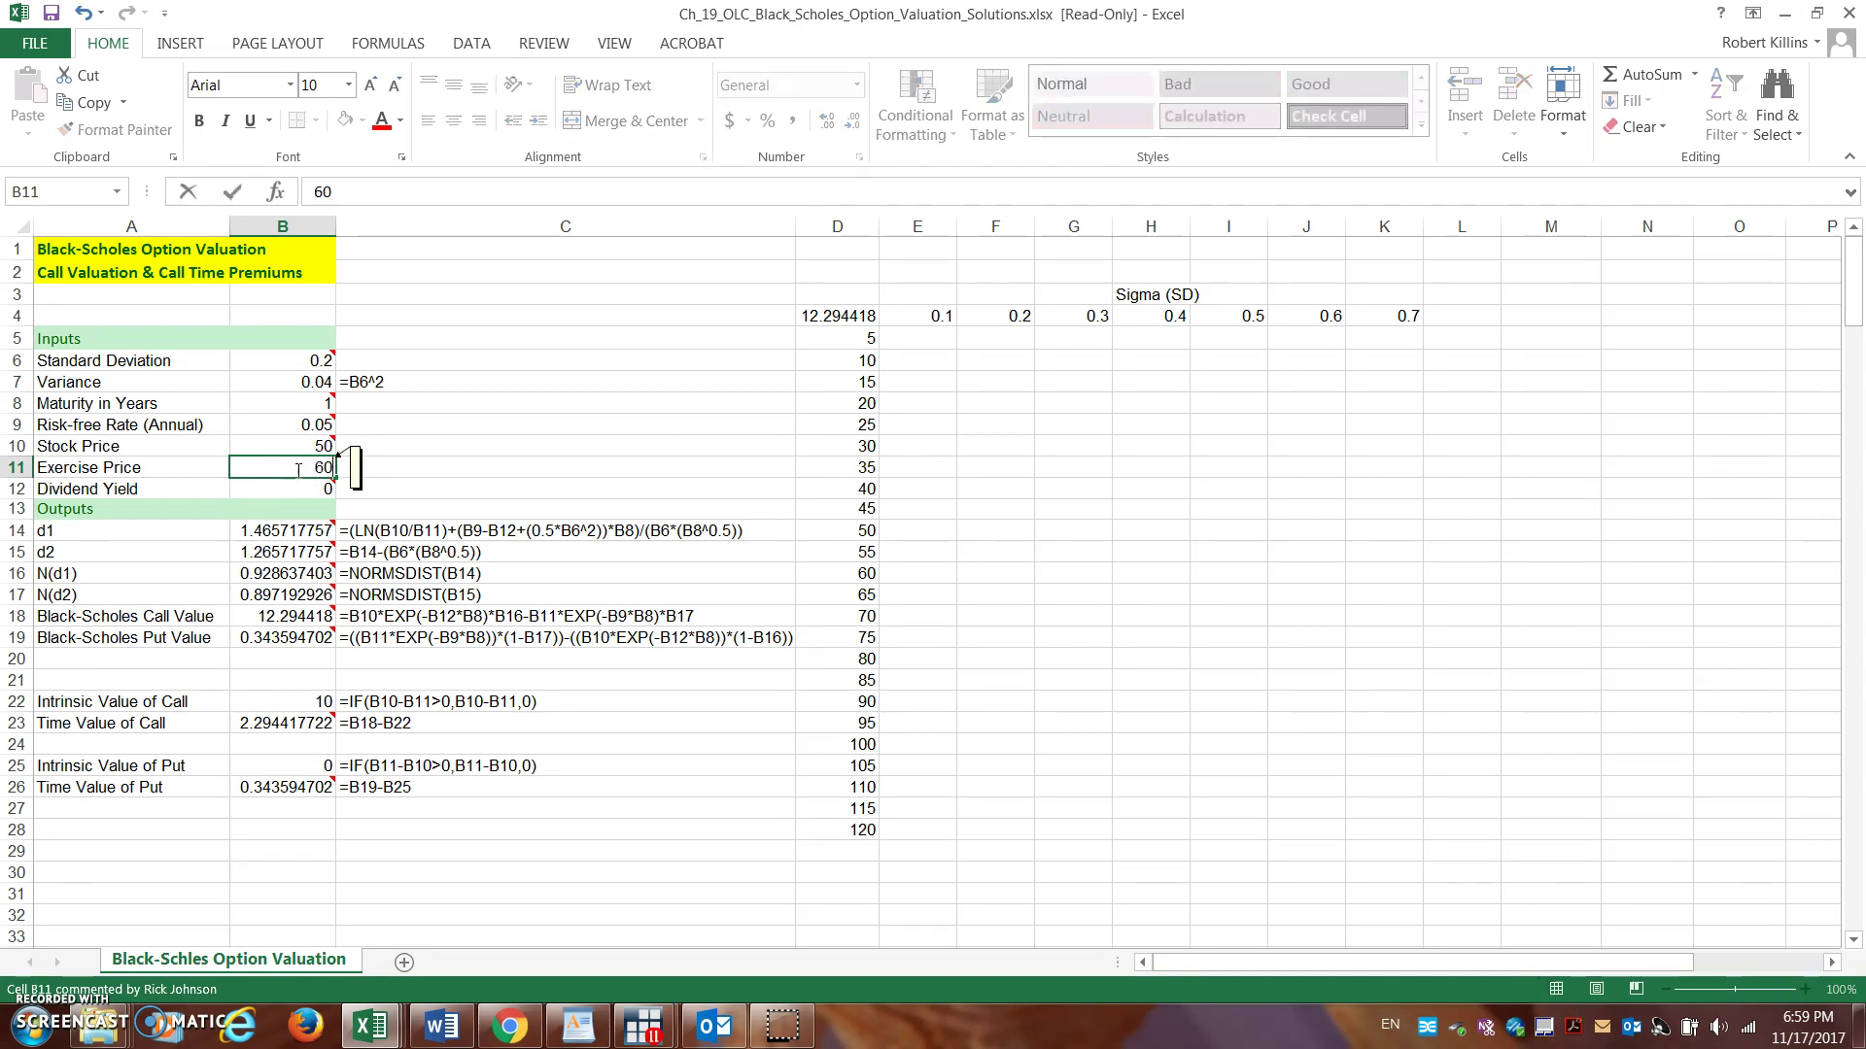
pyautogui.press('Return')
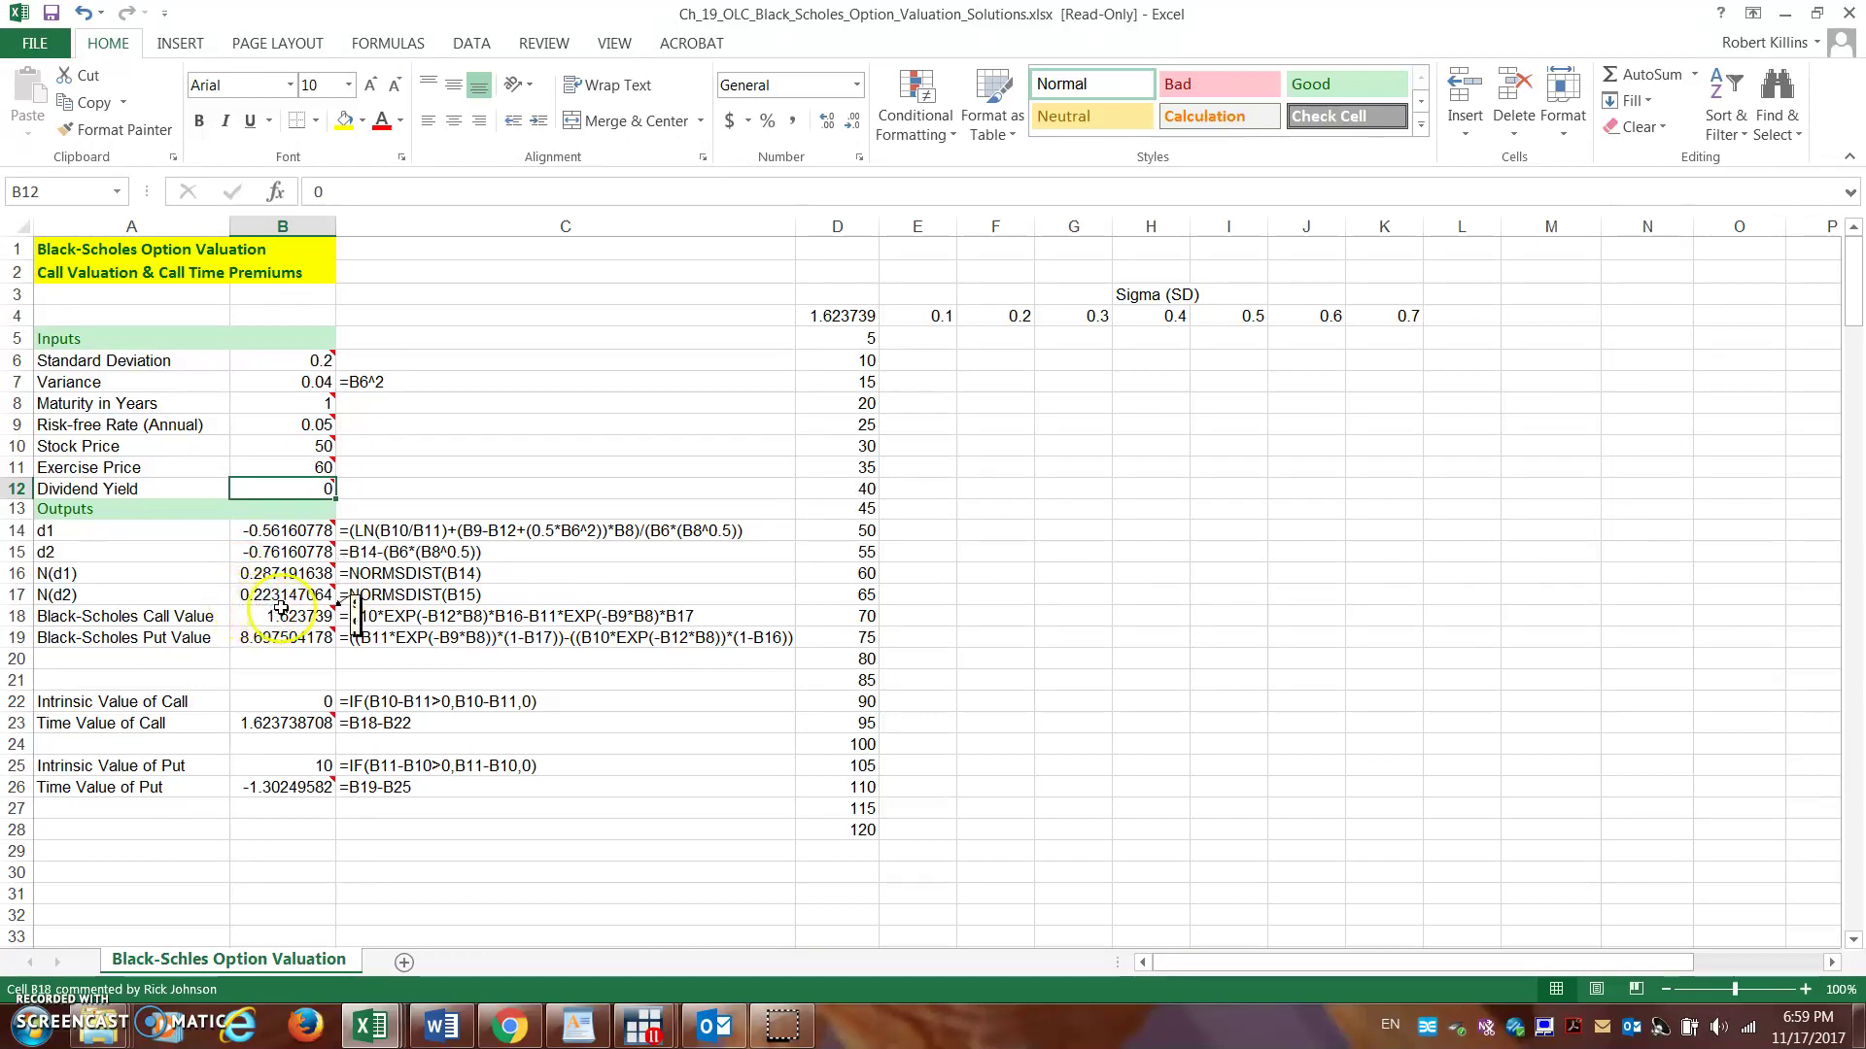
# Examine how the Black-Scholes, intrinsic and time values of the call and the put are calculated in column B.
pyautogui.hscroll(3, 286, 601)
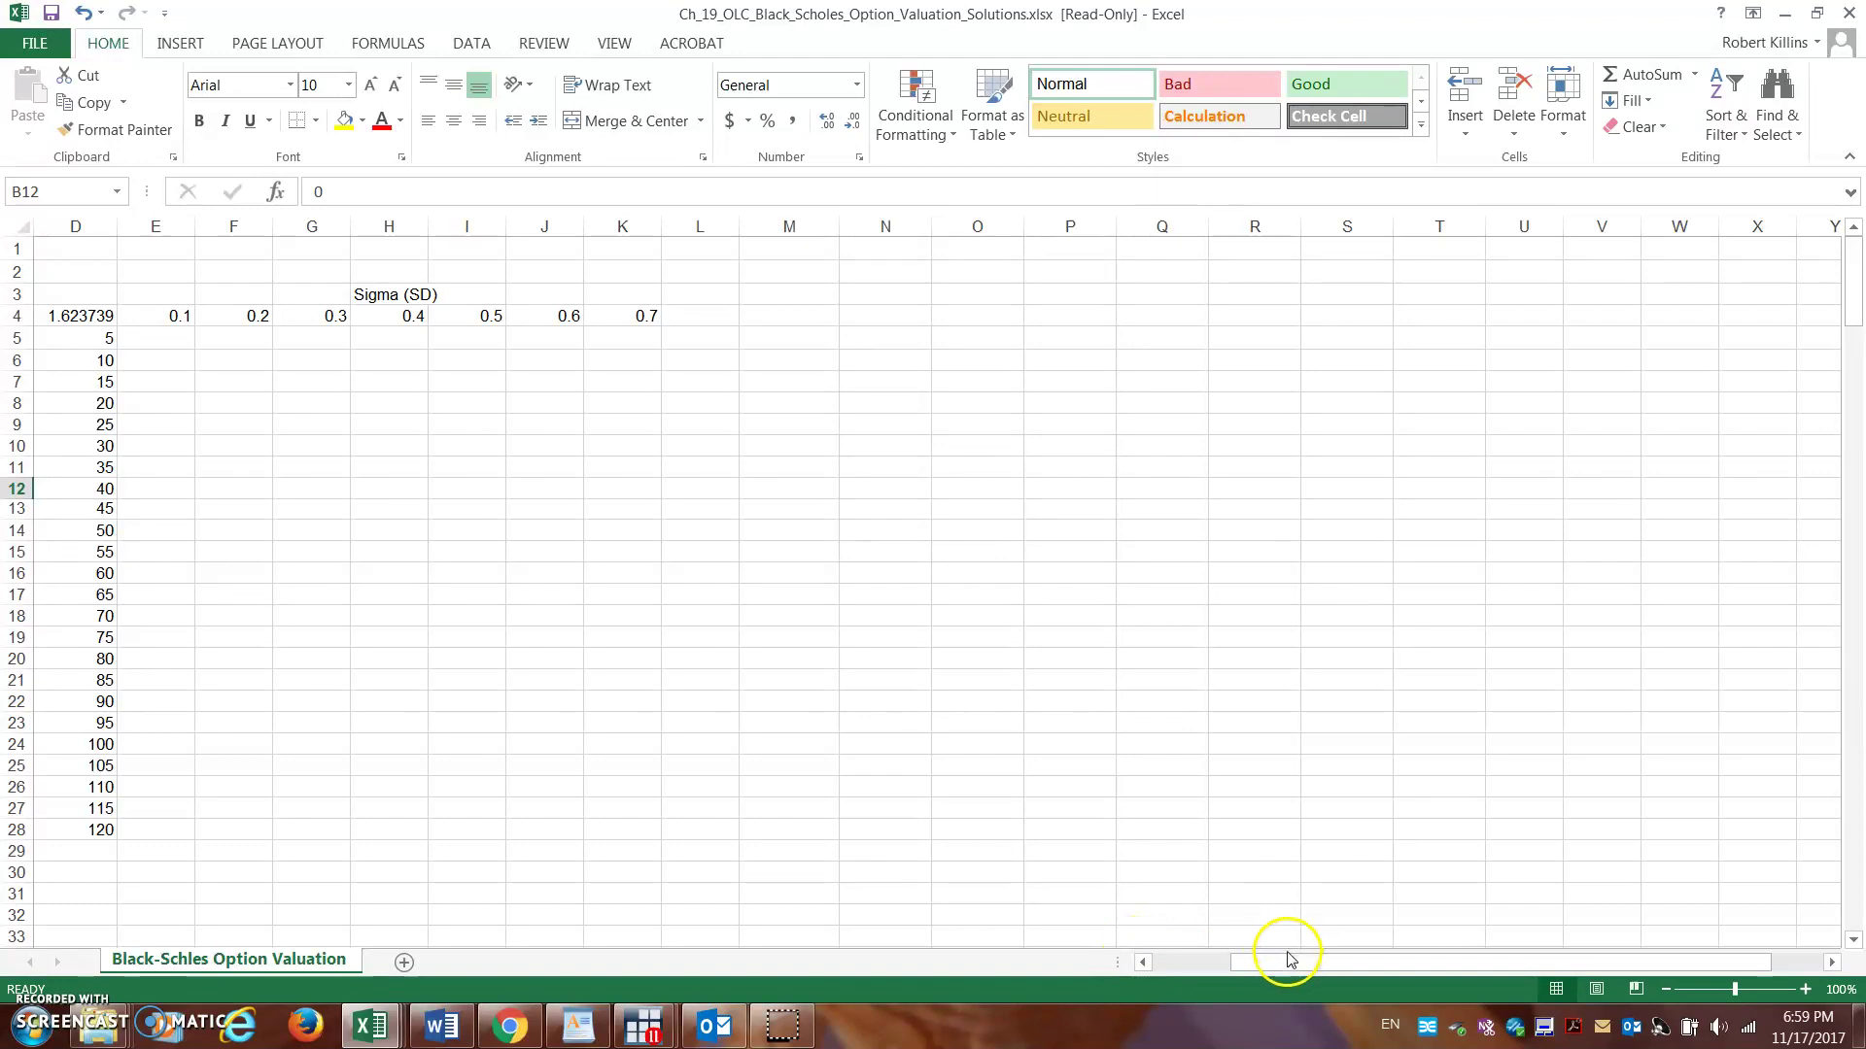
pyautogui.moveTo(1290, 962); pyautogui.dragTo(1176, 962)
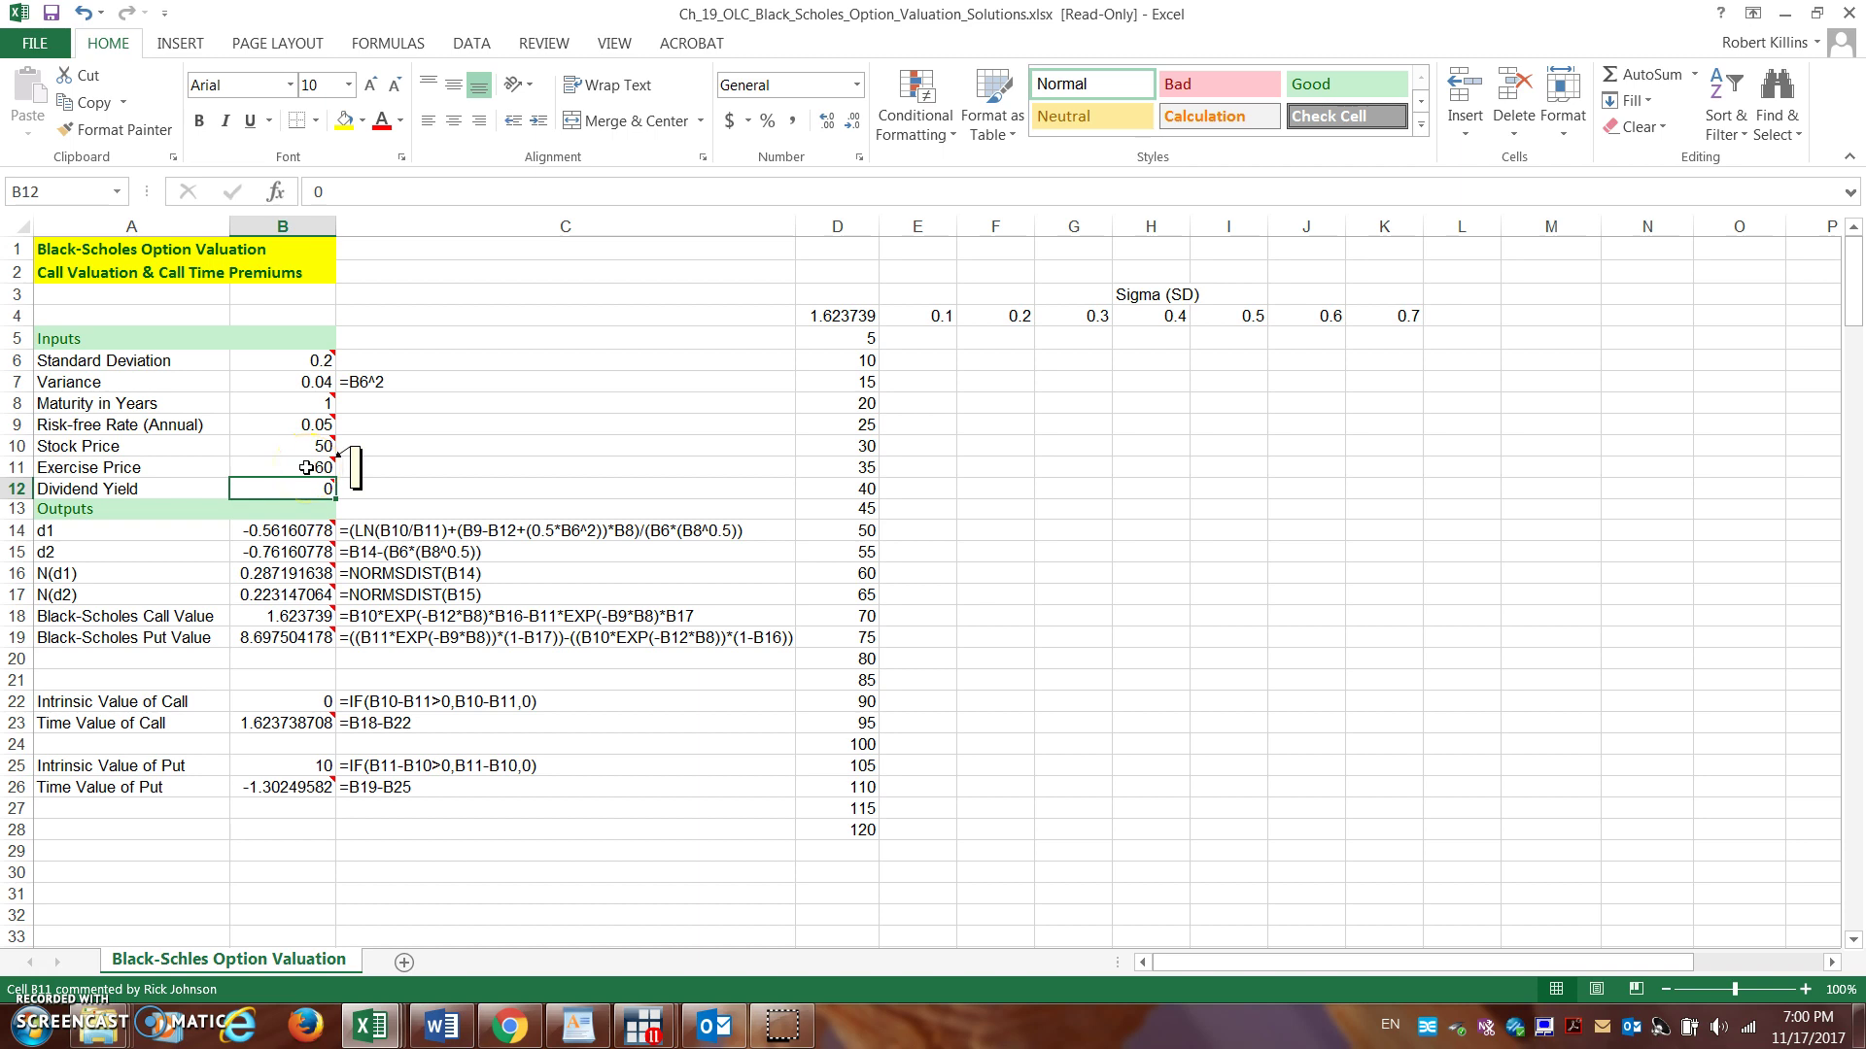
pyautogui.click(305, 703)
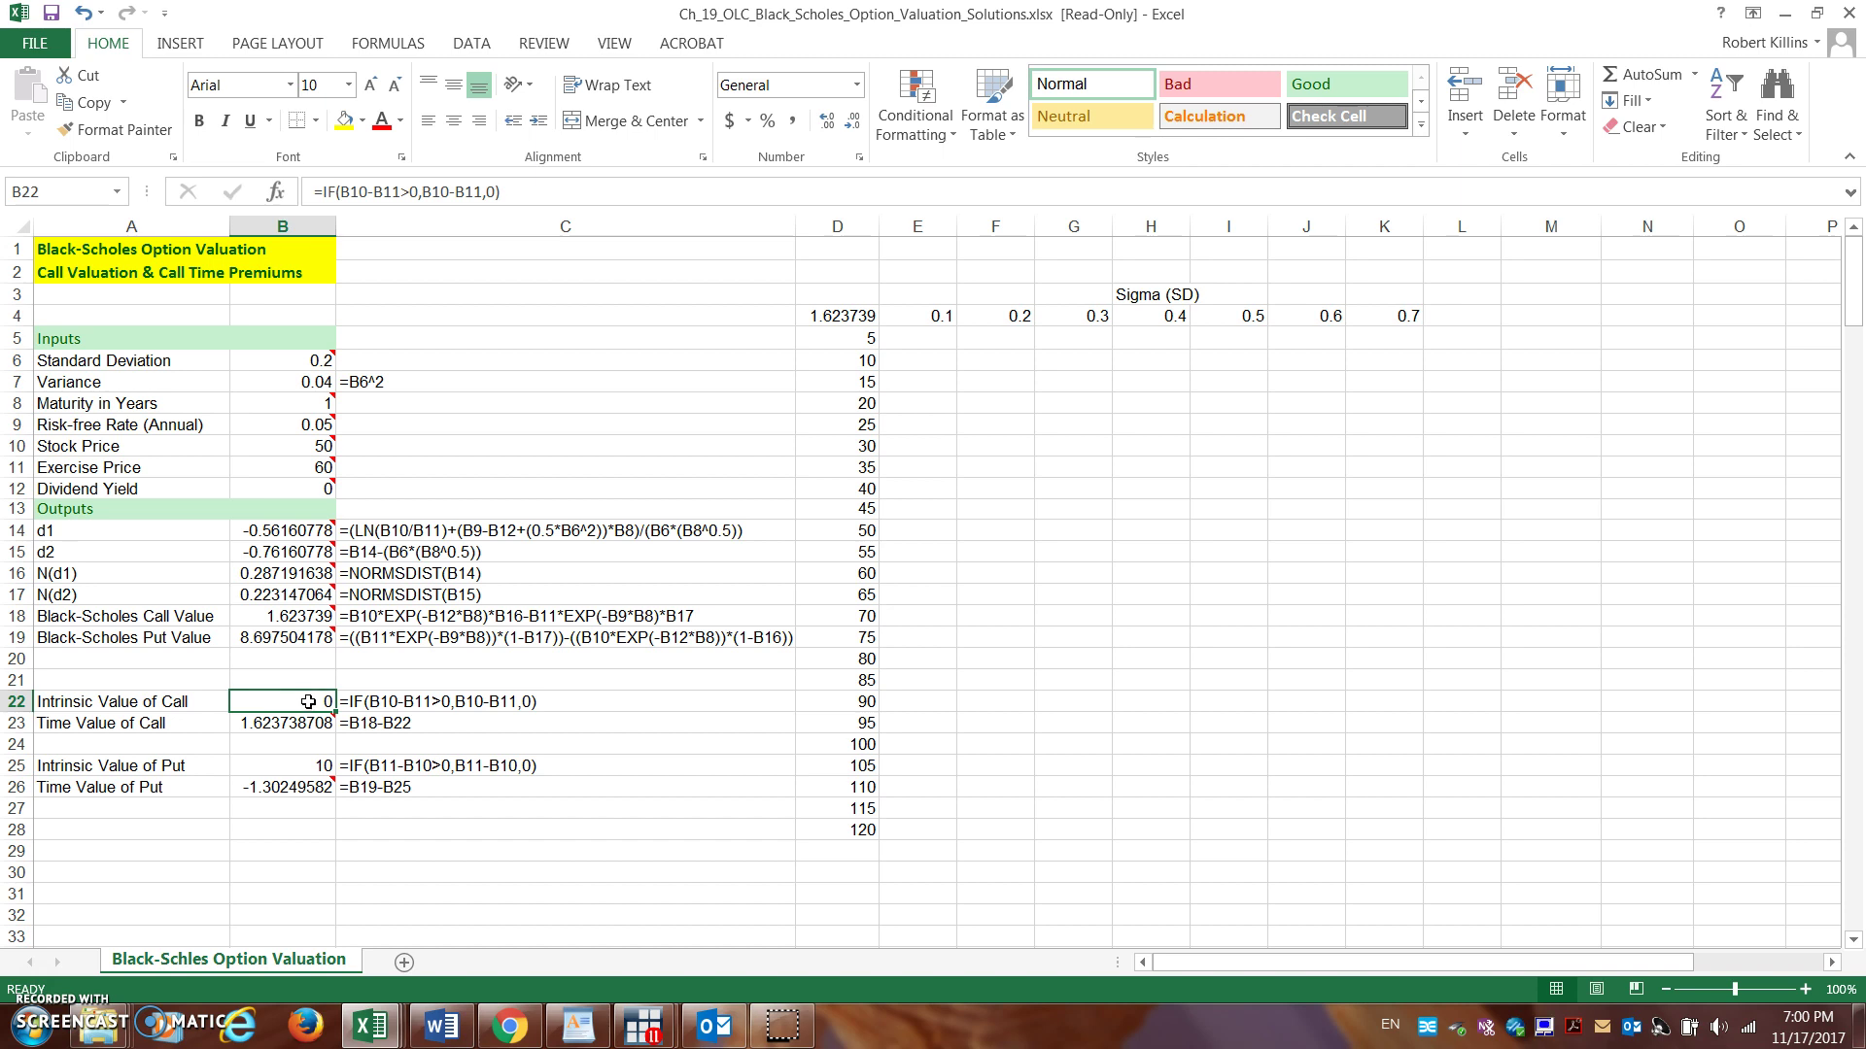
pyautogui.click(297, 620)
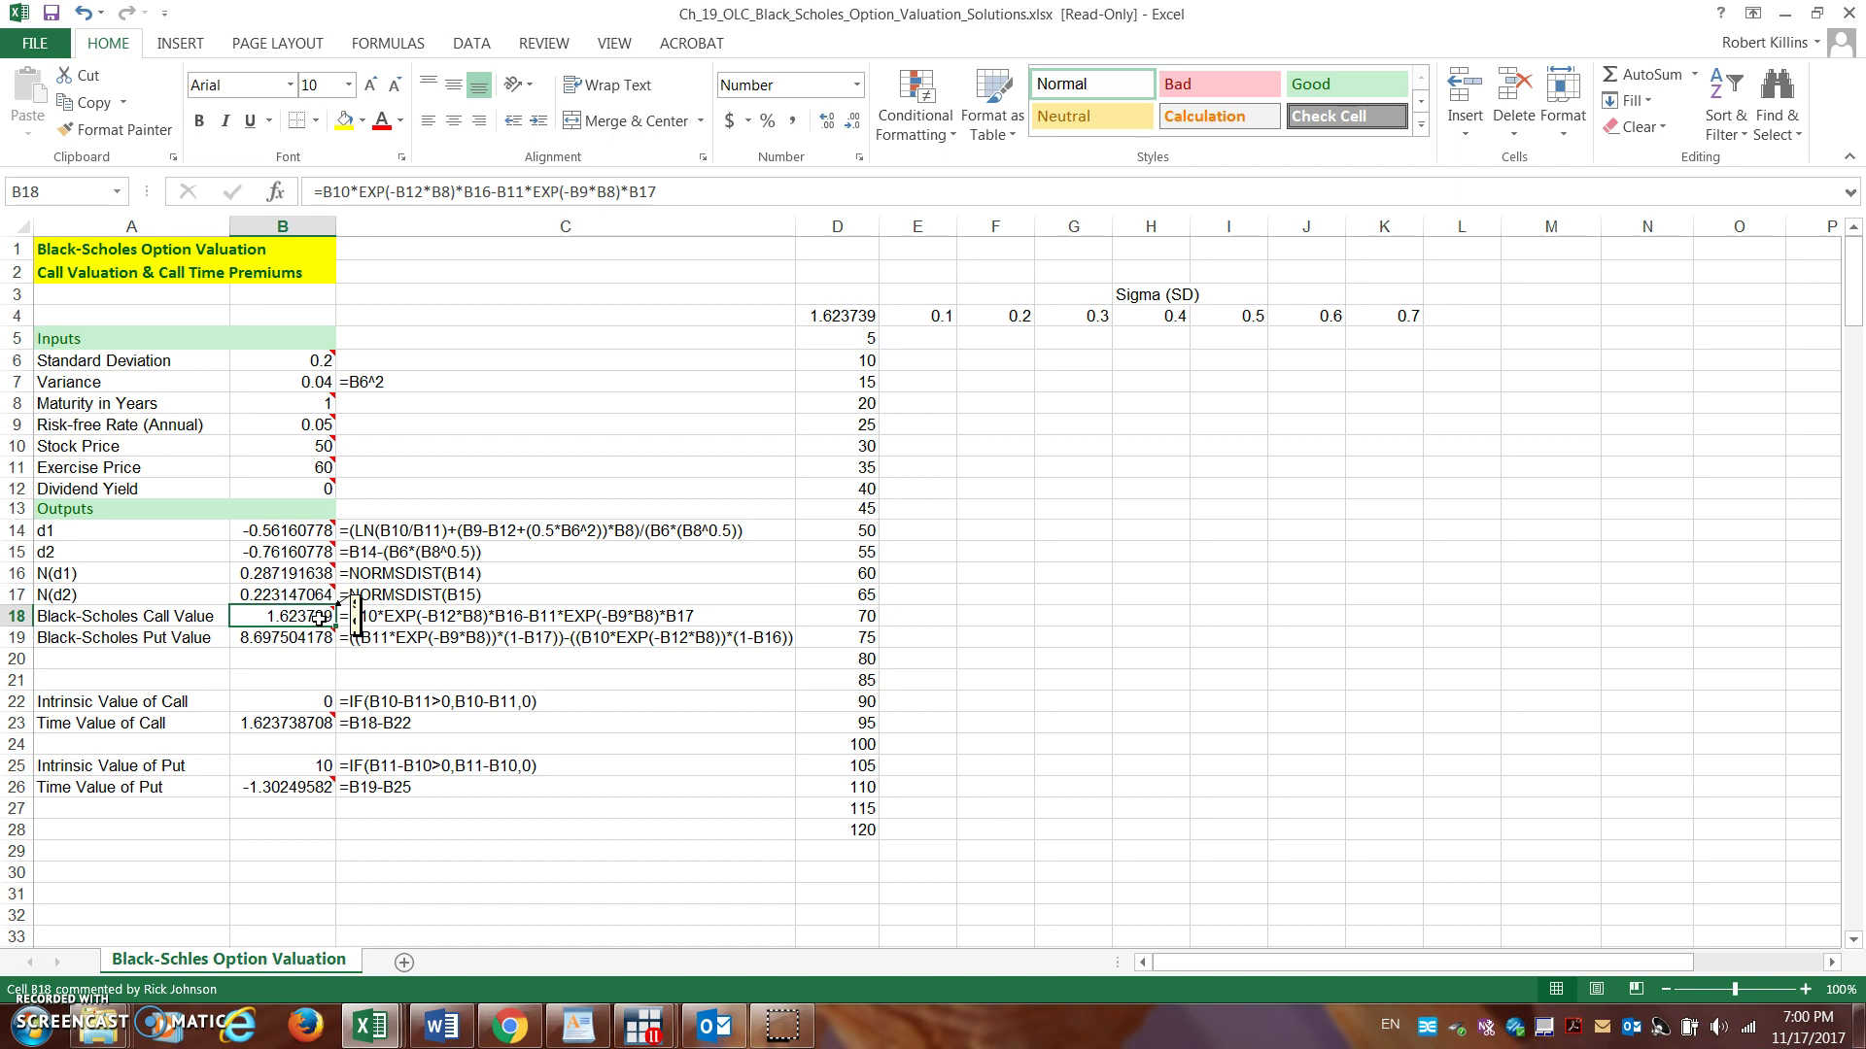
pyautogui.click(298, 721)
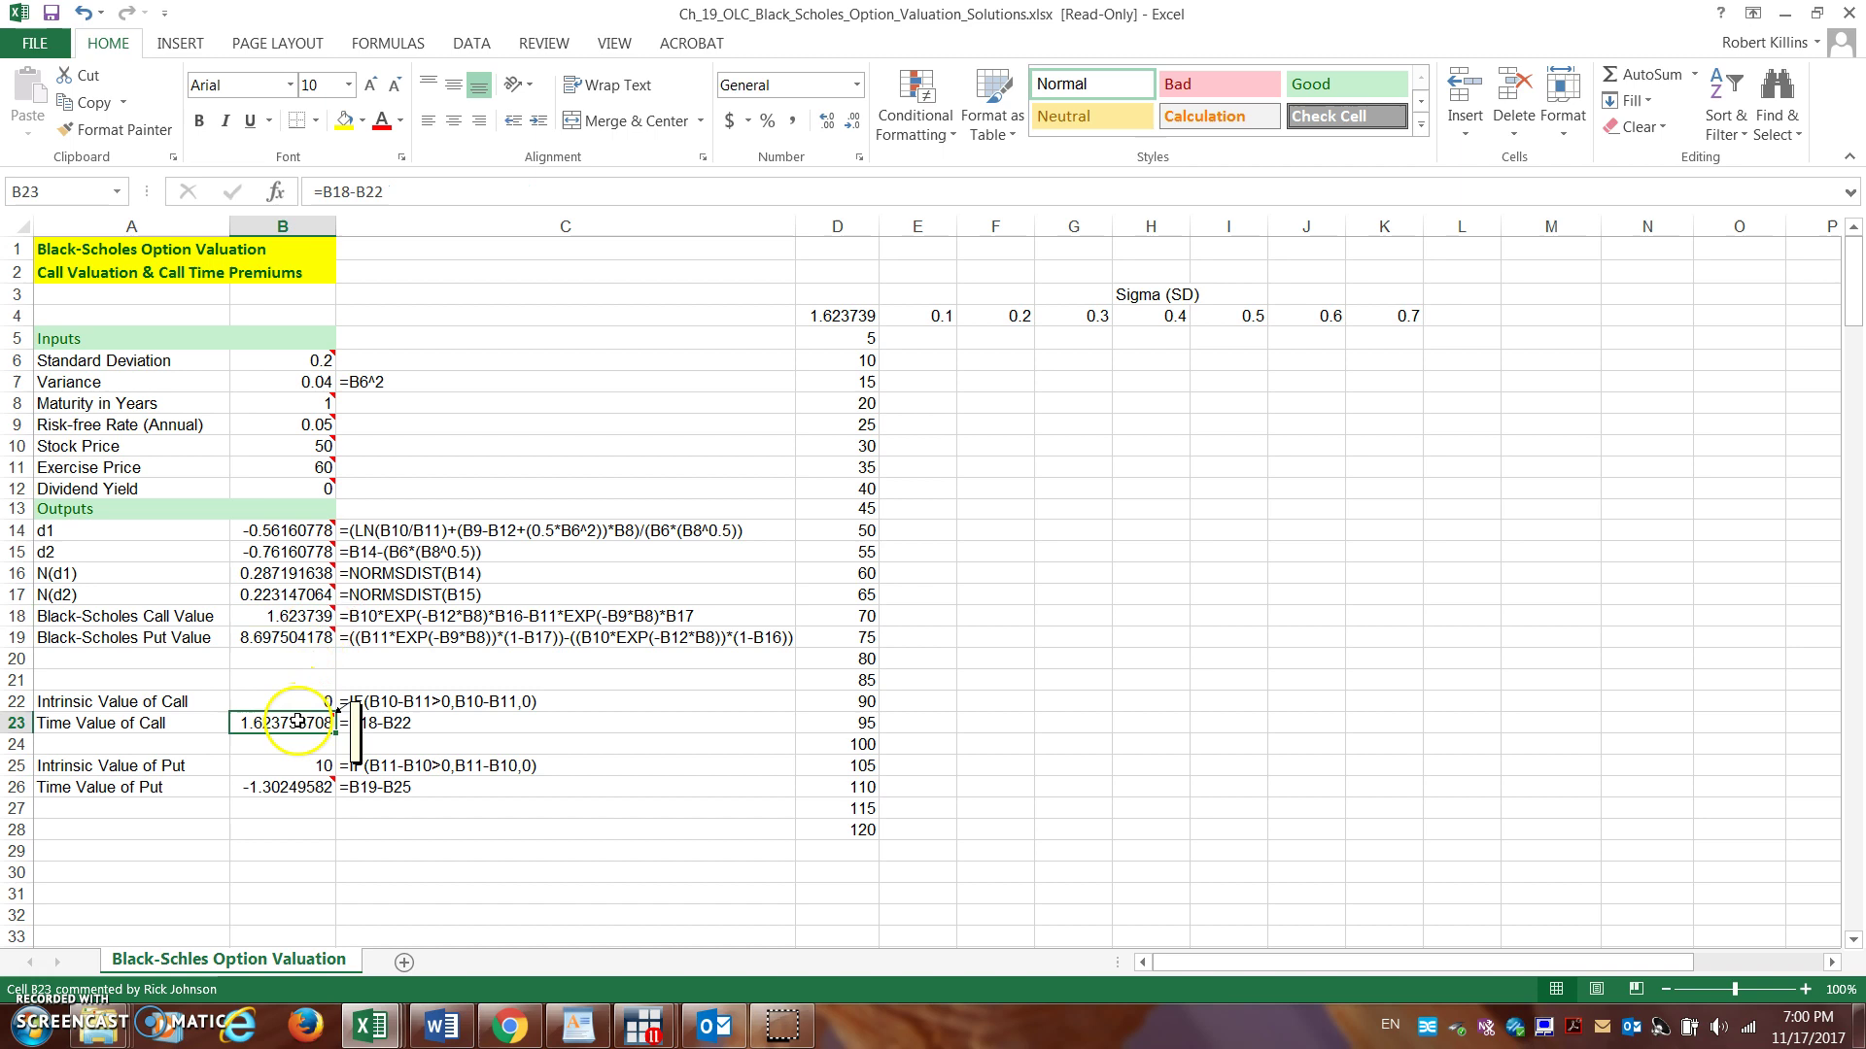
pyautogui.click(292, 701)
pyautogui.click(294, 723)
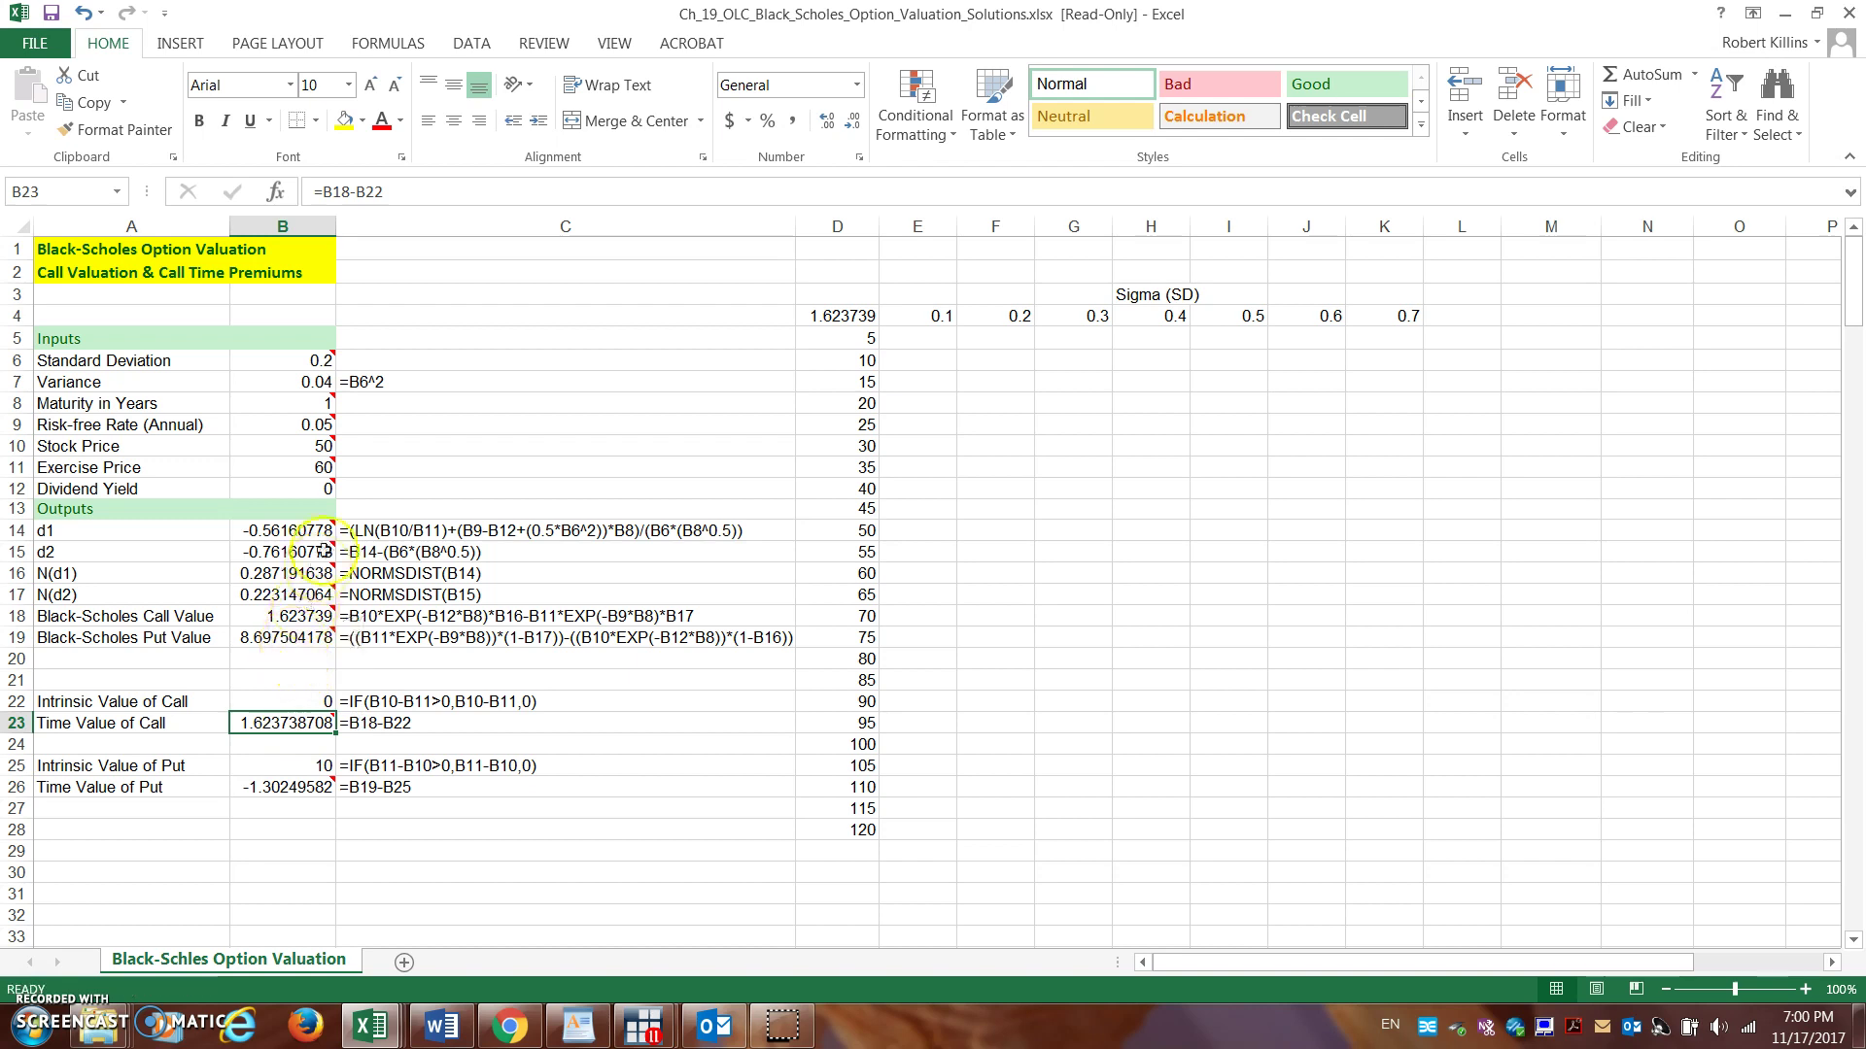
pyautogui.moveTo(323, 469)
pyautogui.click(323, 767)
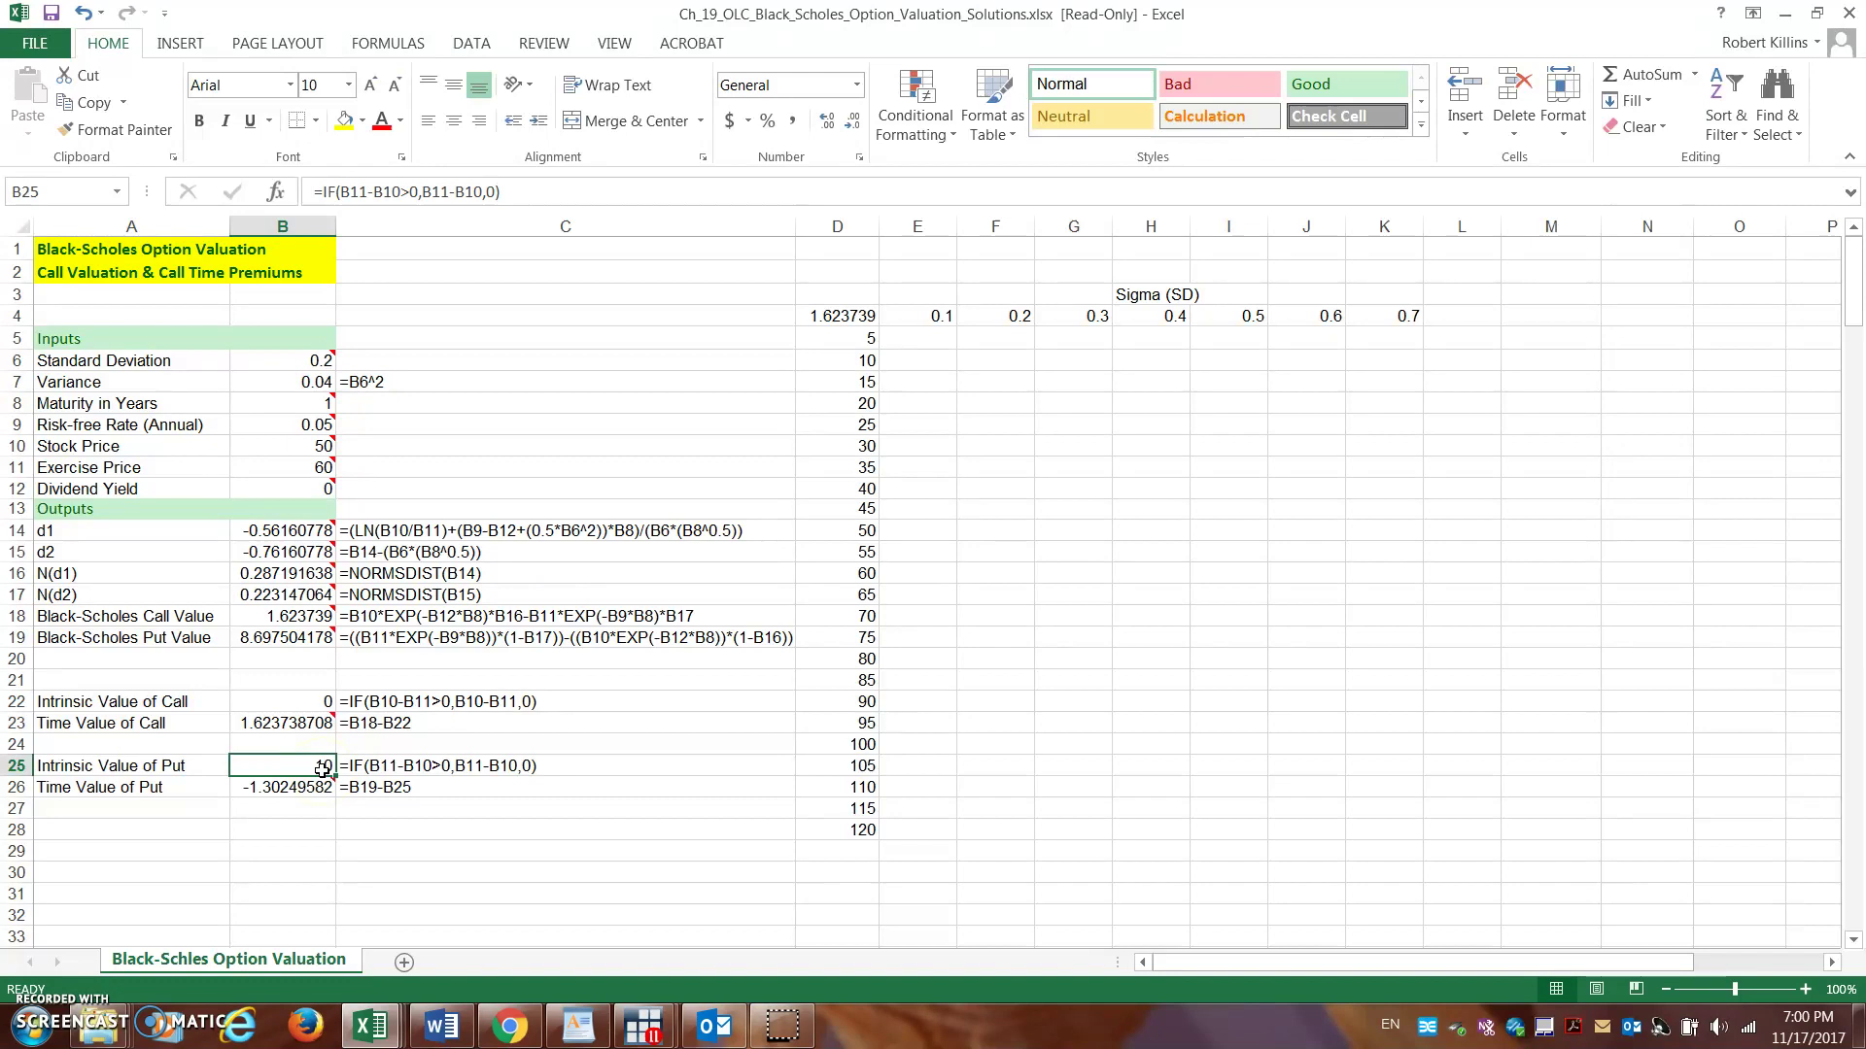
pyautogui.click(330, 694)
pyautogui.click(307, 640)
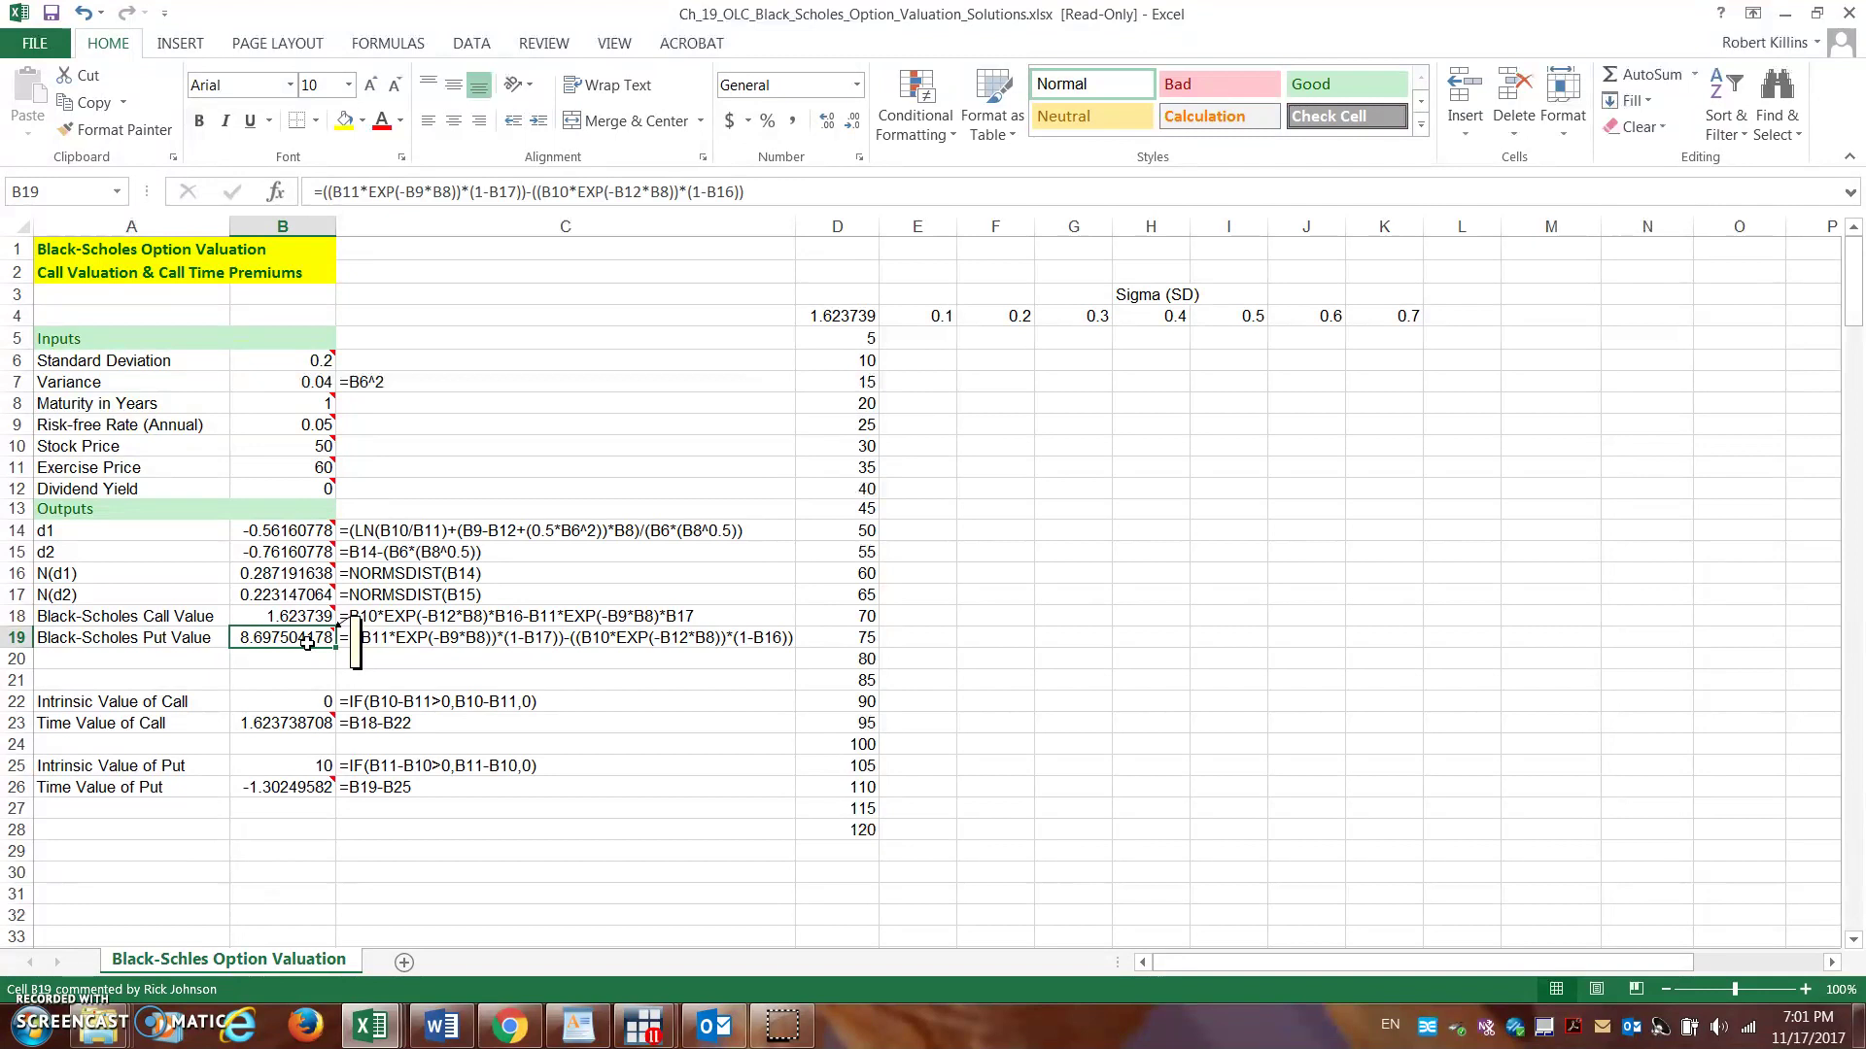
pyautogui.click(331, 649)
pyautogui.click(320, 787)
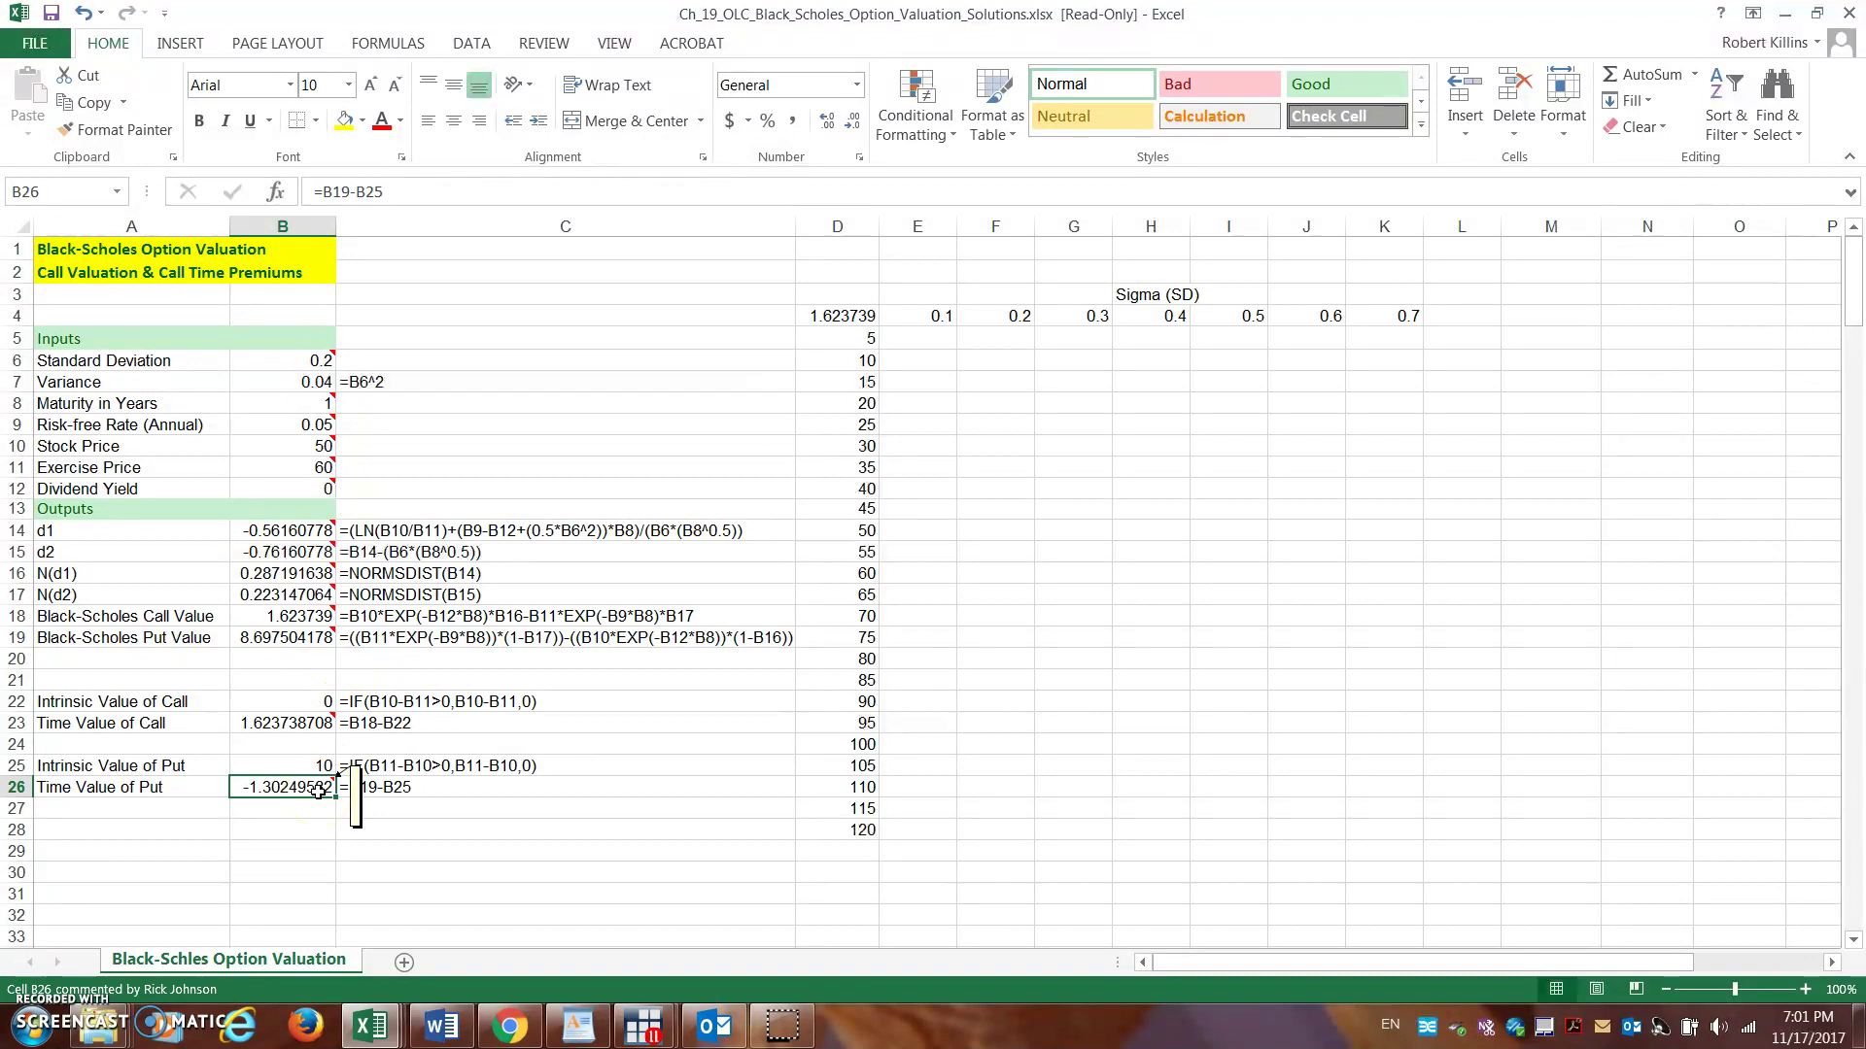
# Set the stock price in B10 to 60 and the exercise price in B11 to 50, and check the call's intrinsic value.
pyautogui.click(322, 444)
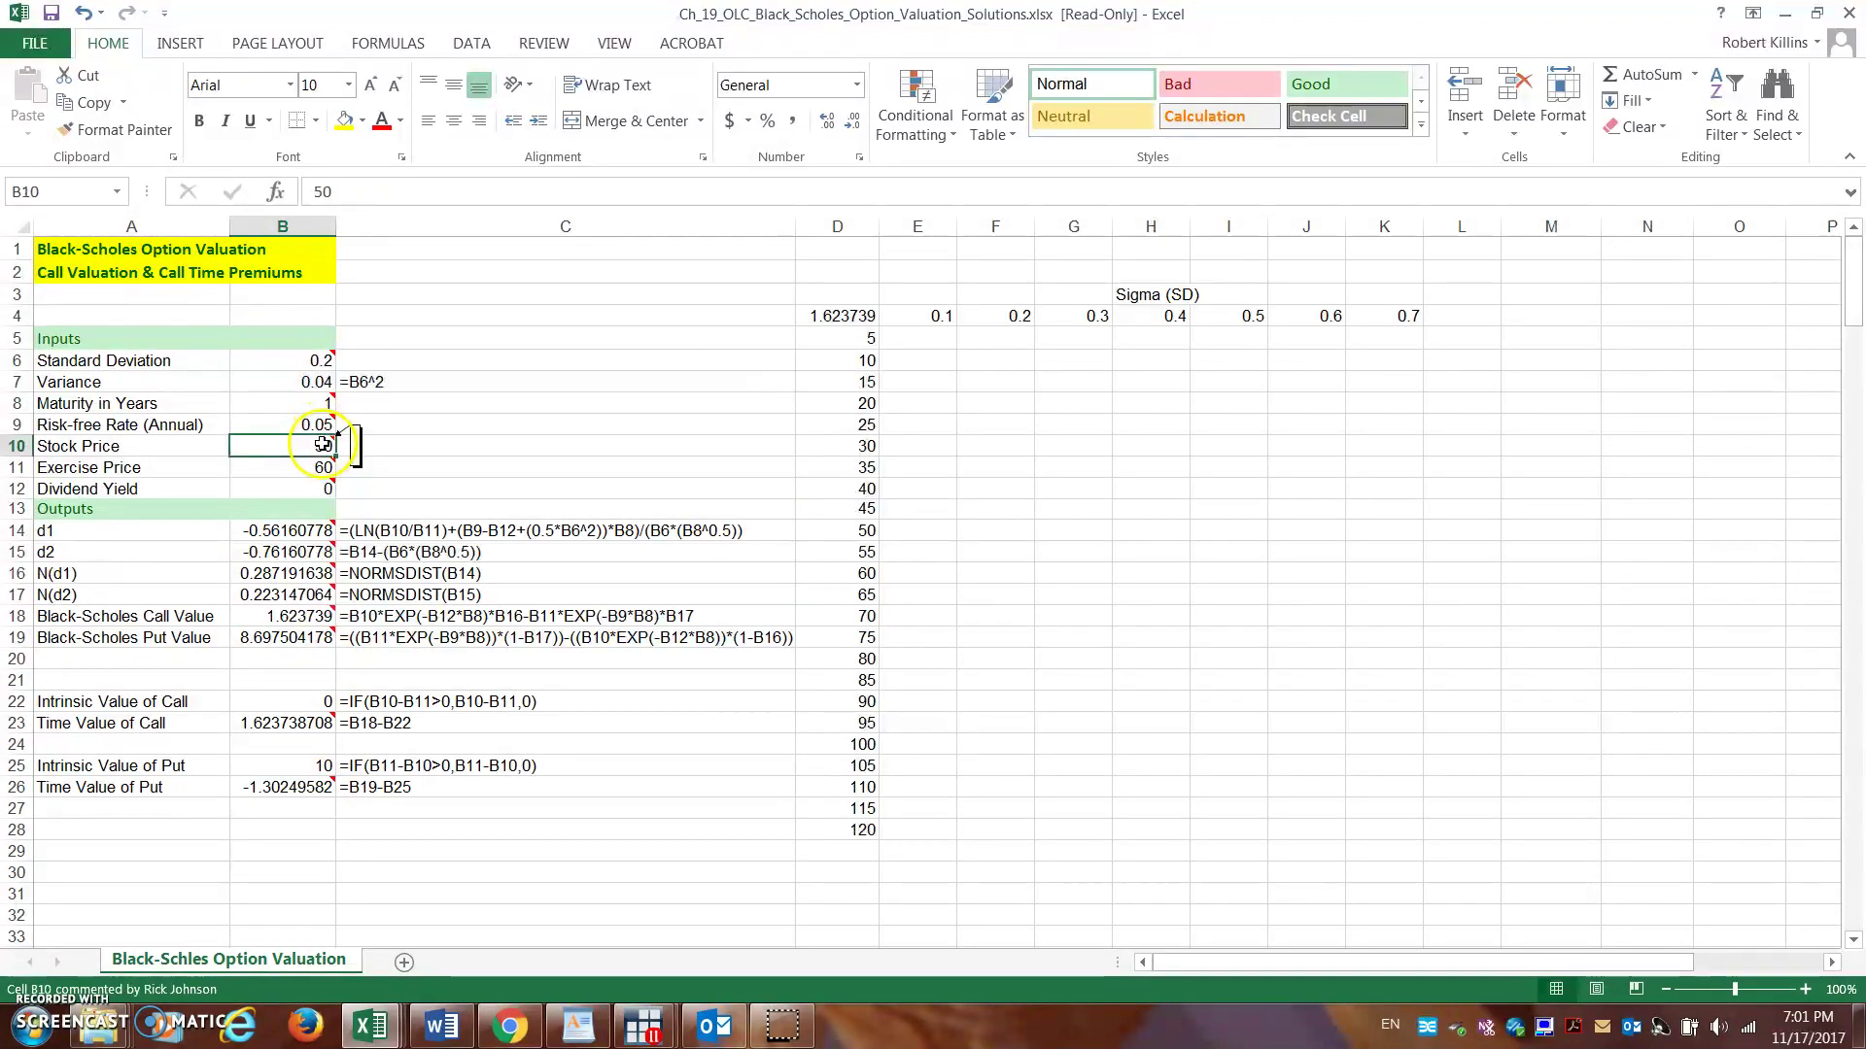
pyautogui.write('60')
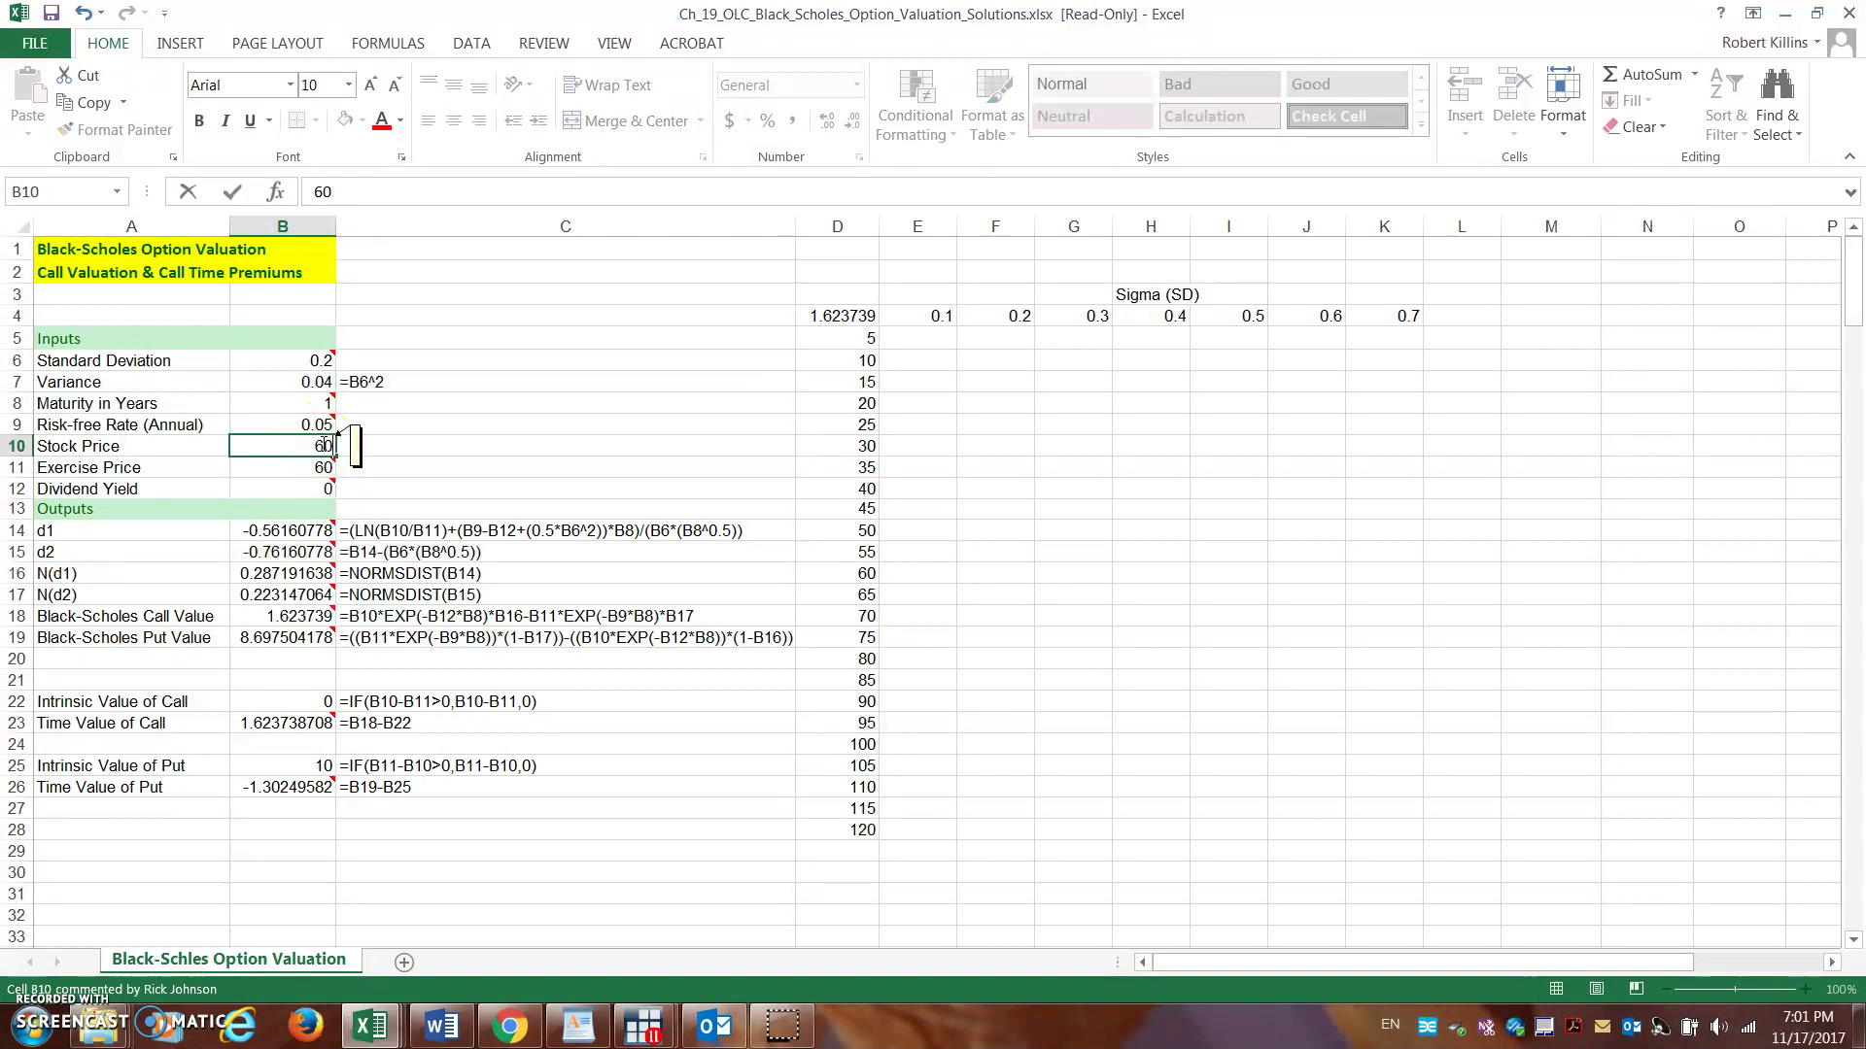
pyautogui.press('Return')
pyautogui.click(321, 469)
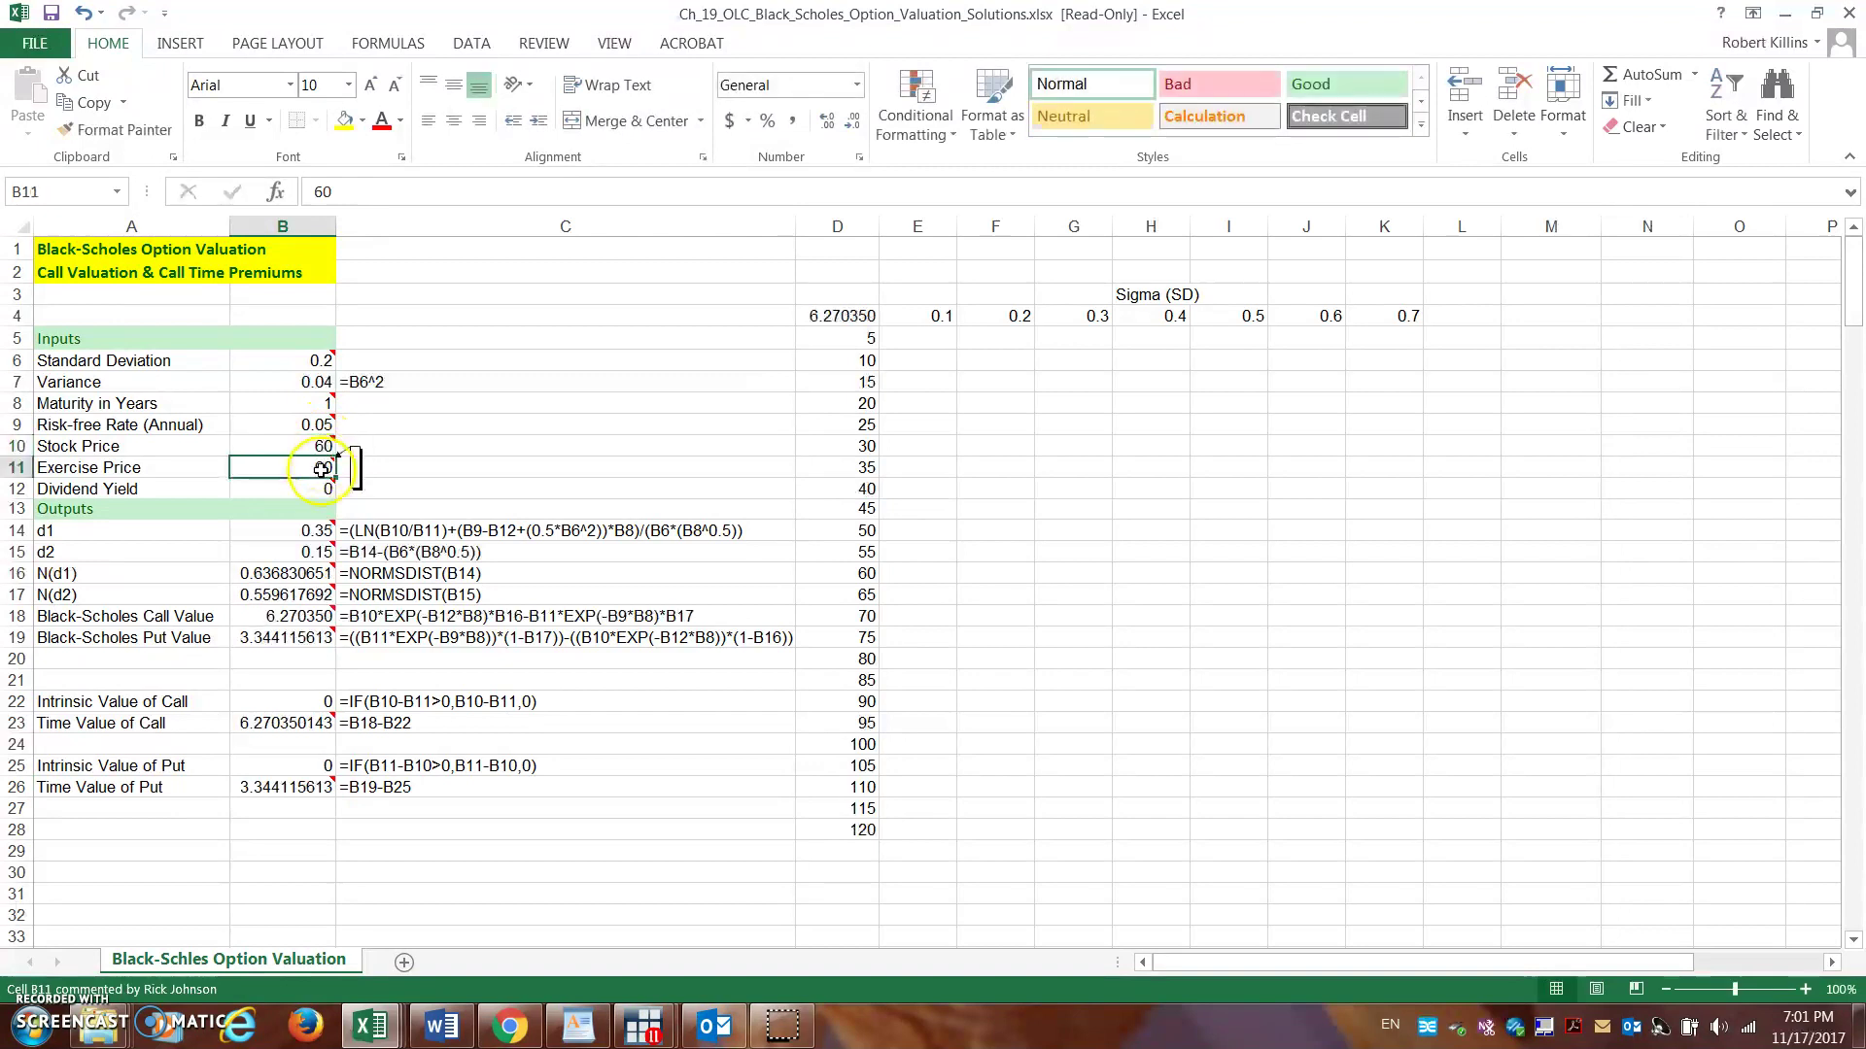
pyautogui.write('50')
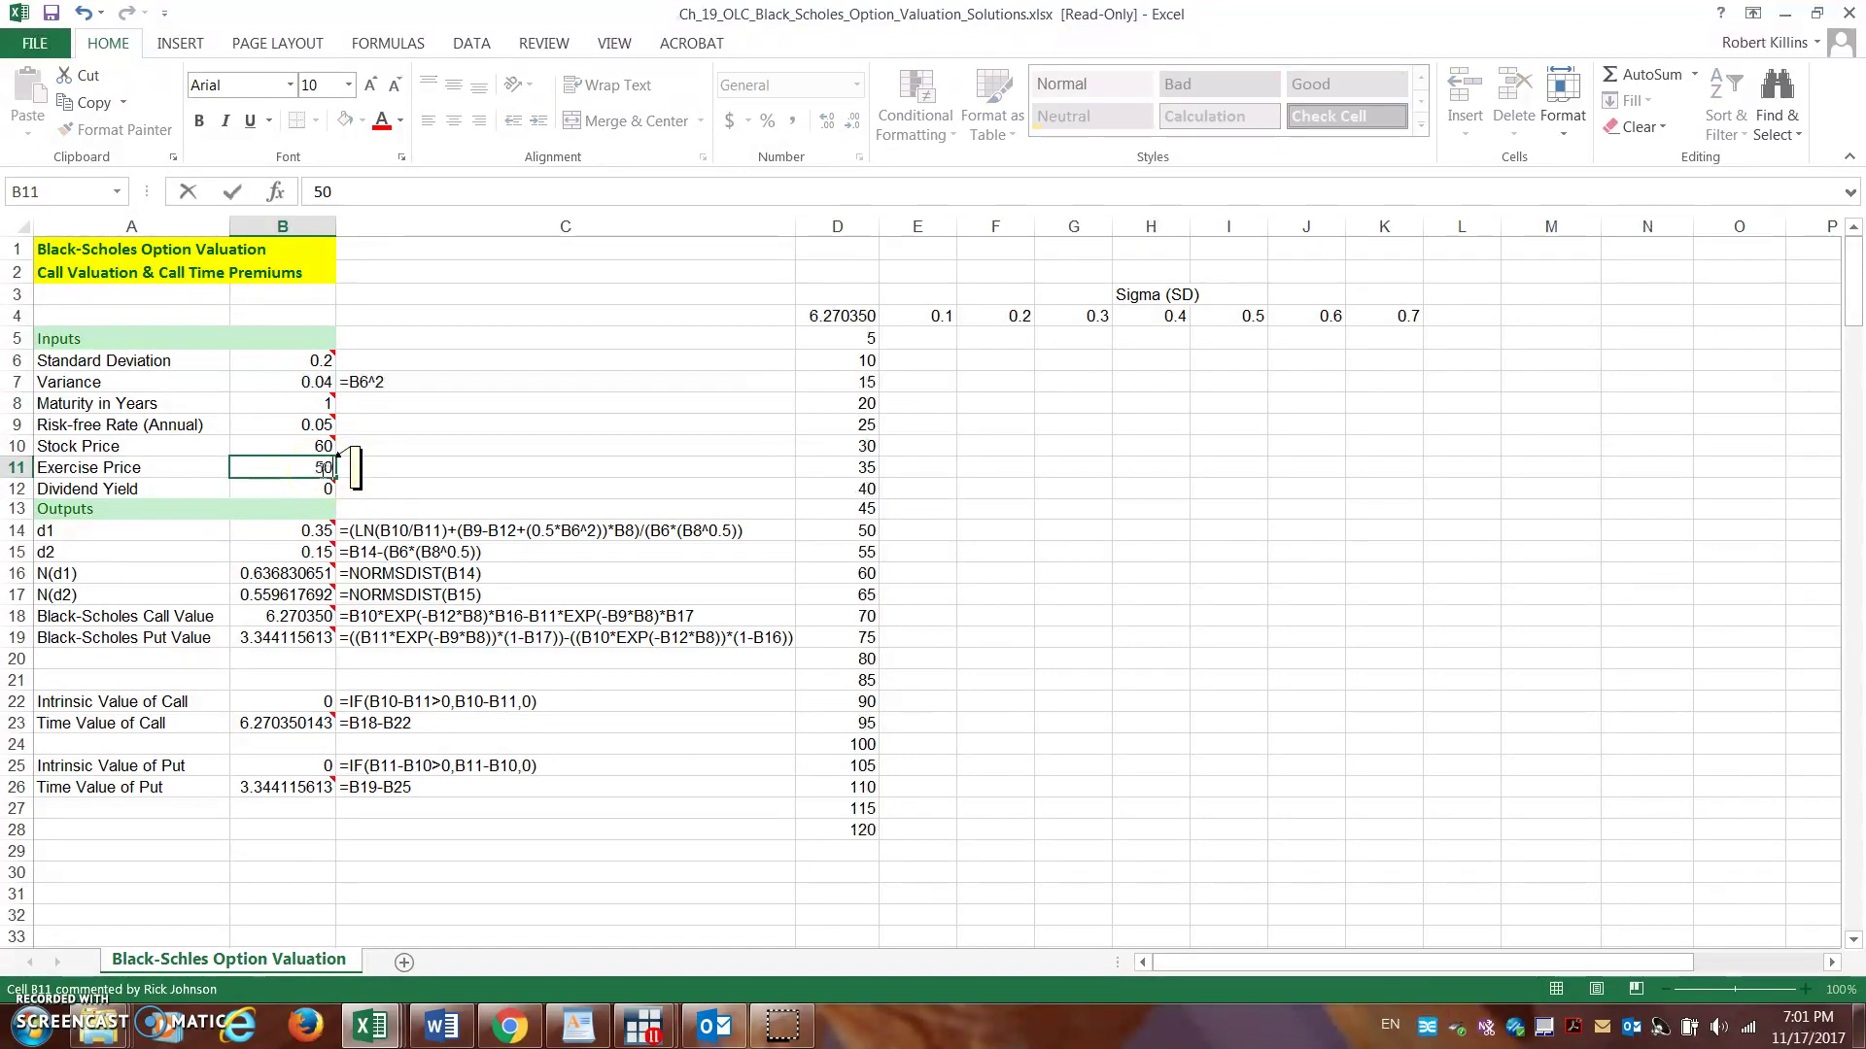
pyautogui.press('Return')
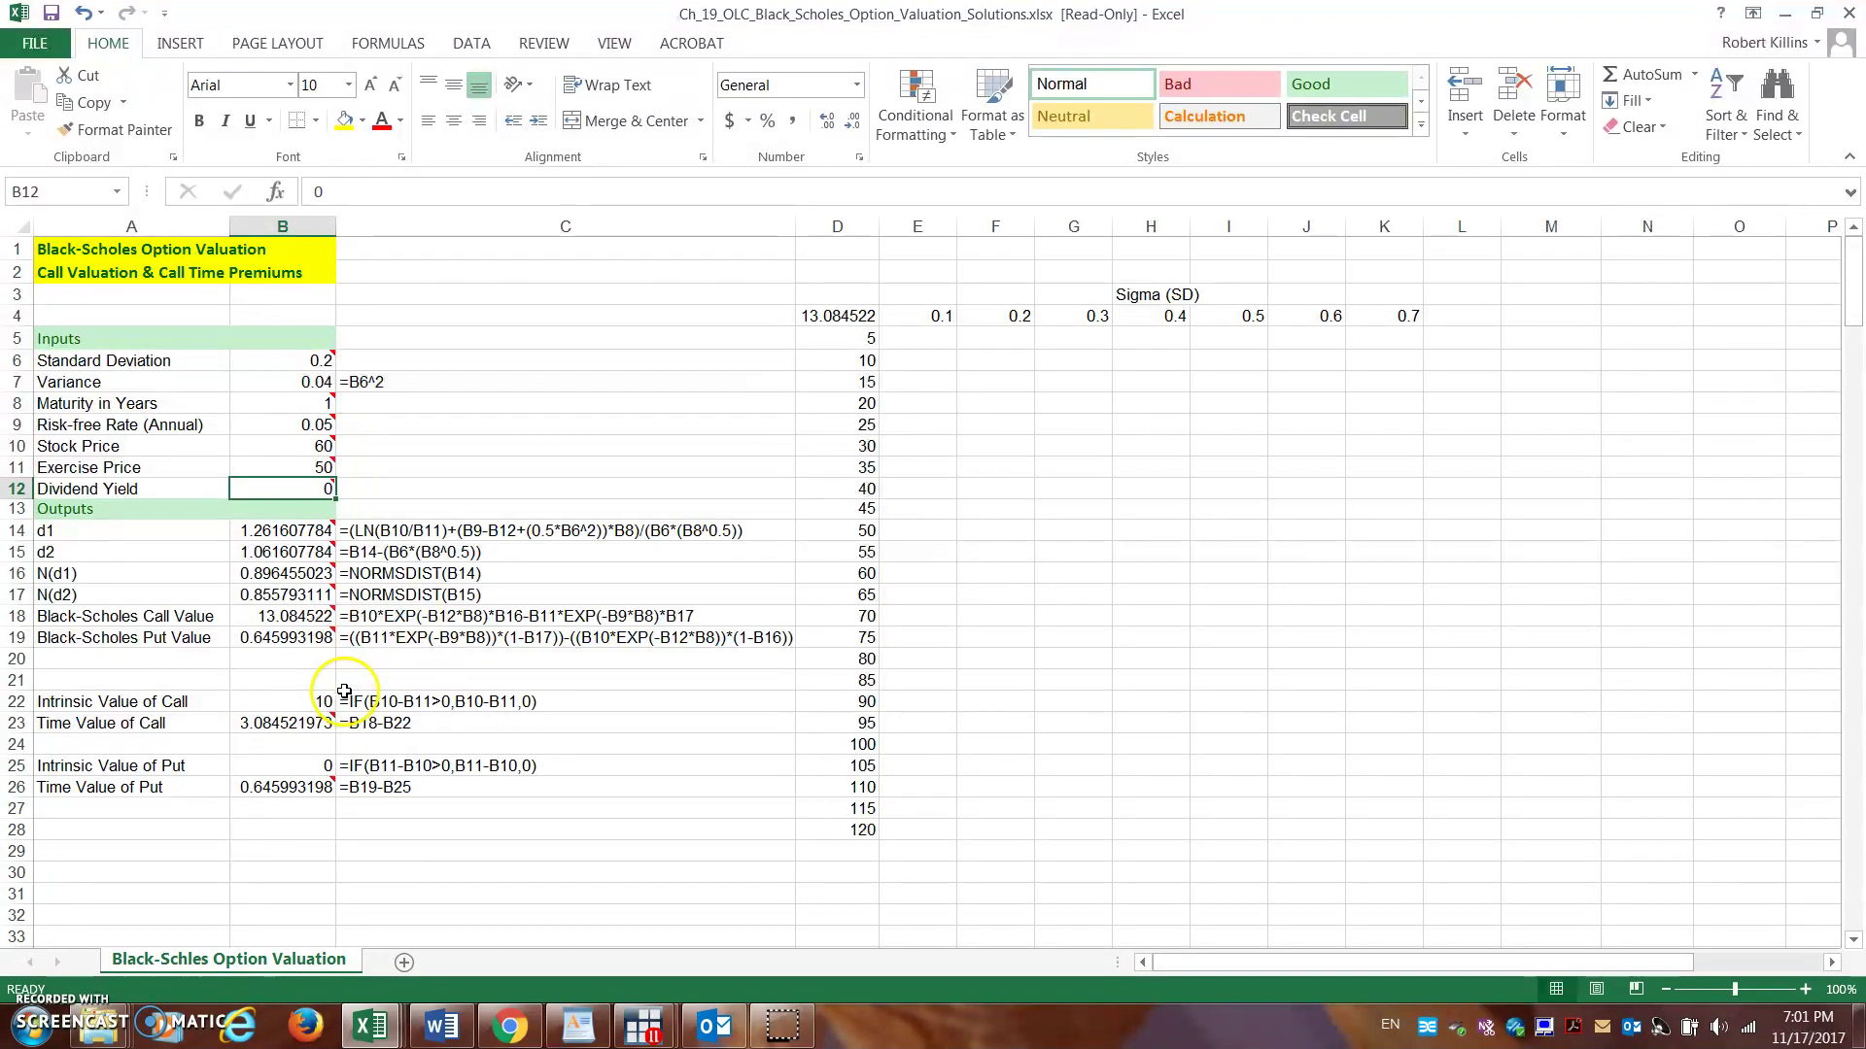
pyautogui.click(313, 700)
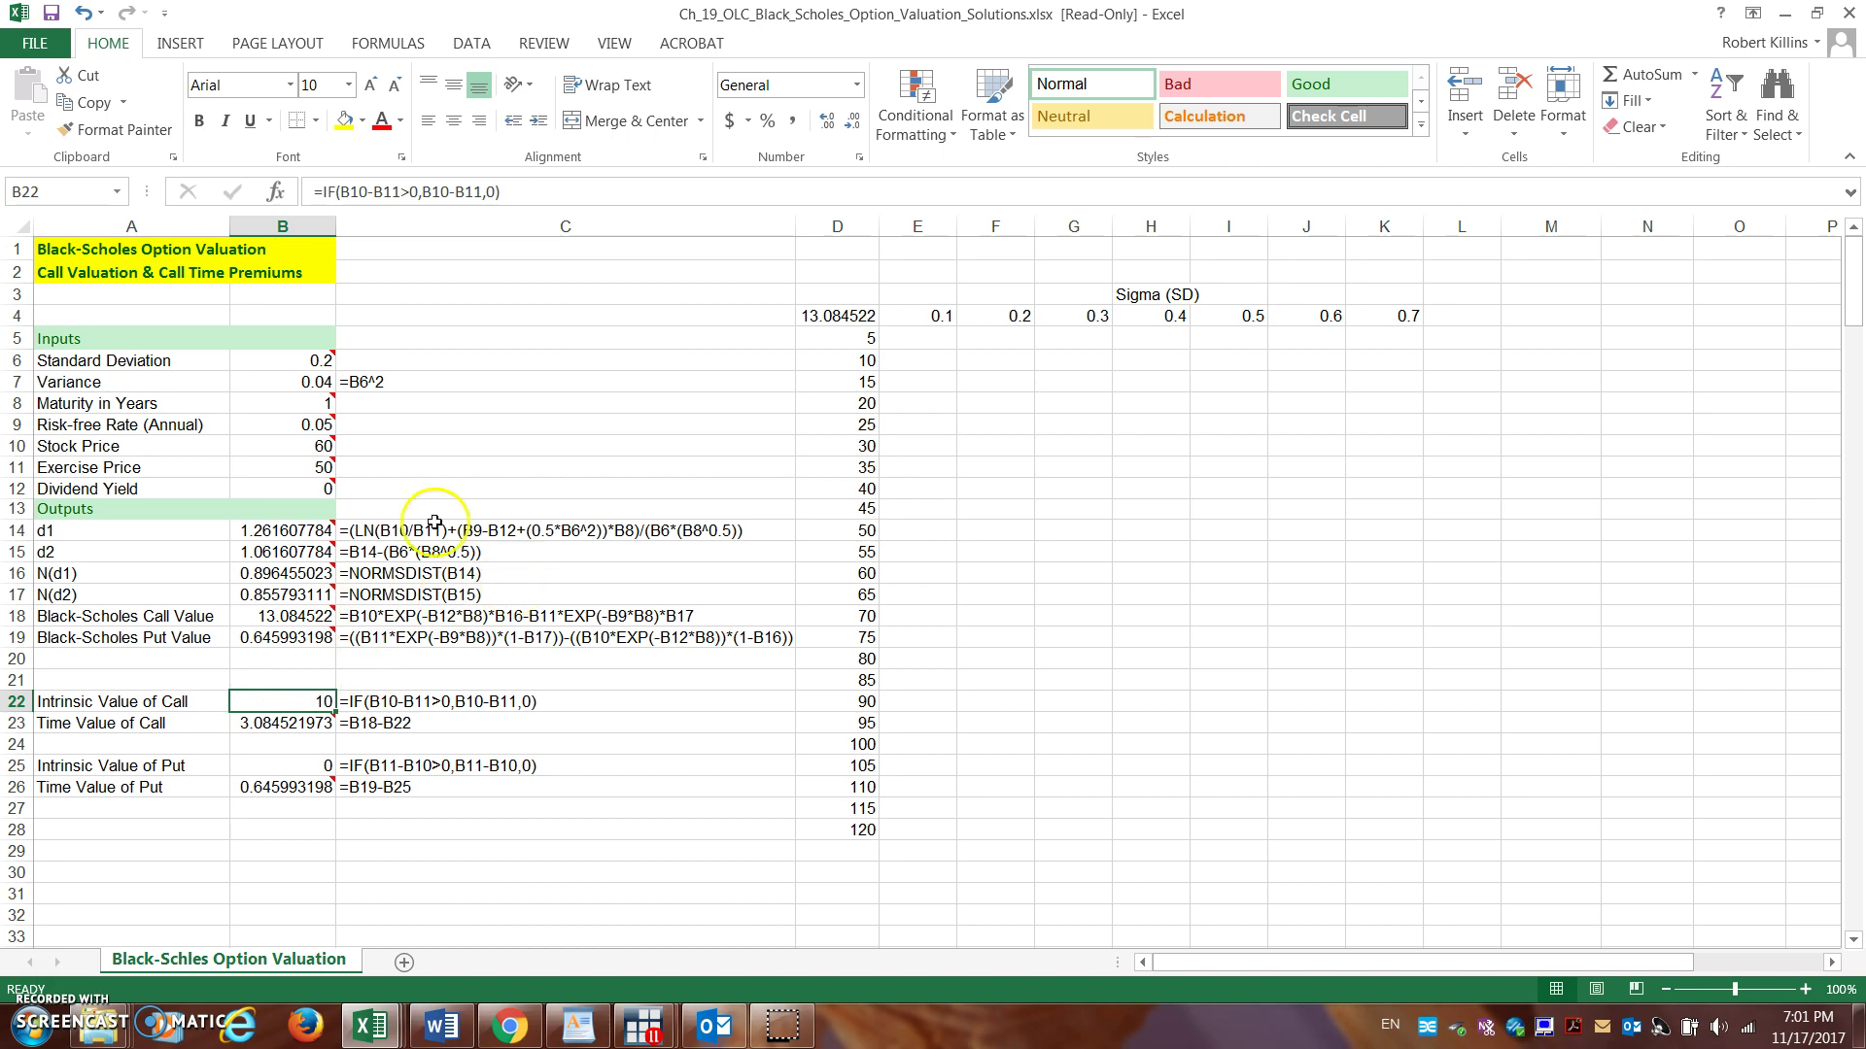
pyautogui.moveTo(278, 458)
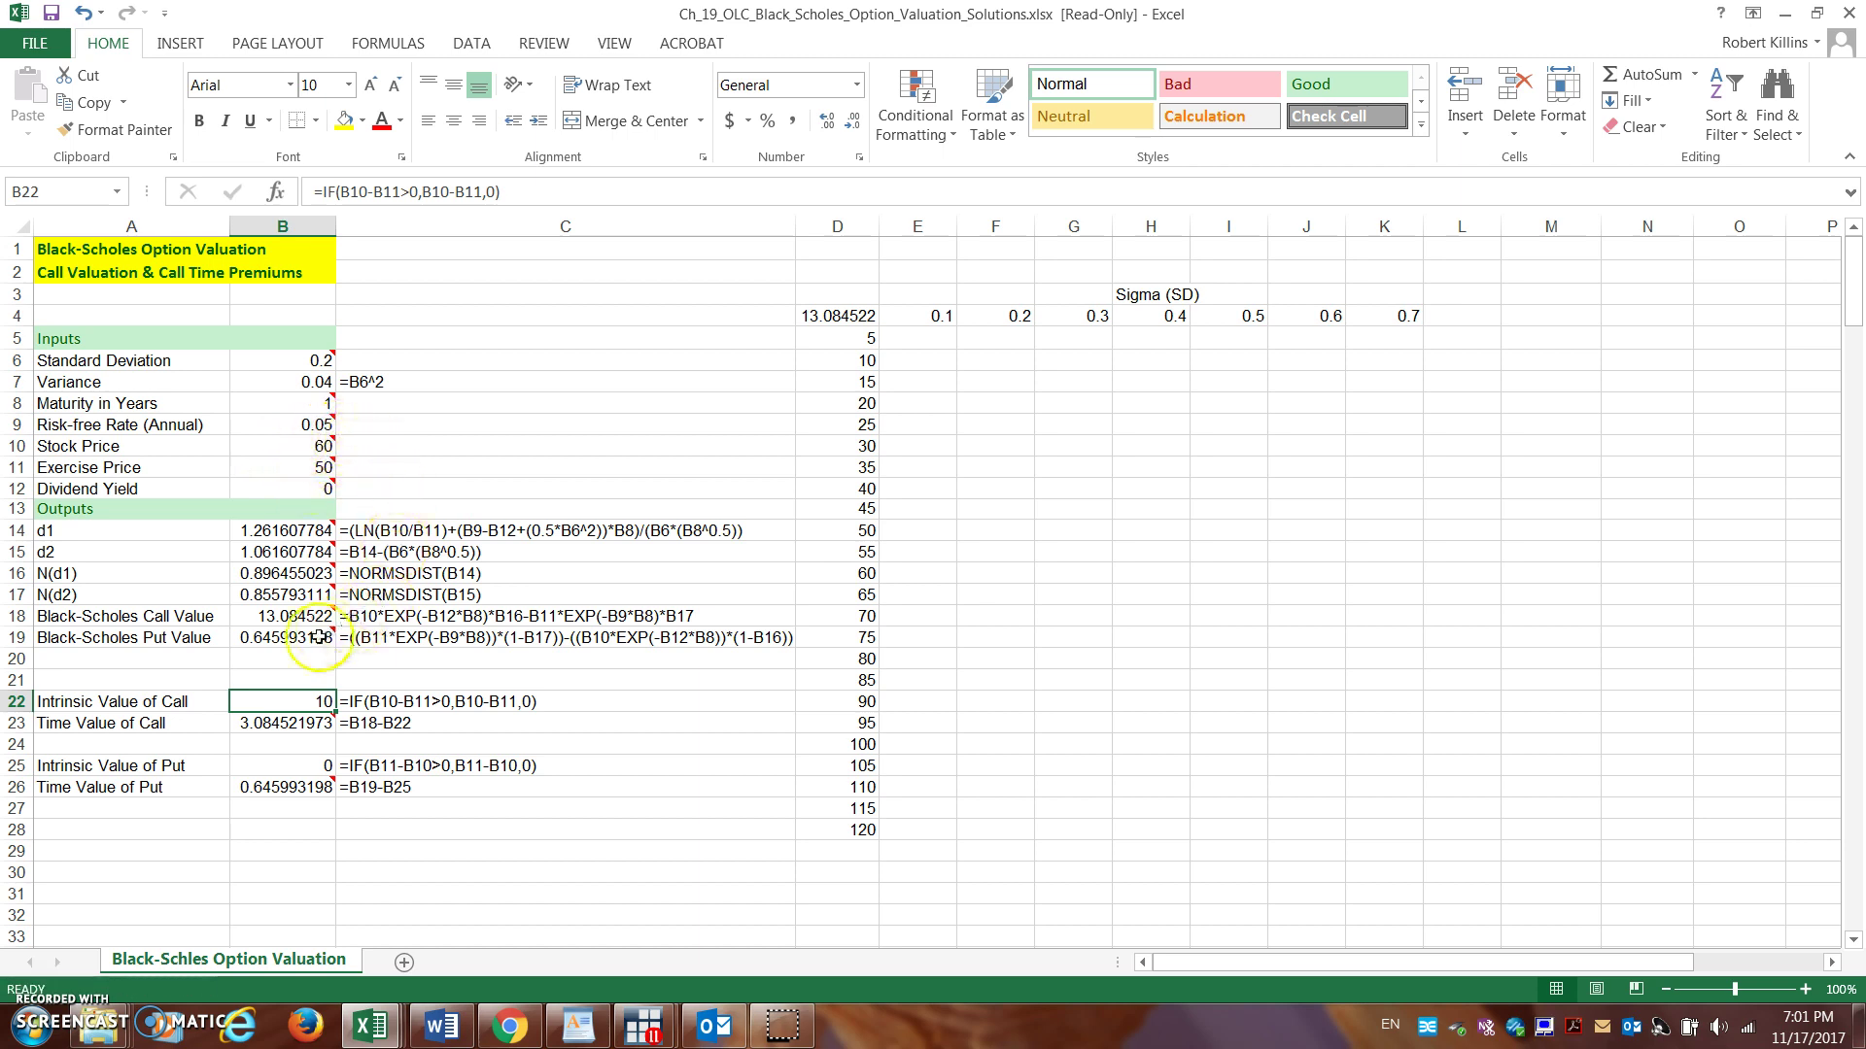
pyautogui.moveTo(319, 619)
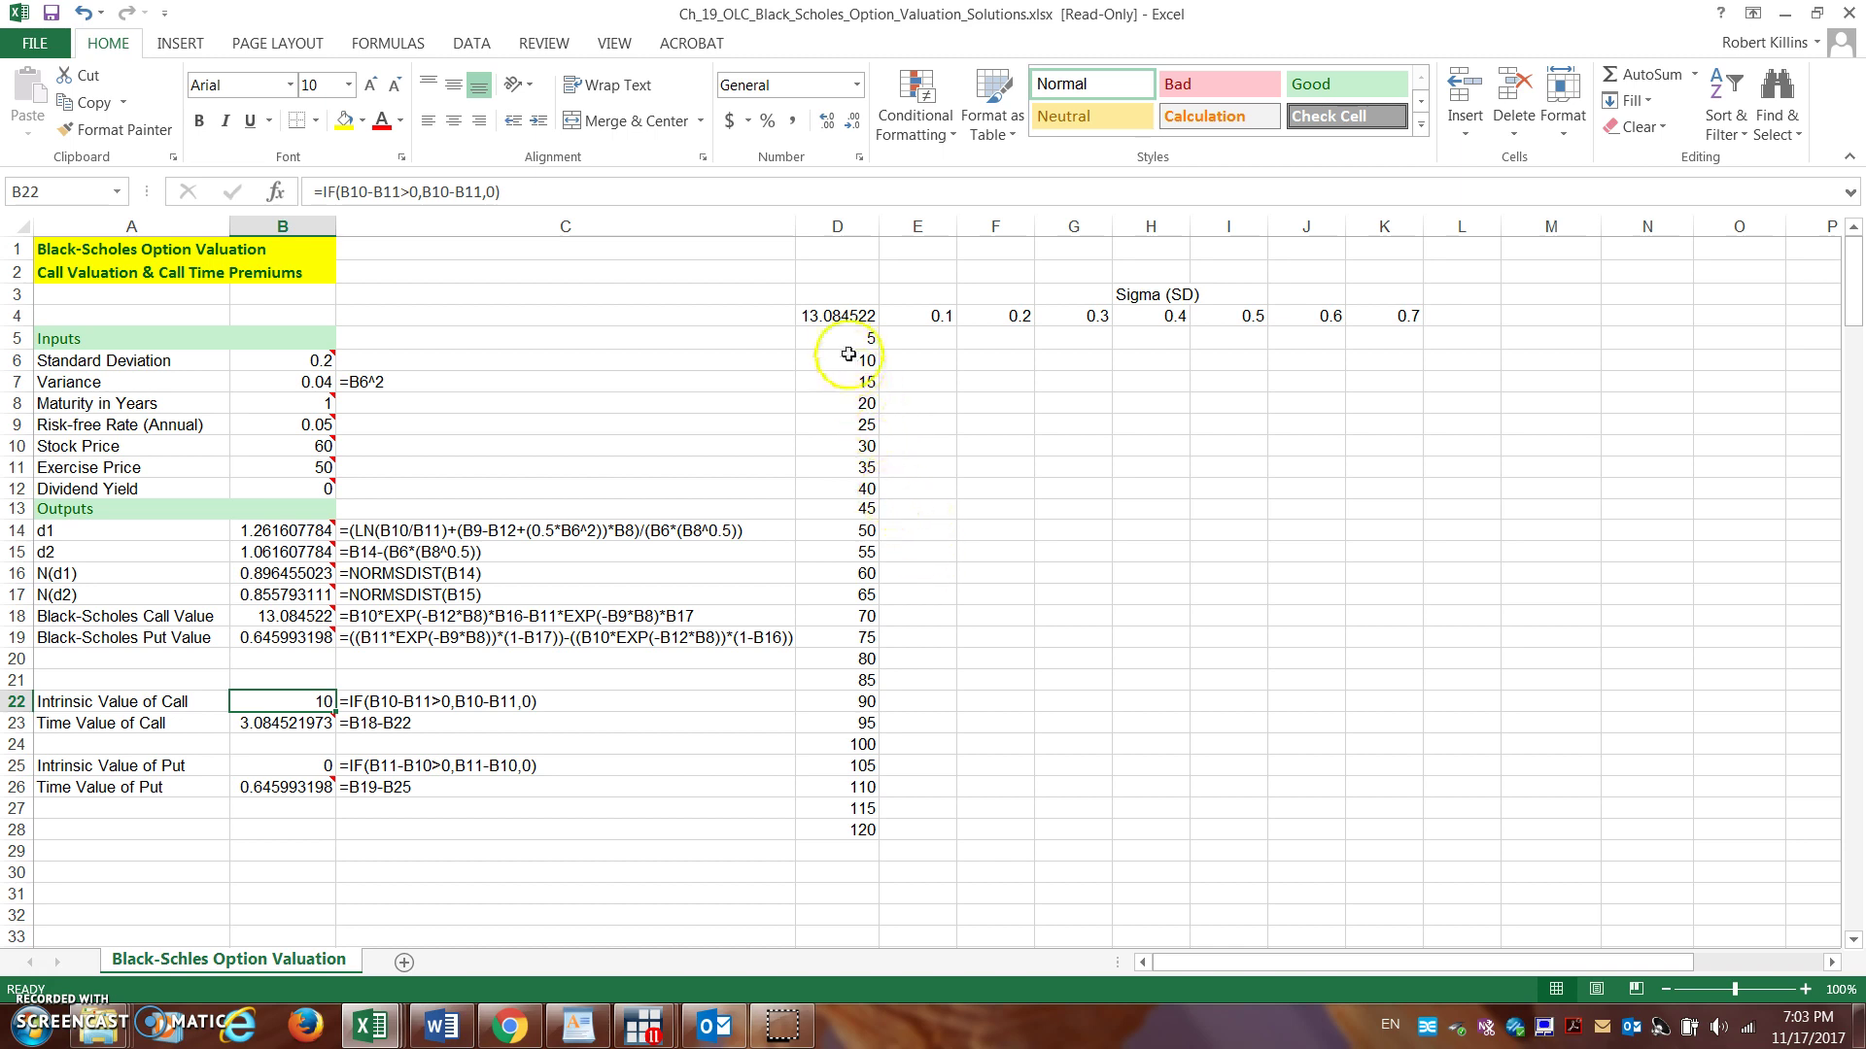
# Link the corner cell D4 of the sensitivity grid to the Black-Scholes call value in B18.
pyautogui.click(845, 320)
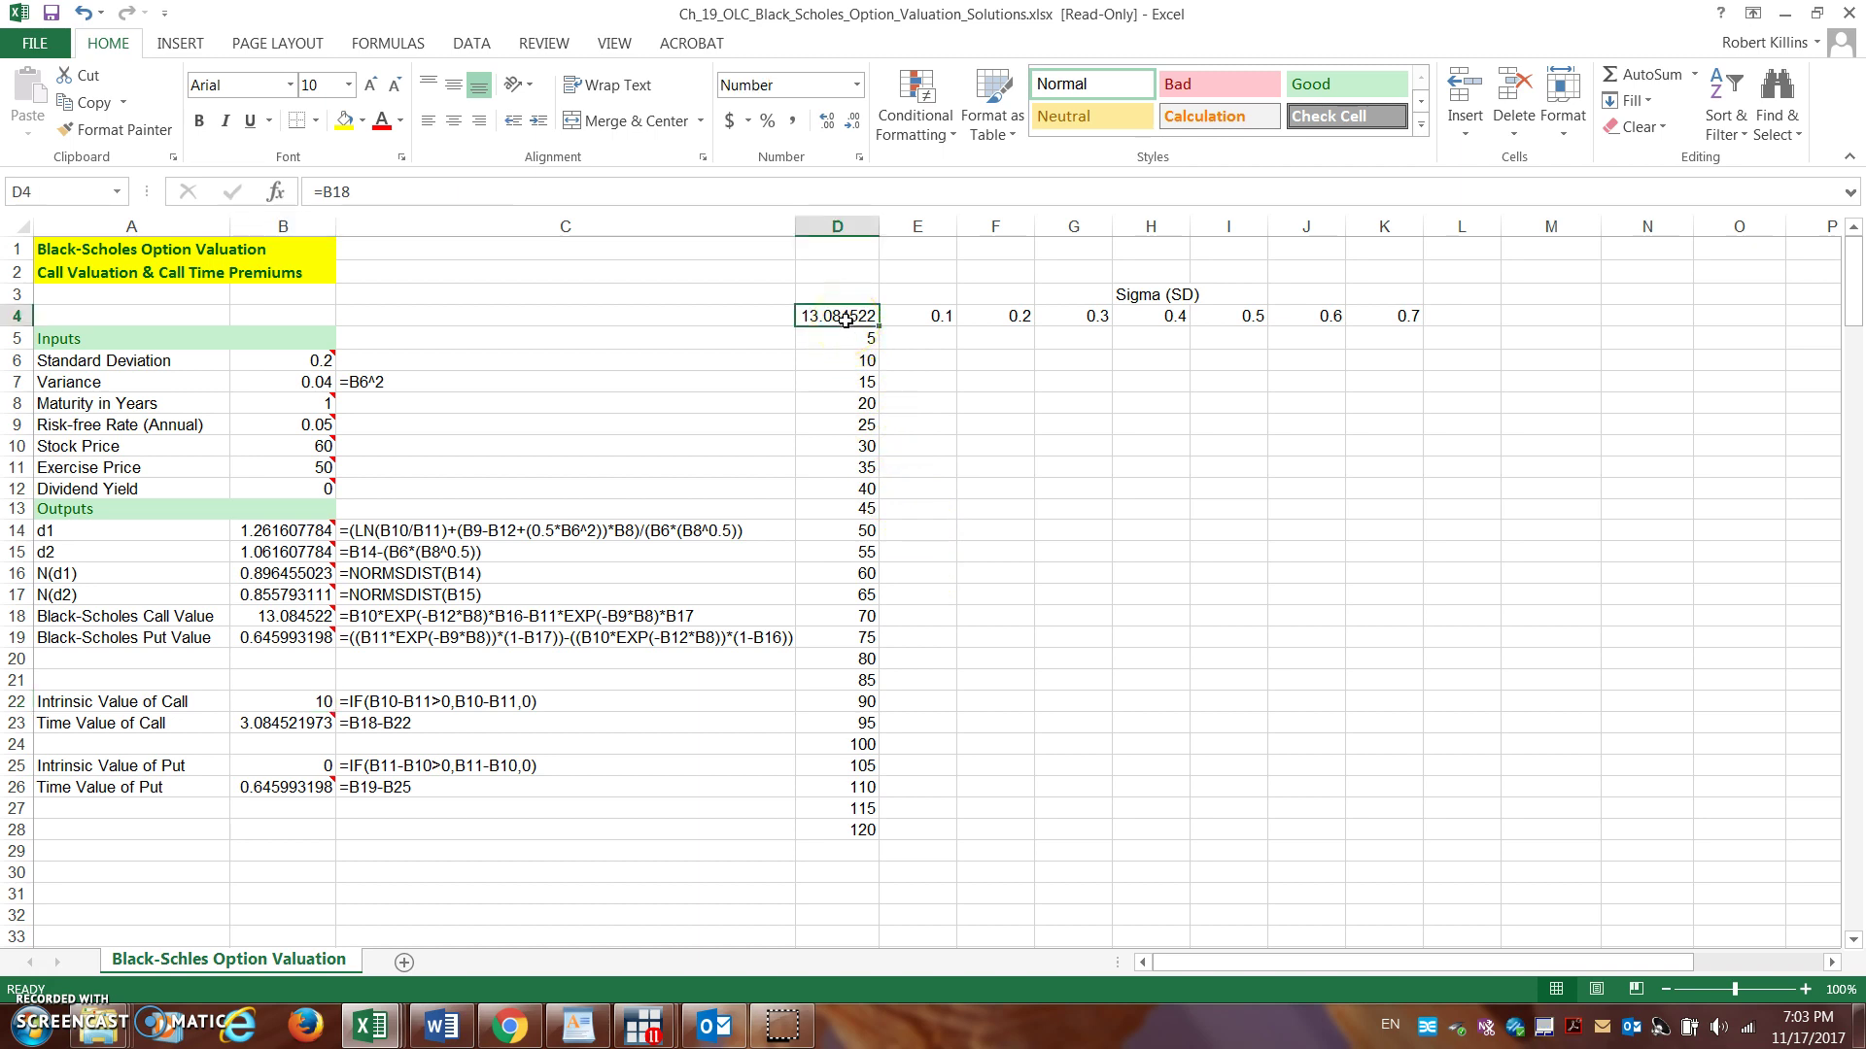
pyautogui.write('=')
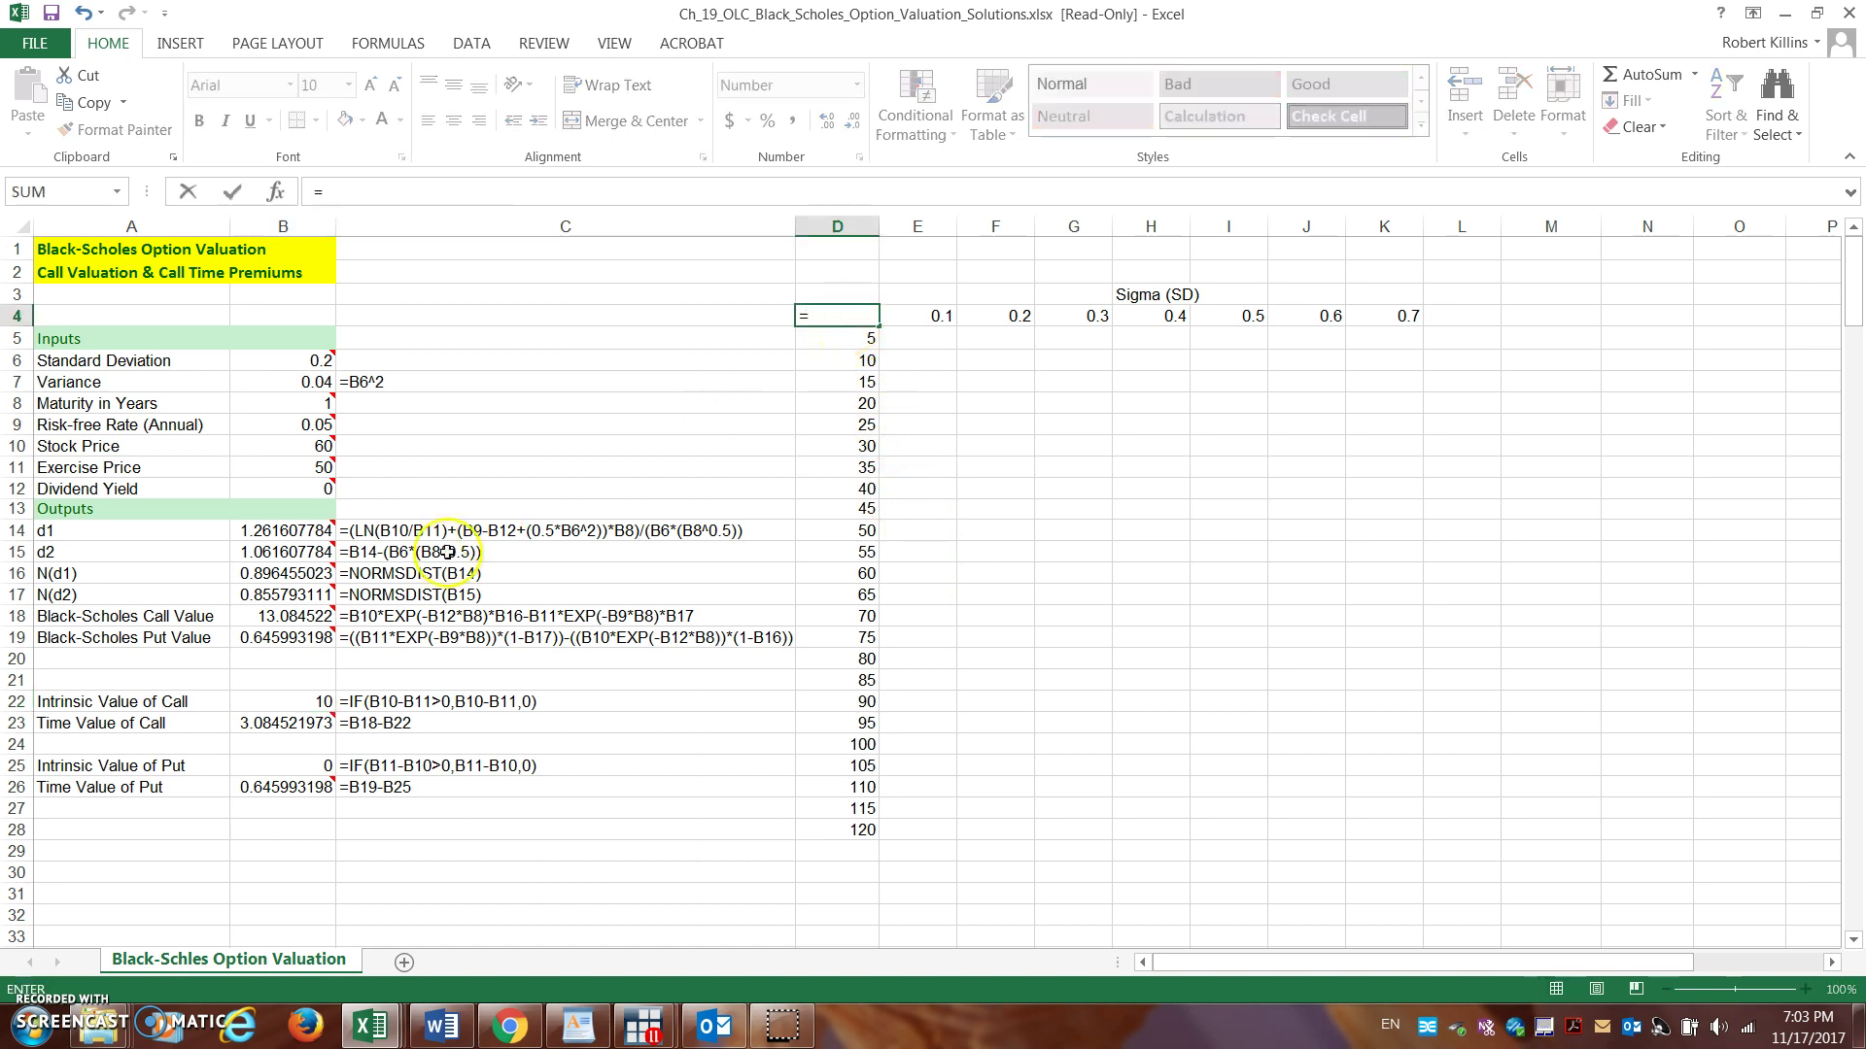
pyautogui.click(323, 702)
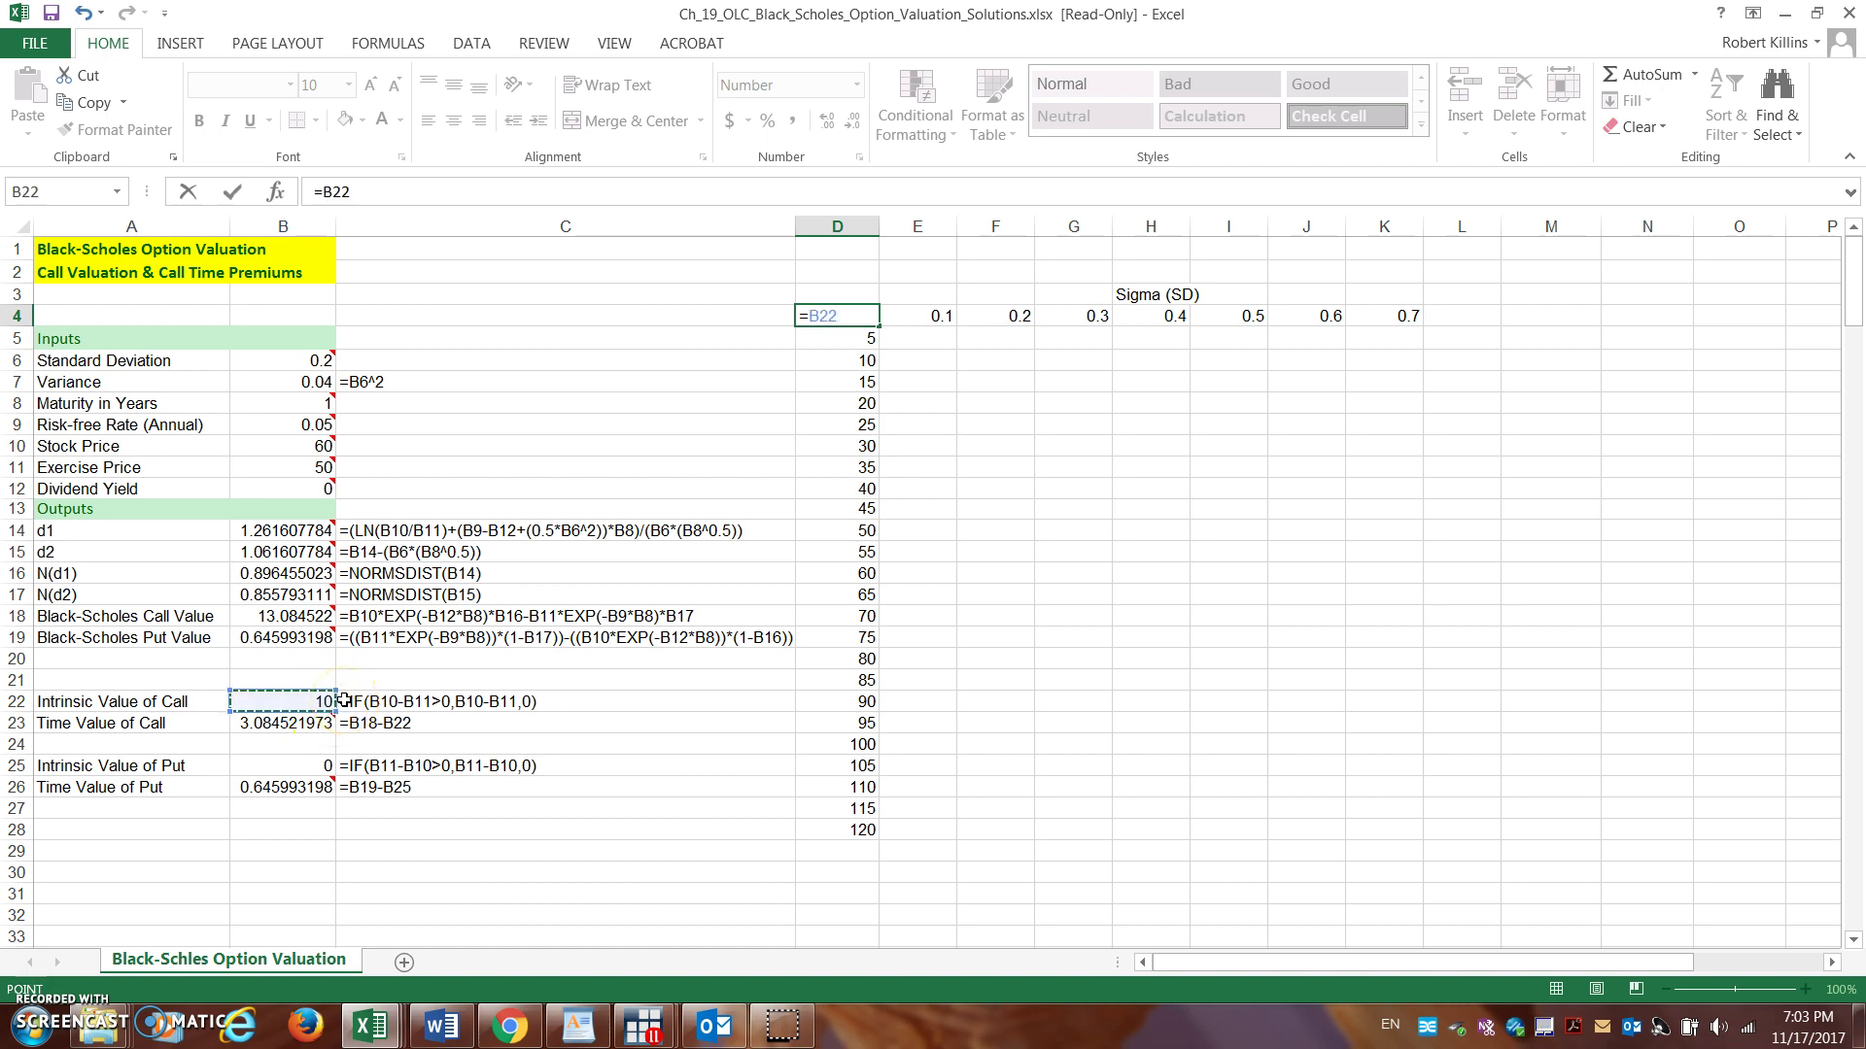
pyautogui.click(314, 616)
pyautogui.press('Return')
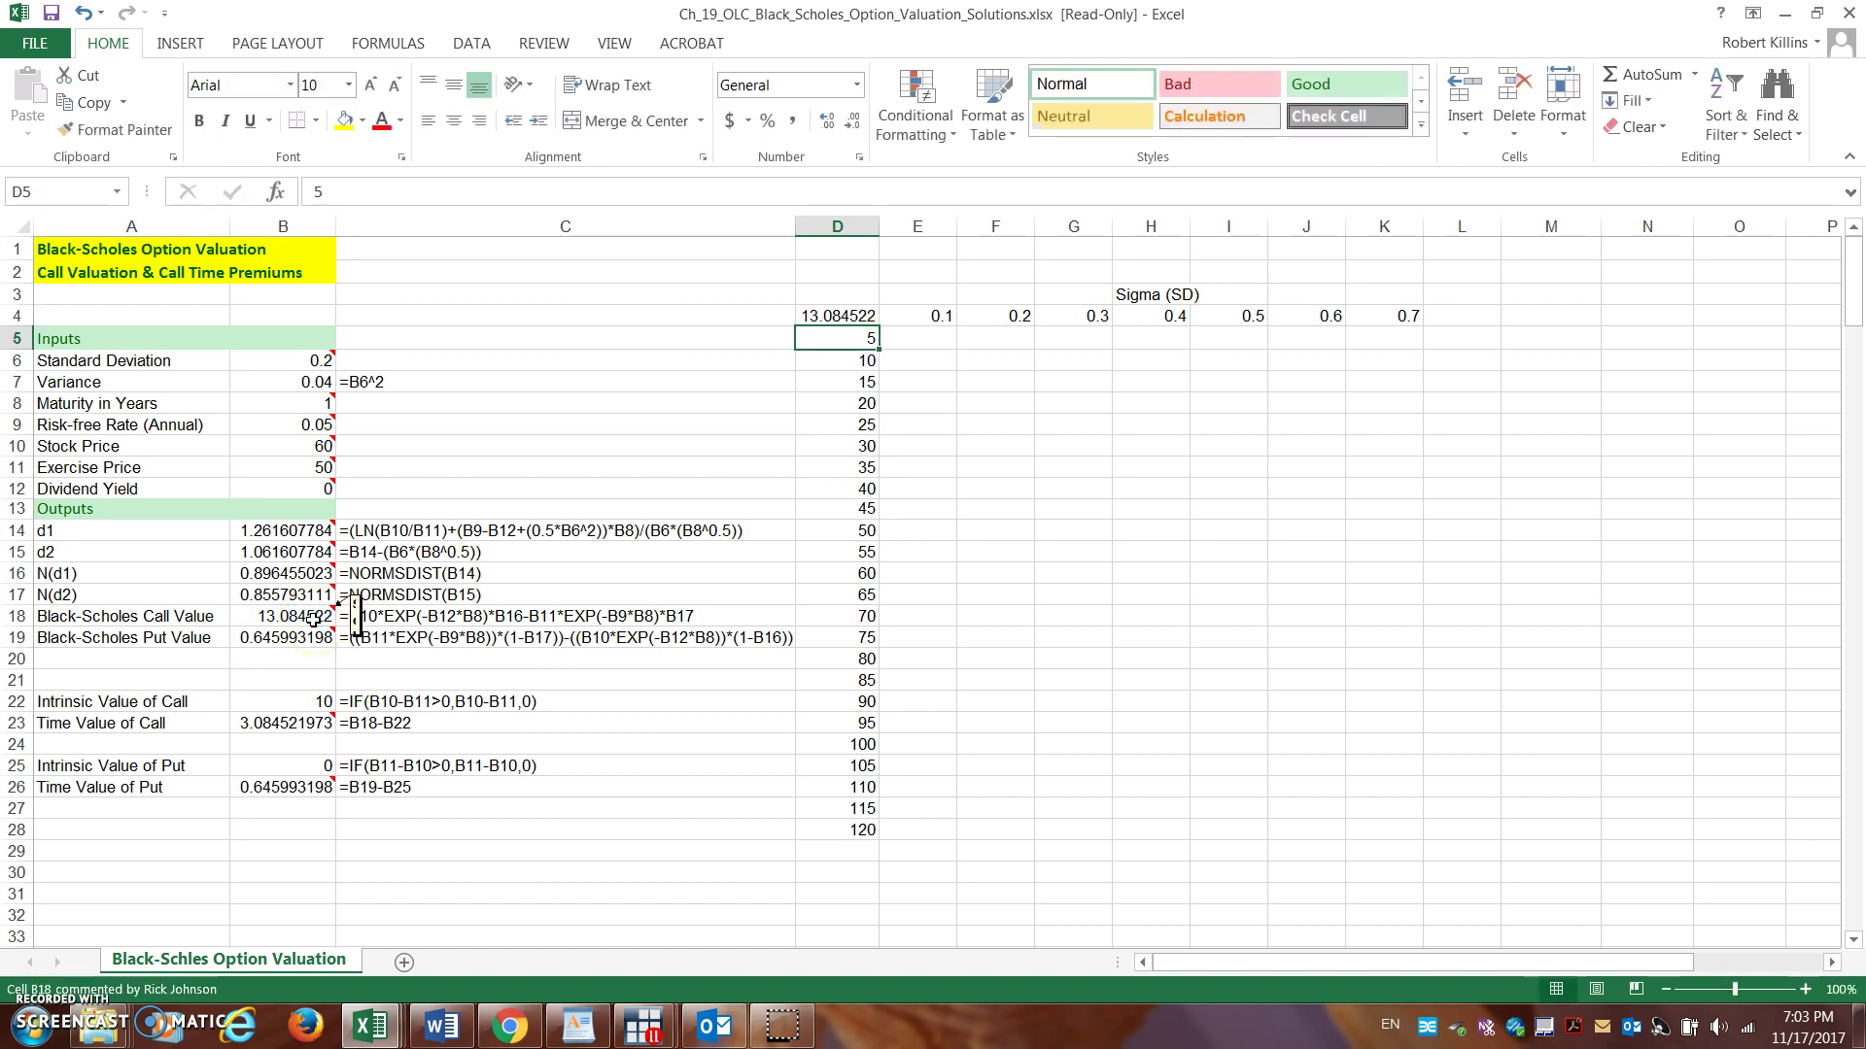
# Review the series of stock prices in D5:D28 by selecting the range.
pyautogui.click(861, 340)
pyautogui.moveTo(861, 340); pyautogui.dragTo(862, 831)
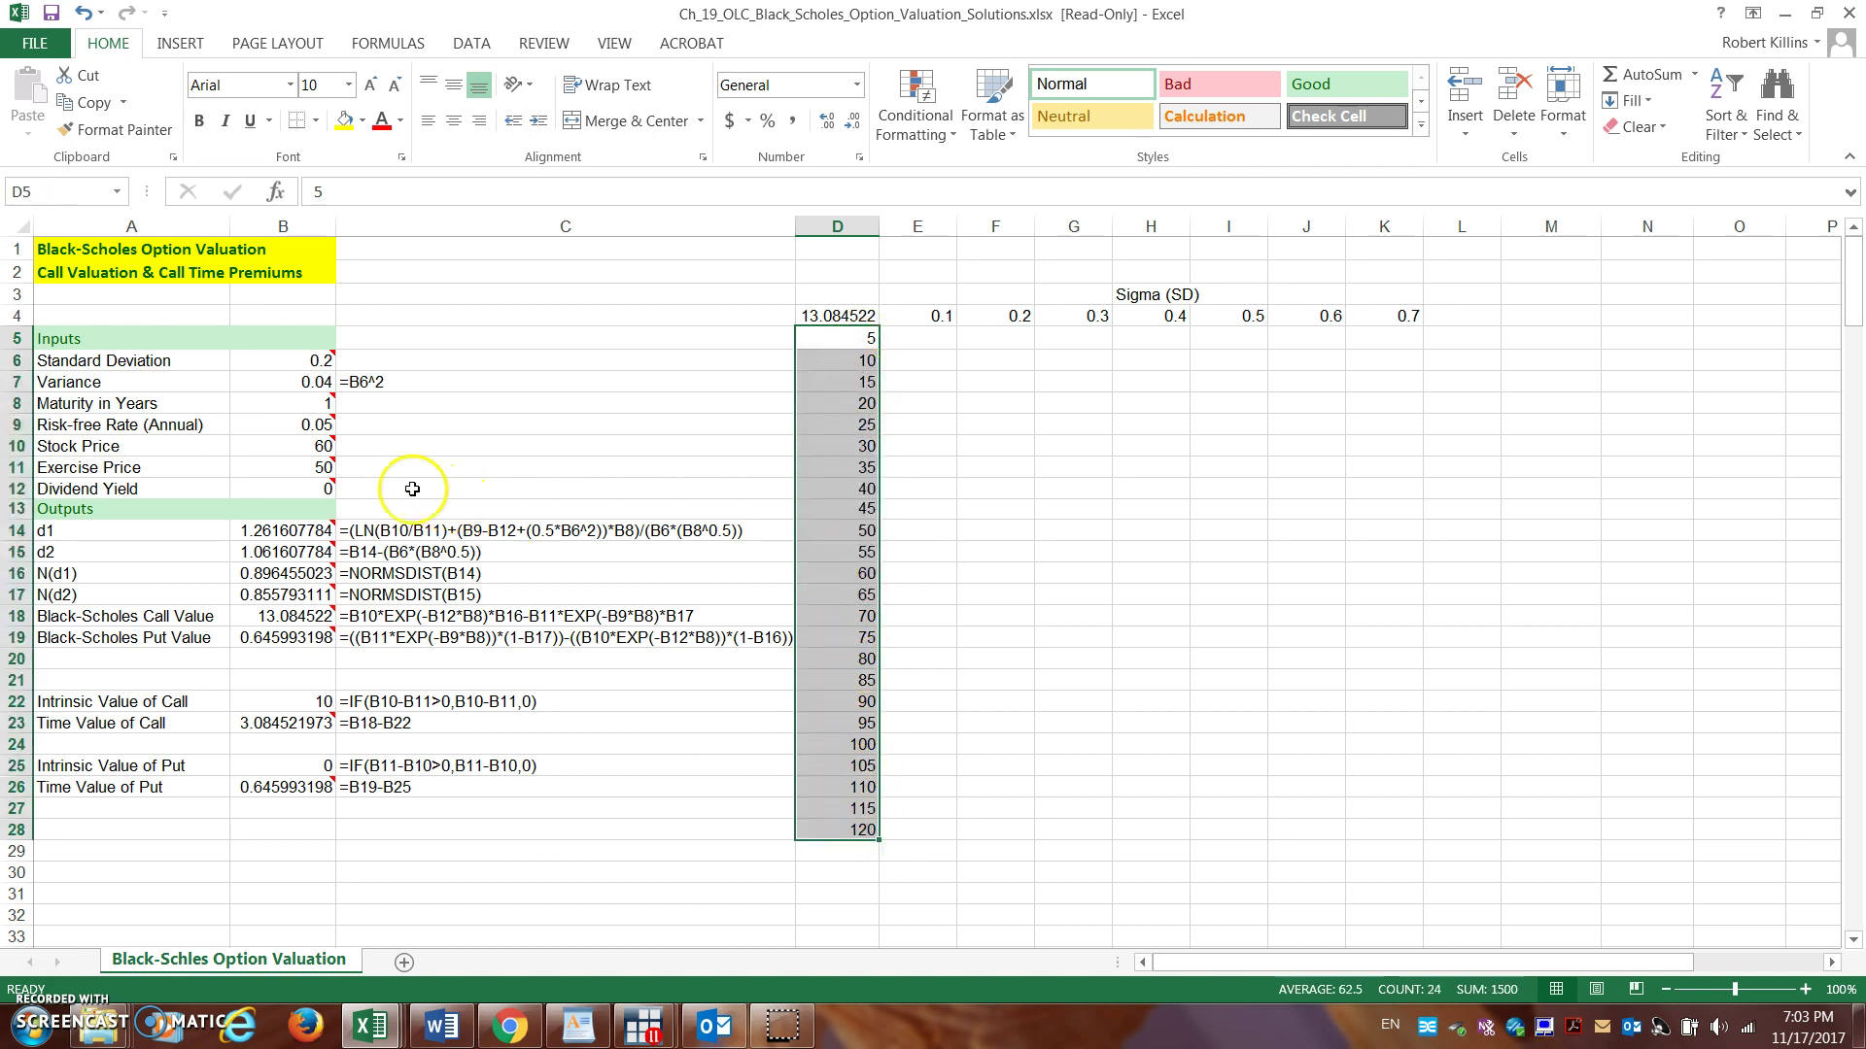
pyautogui.click(887, 491)
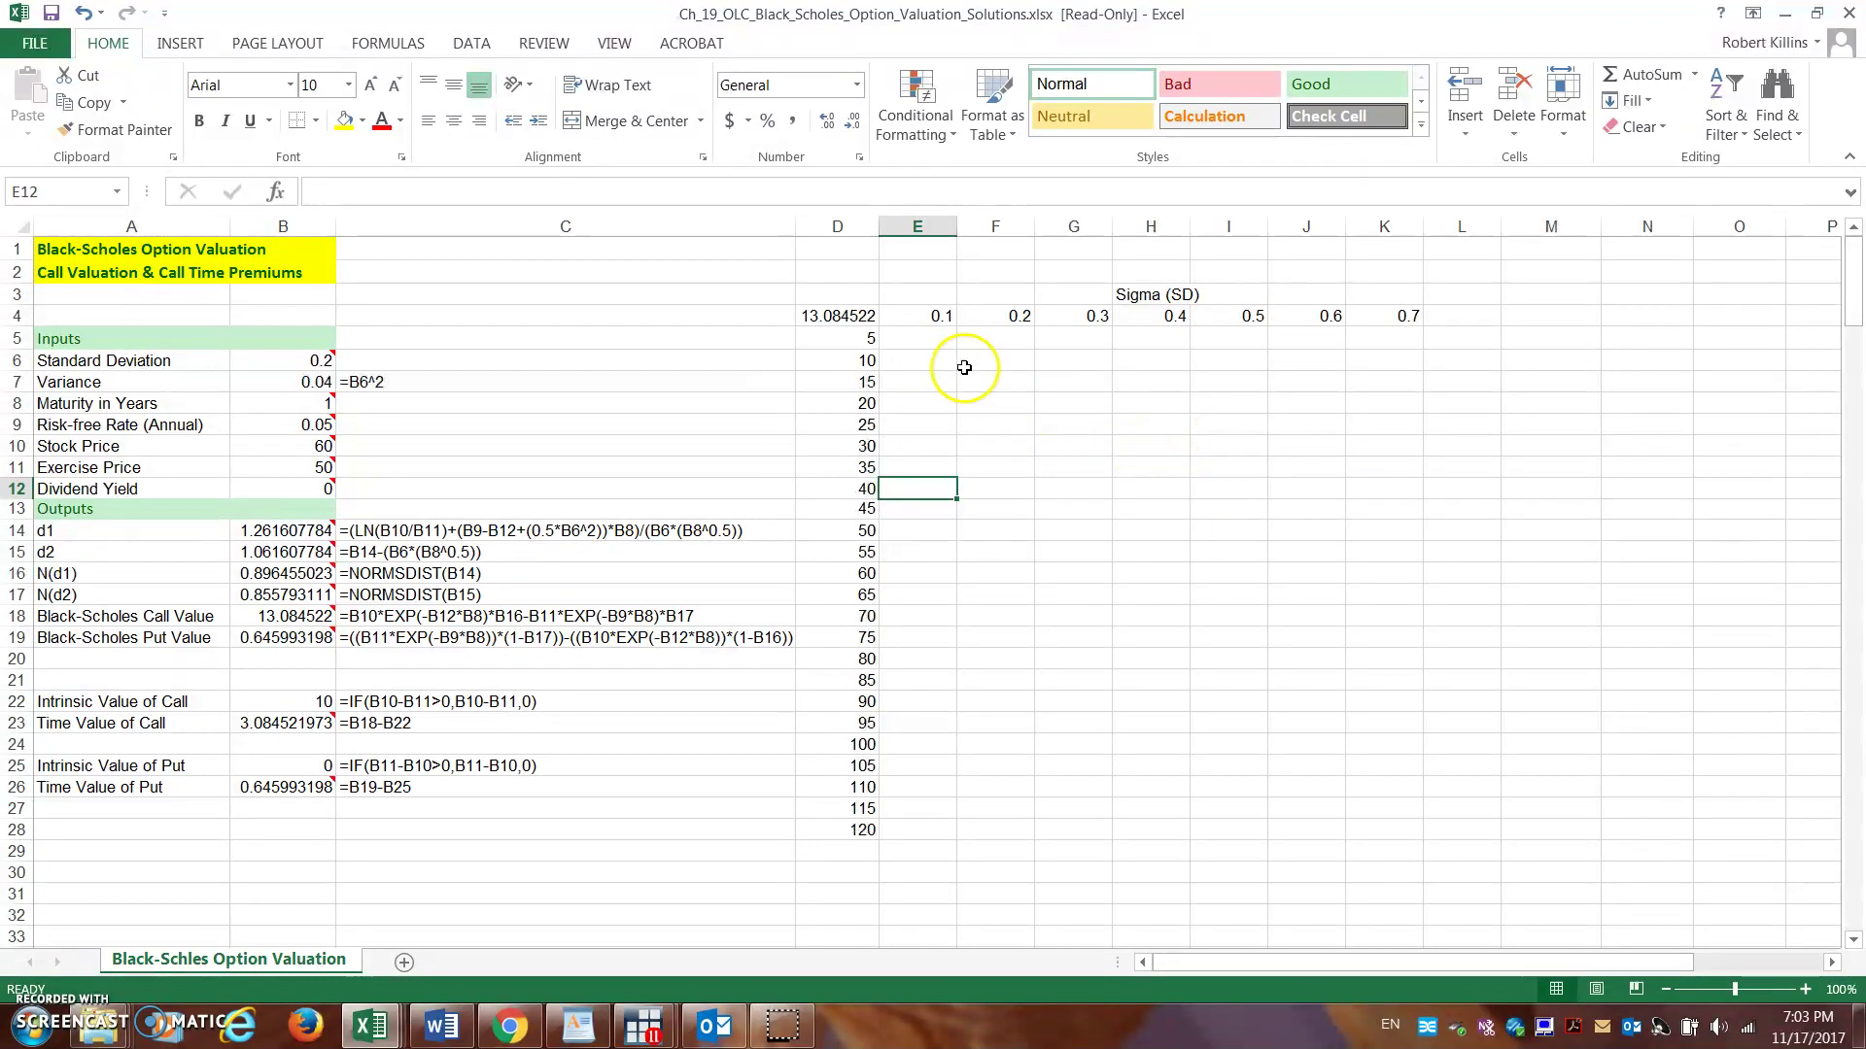
# Try a two-way data table over D4:K28 with B10 as the row input cell and B6 as the column input cell.
pyautogui.moveTo(855, 316); pyautogui.dragTo(1357, 829)
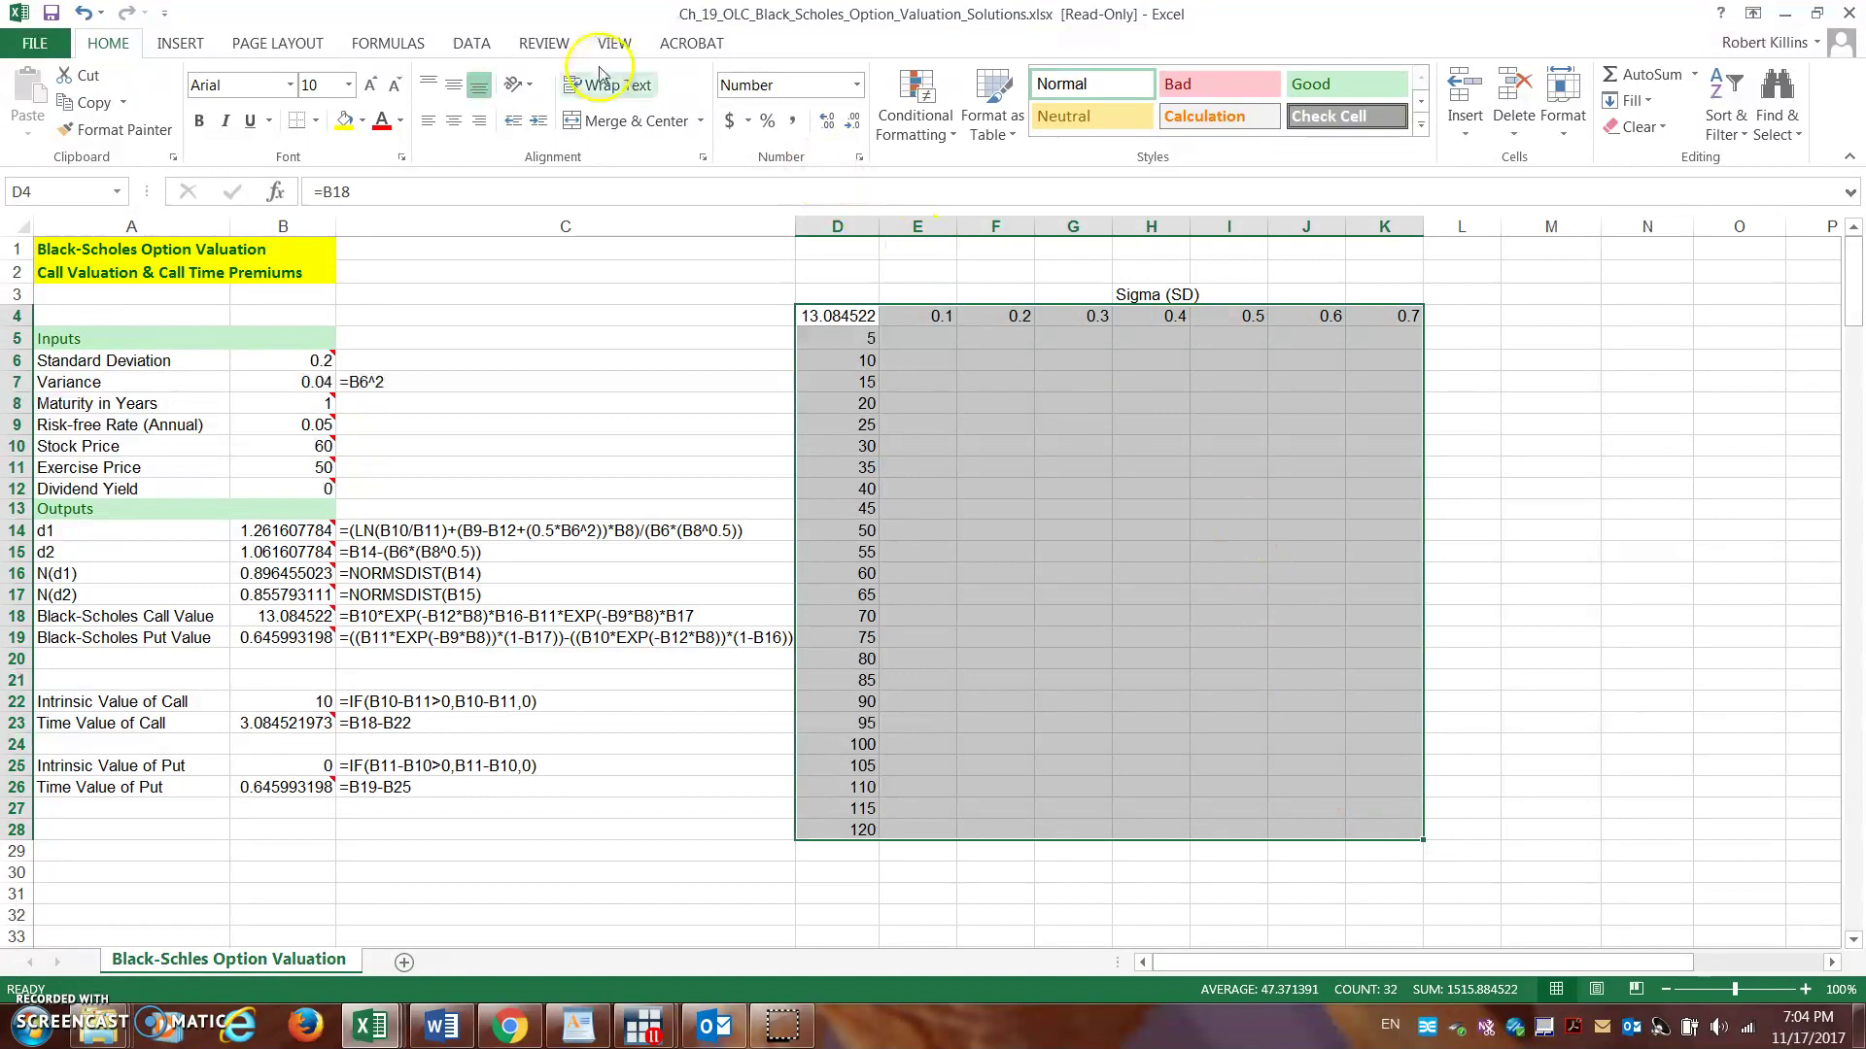
pyautogui.click(491, 45)
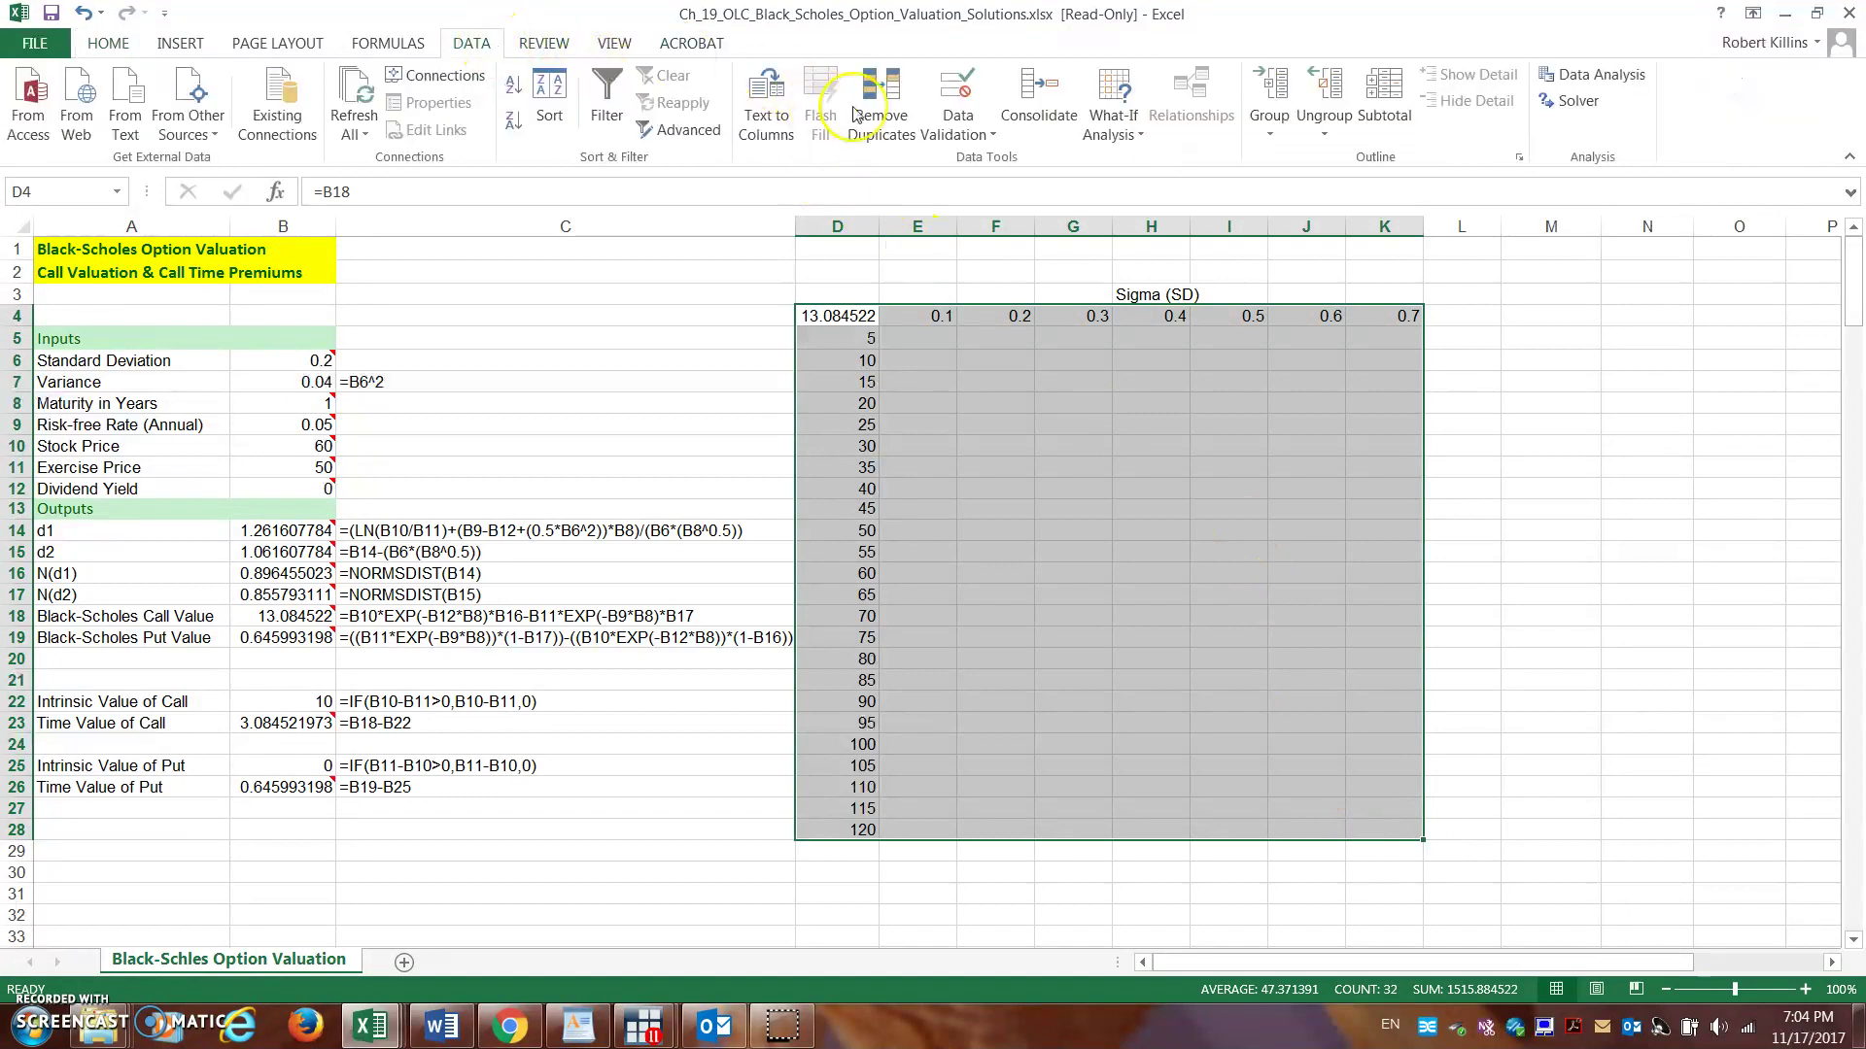
pyautogui.click(1118, 146)
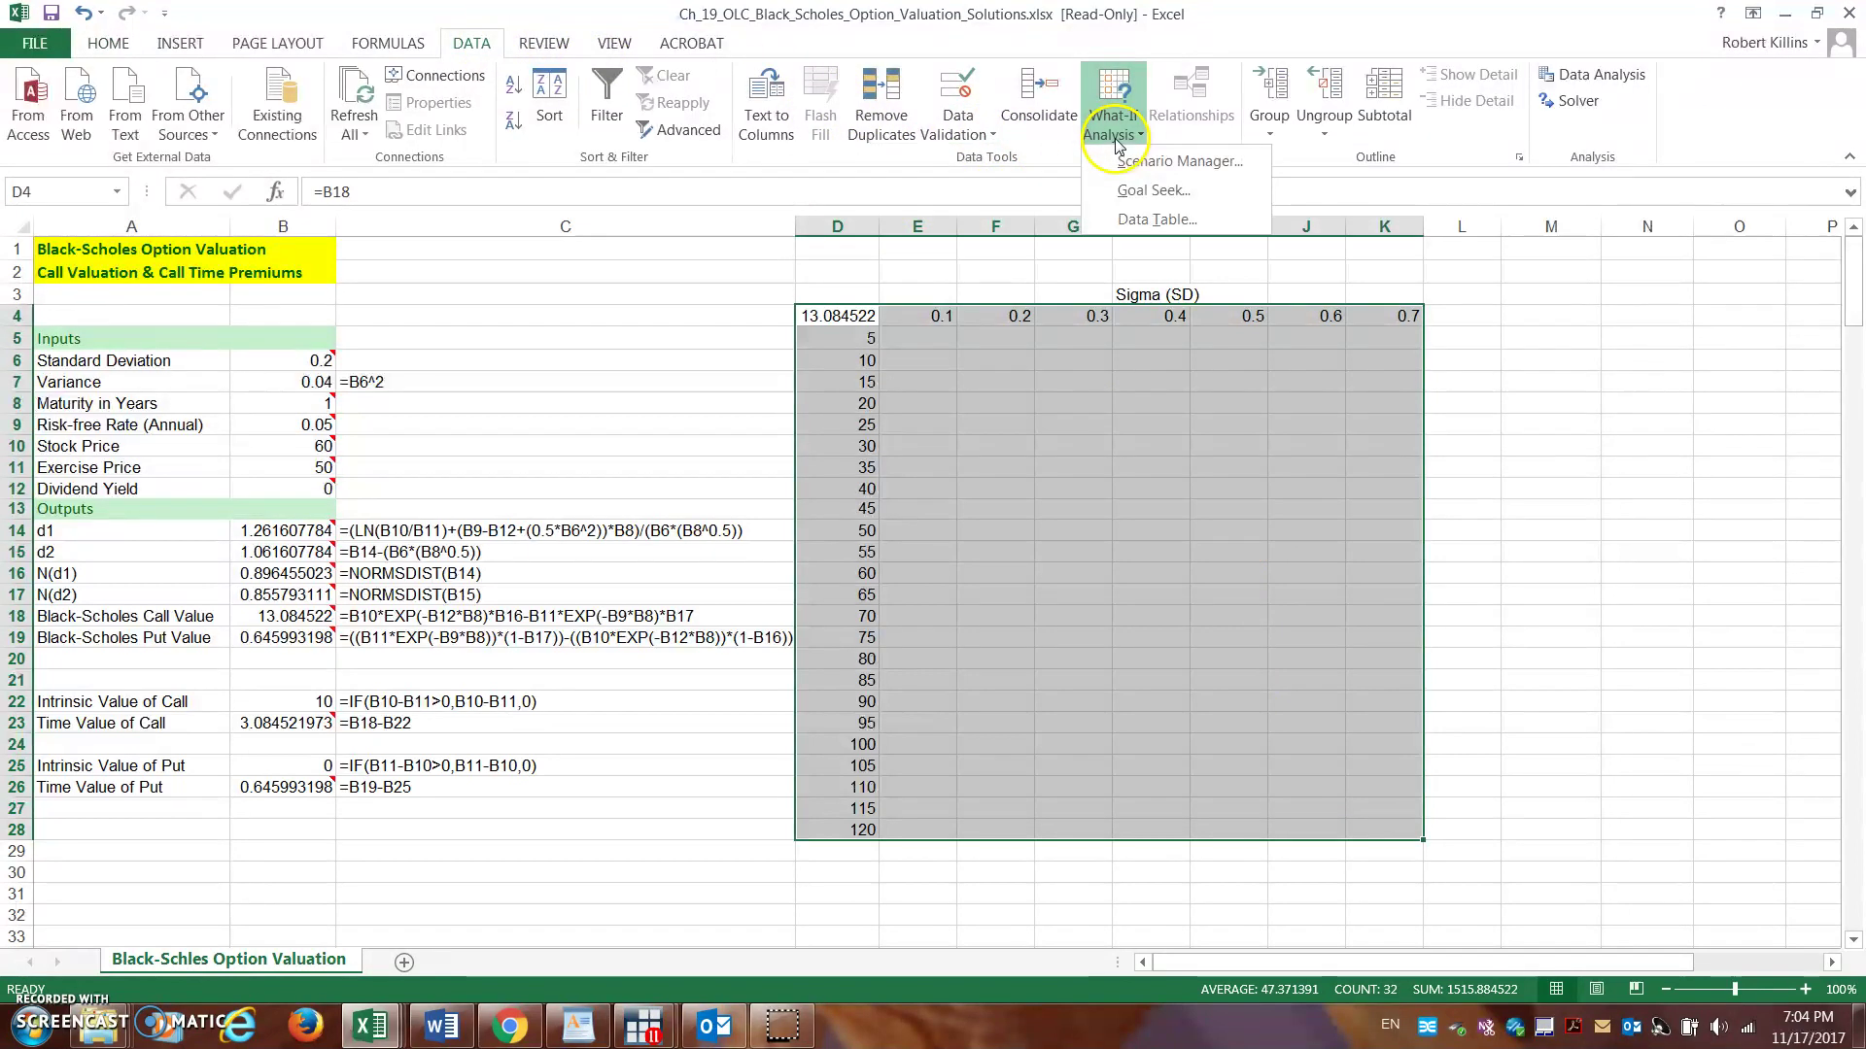
pyautogui.click(1163, 221)
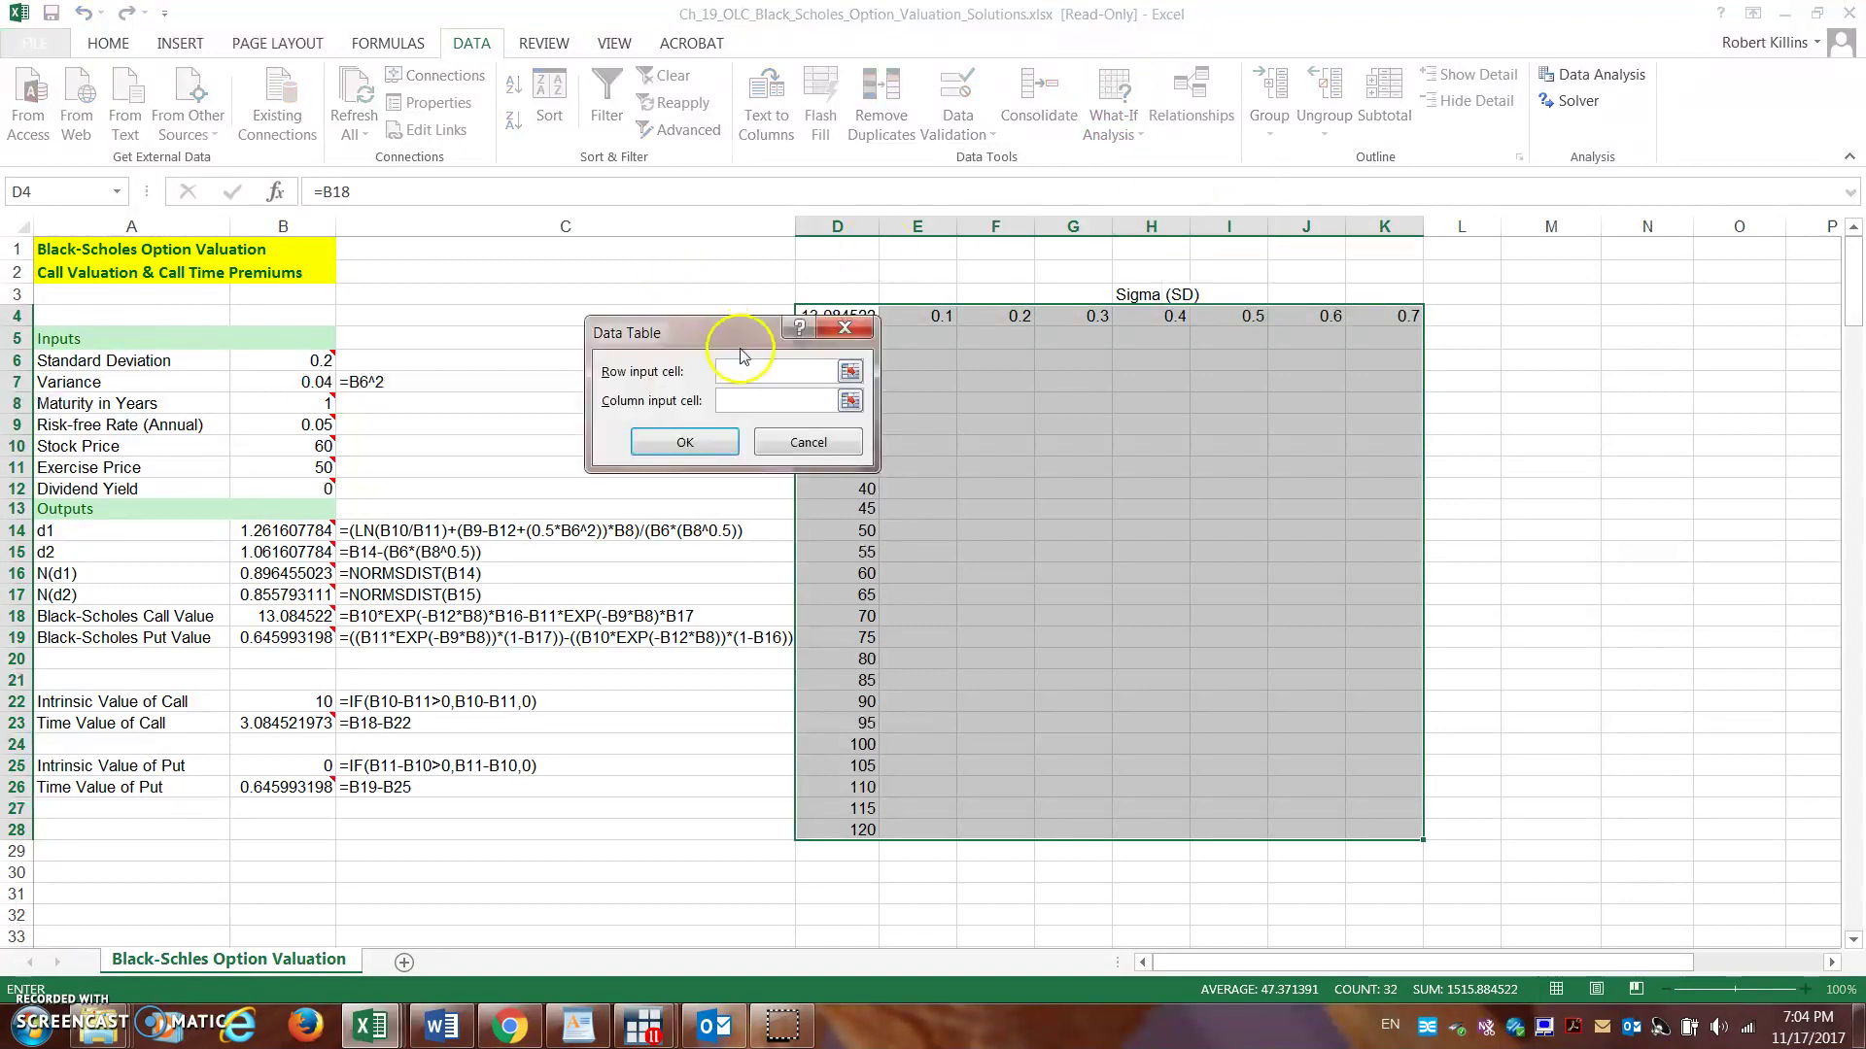
pyautogui.click(750, 371)
pyautogui.click(324, 444)
pyautogui.click(763, 403)
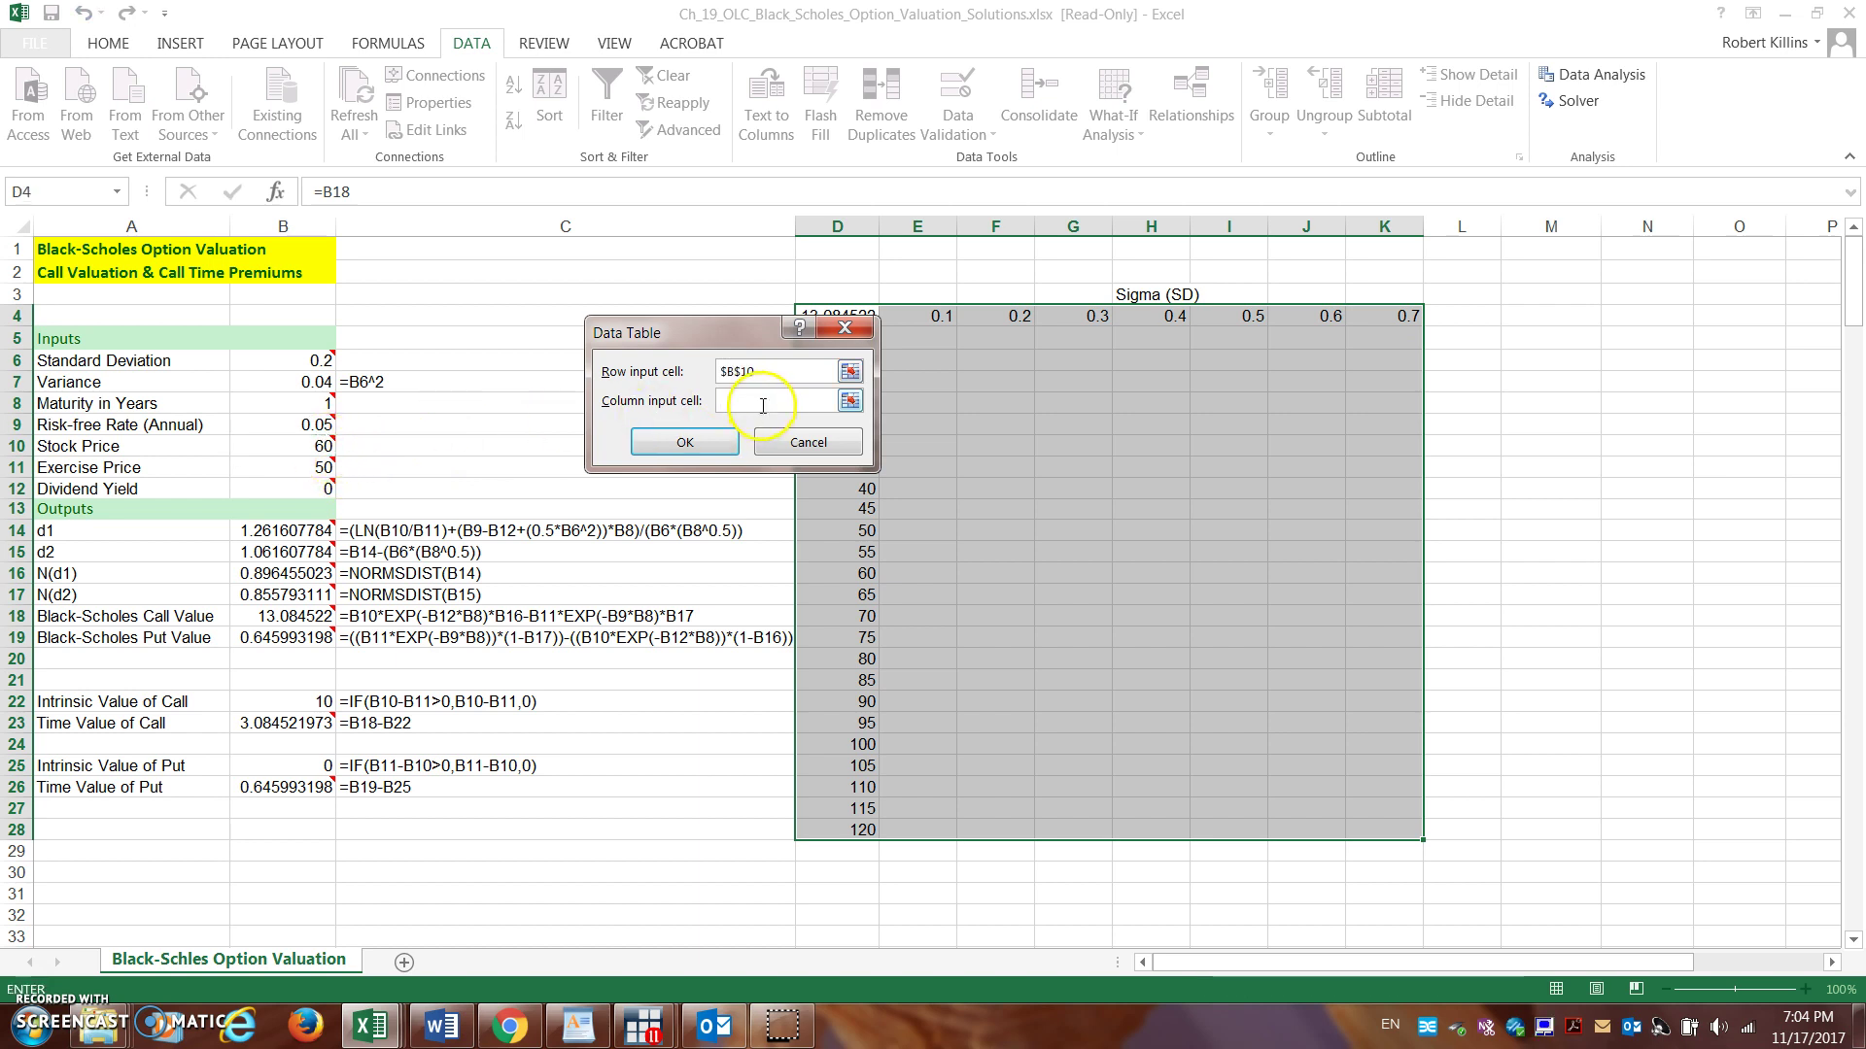
pyautogui.click(310, 363)
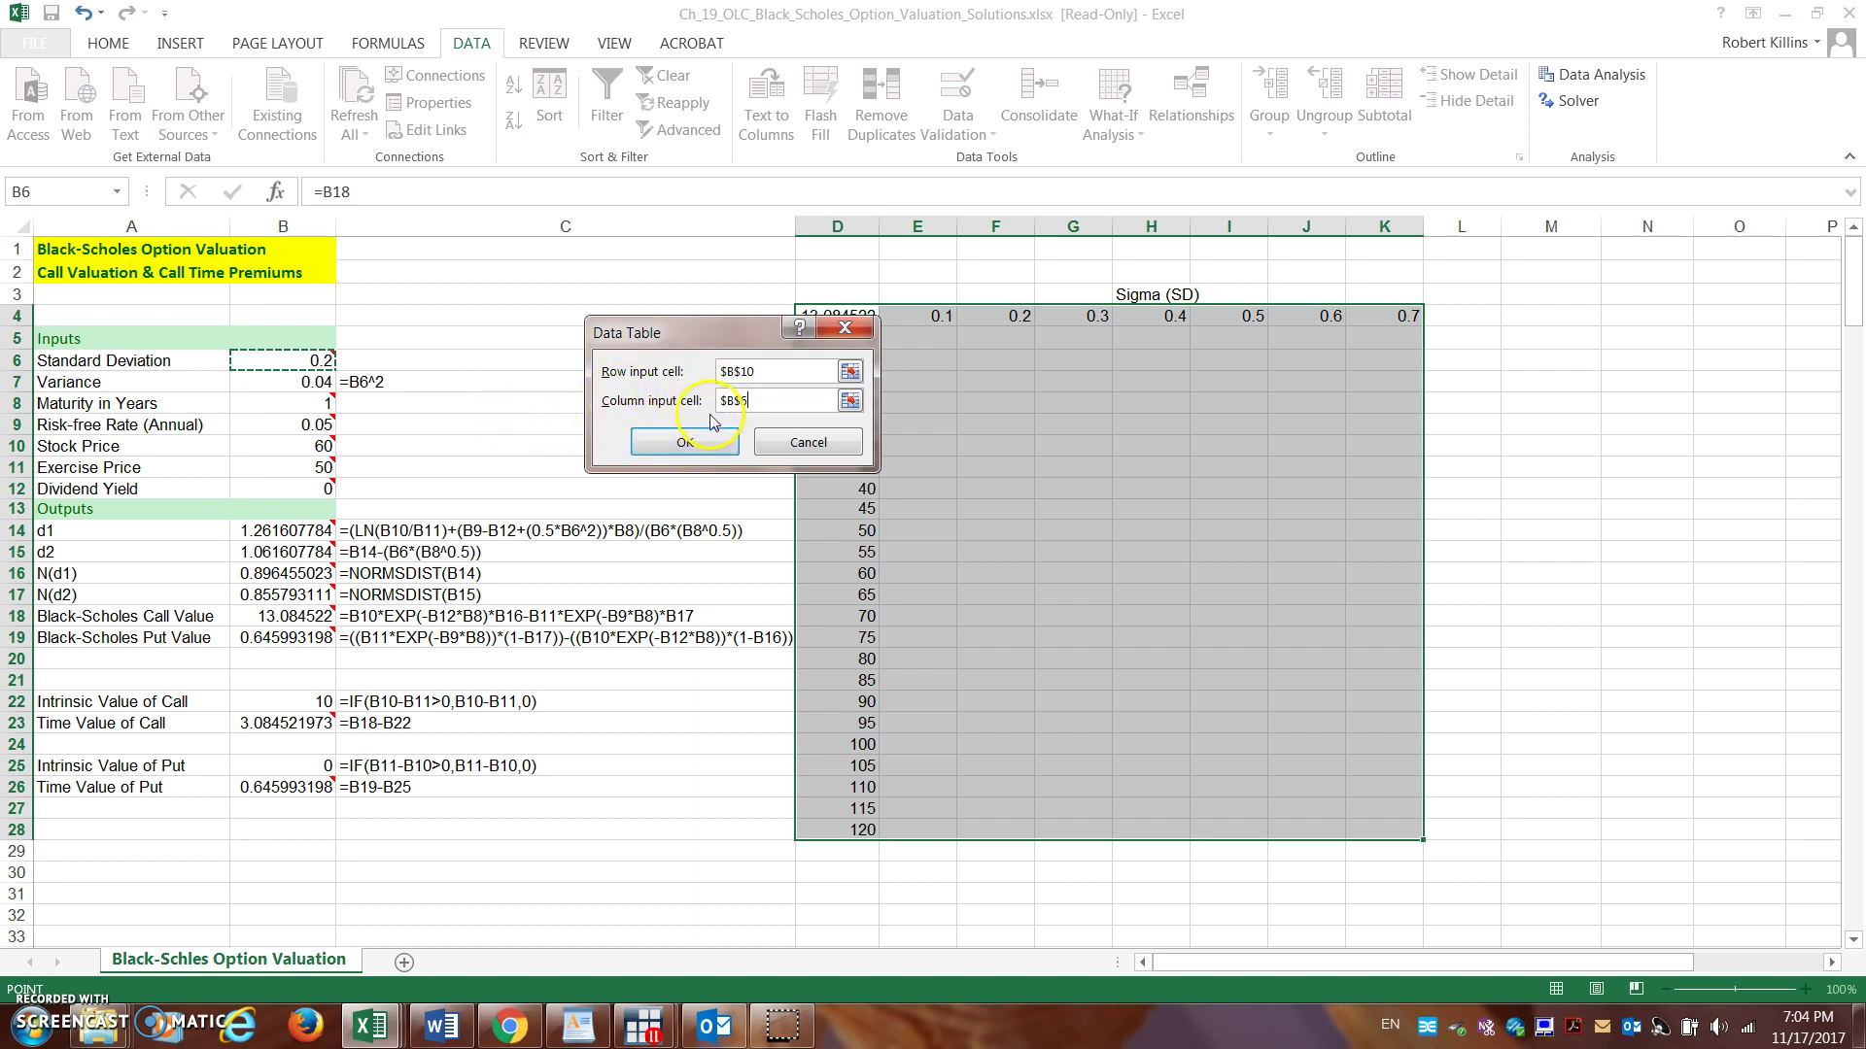
pyautogui.click(685, 443)
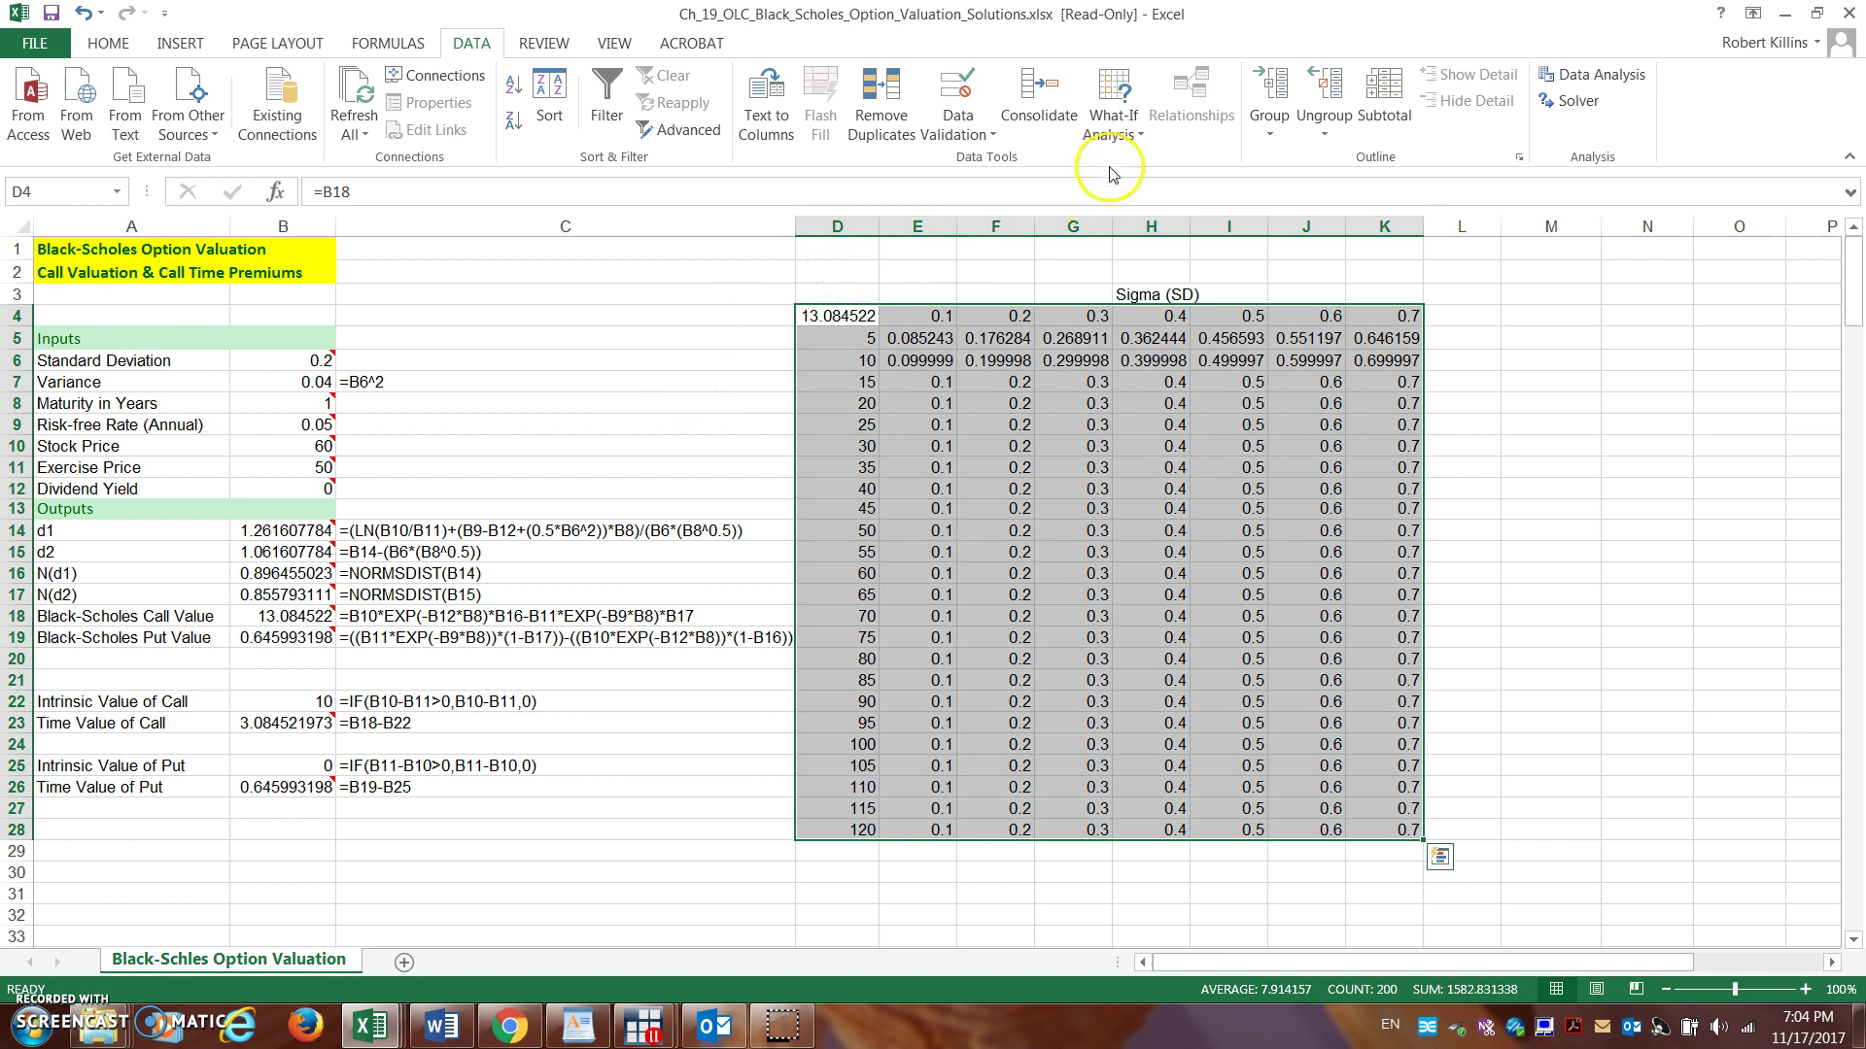
# Create the data table over D4:K28 with row input cell B6 and column input cell B10, and inspect the 0.3 column at stock price 65.
pyautogui.click(1110, 128)
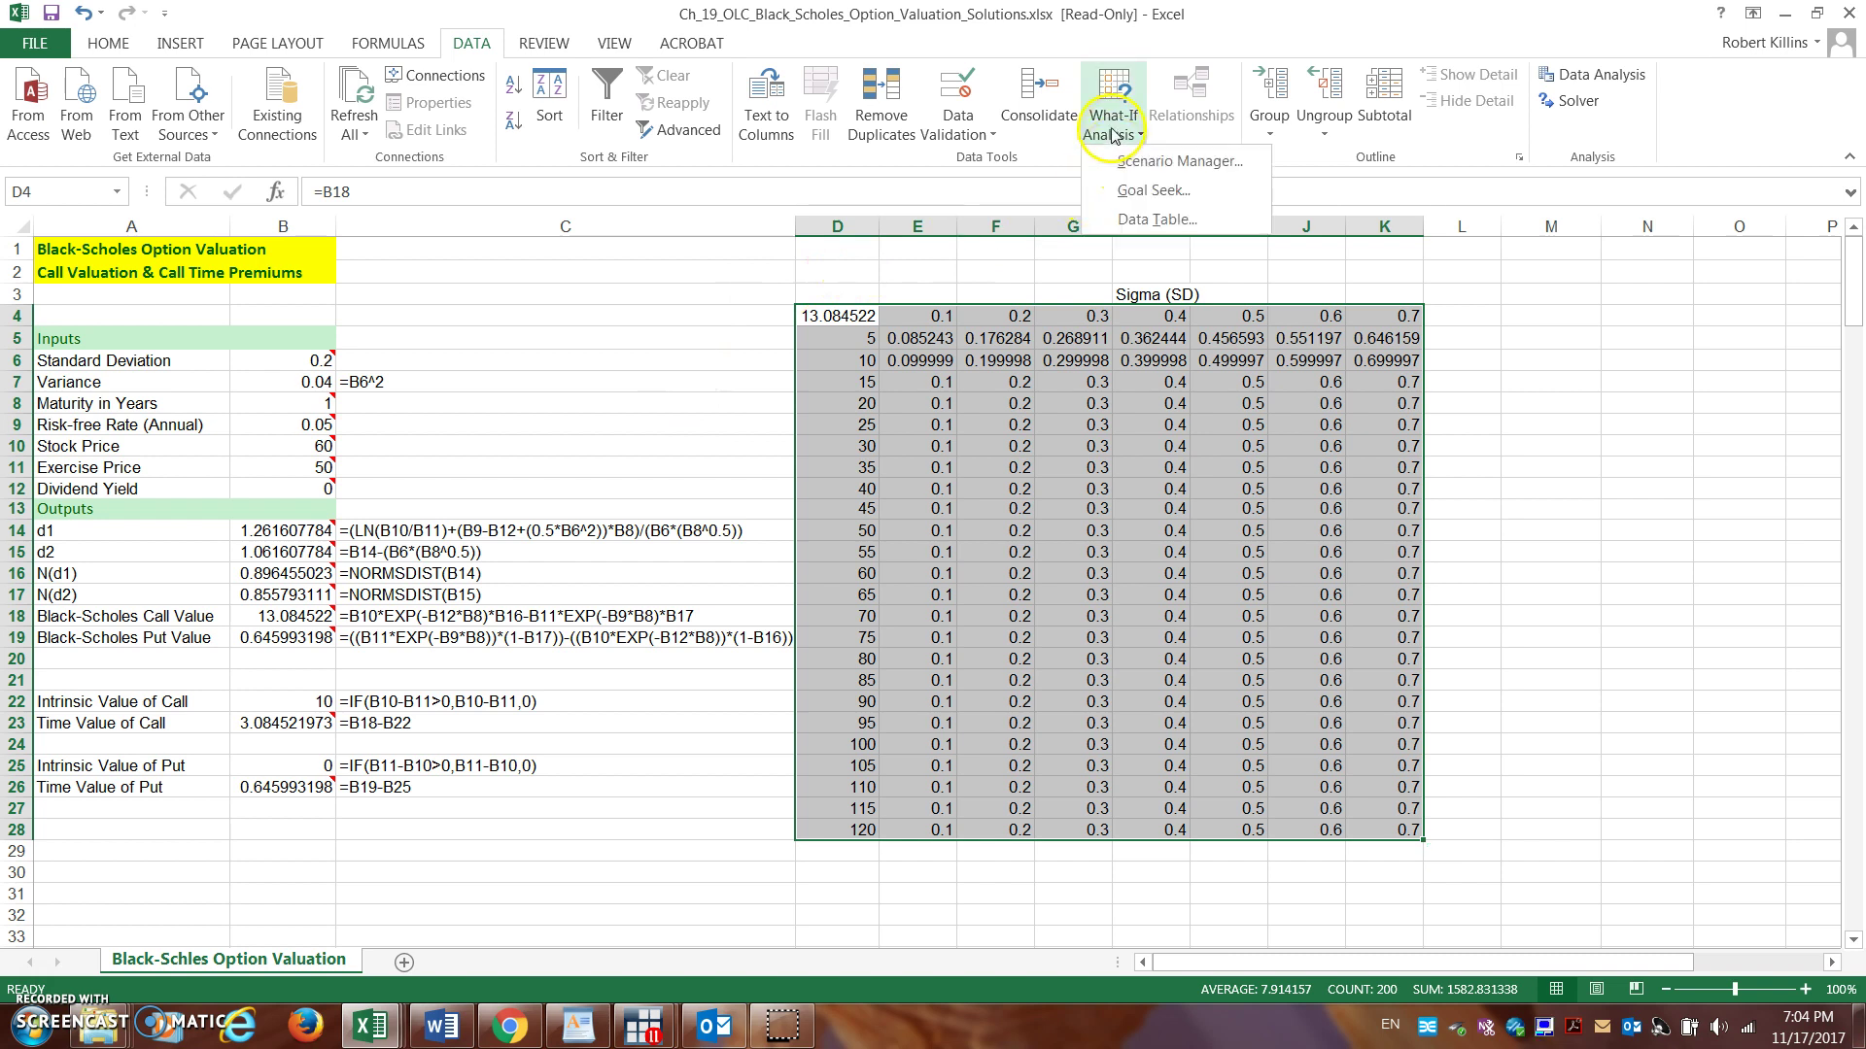
pyautogui.click(1148, 218)
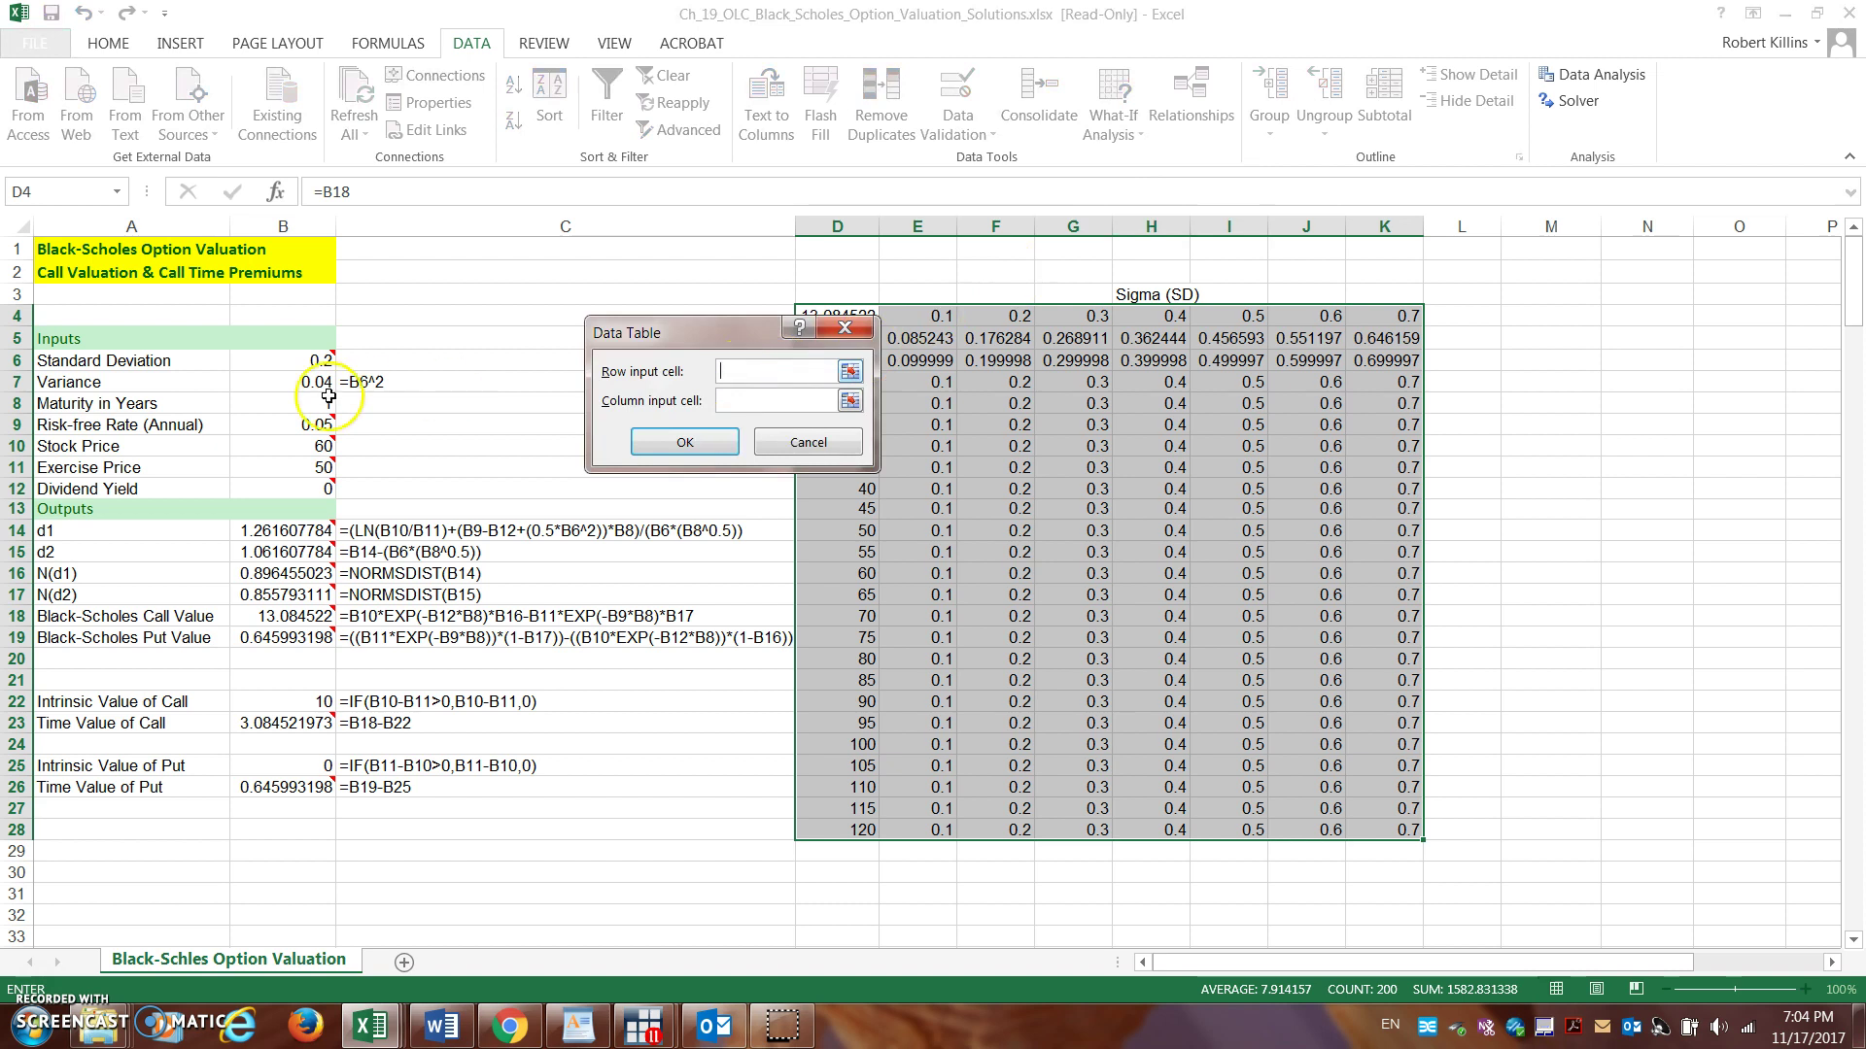
pyautogui.click(306, 362)
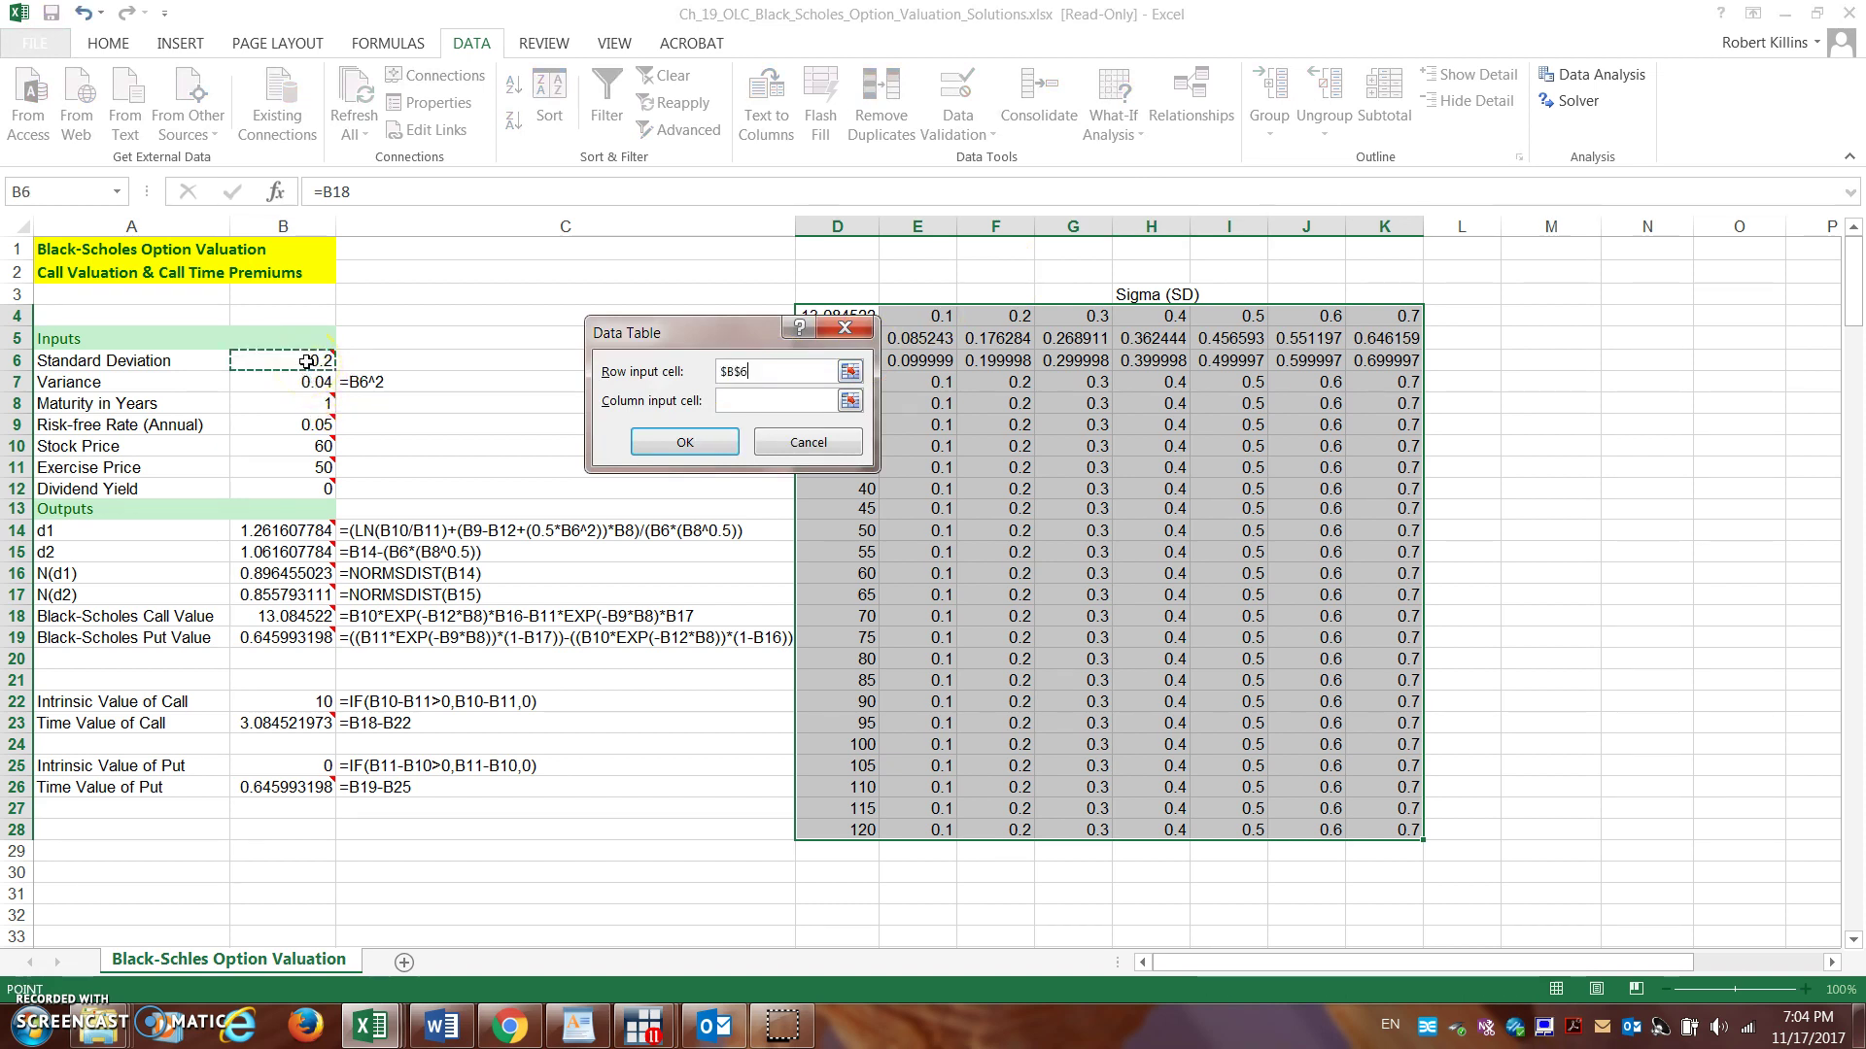
pyautogui.click(740, 401)
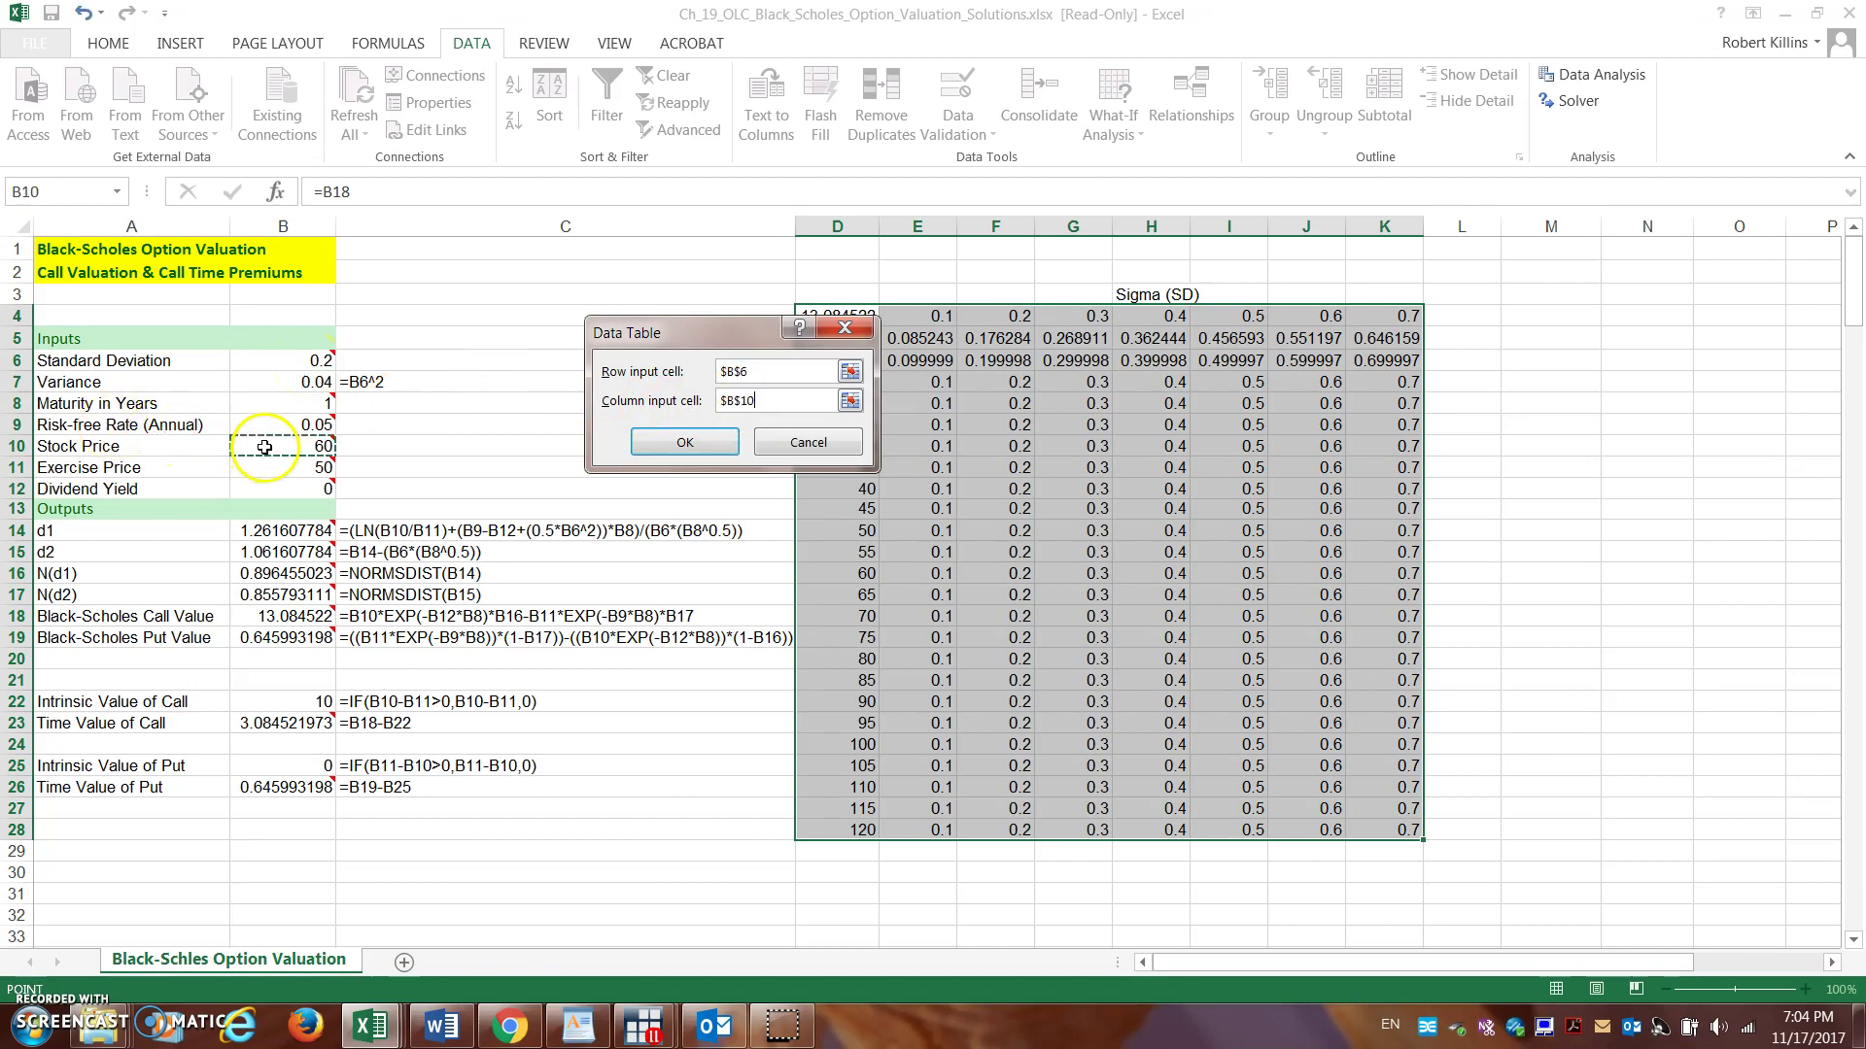
pyautogui.click(649, 443)
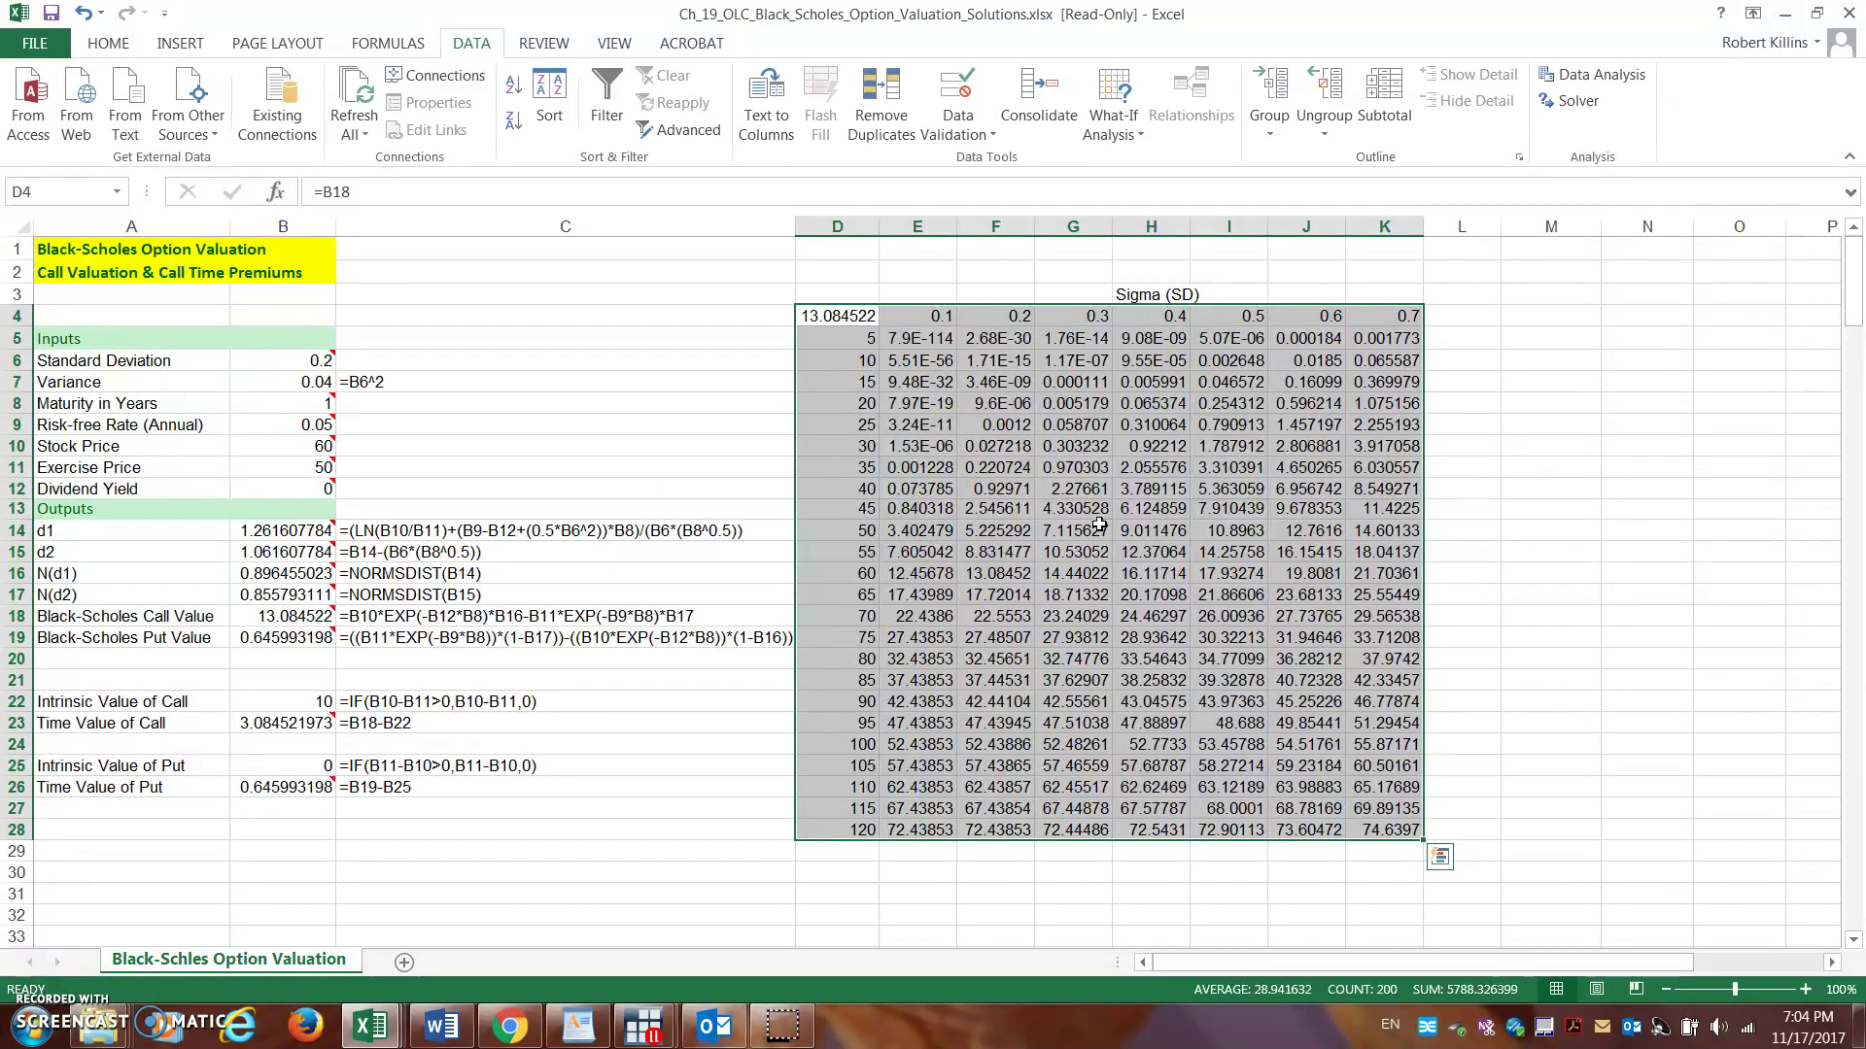
pyautogui.click(1089, 330)
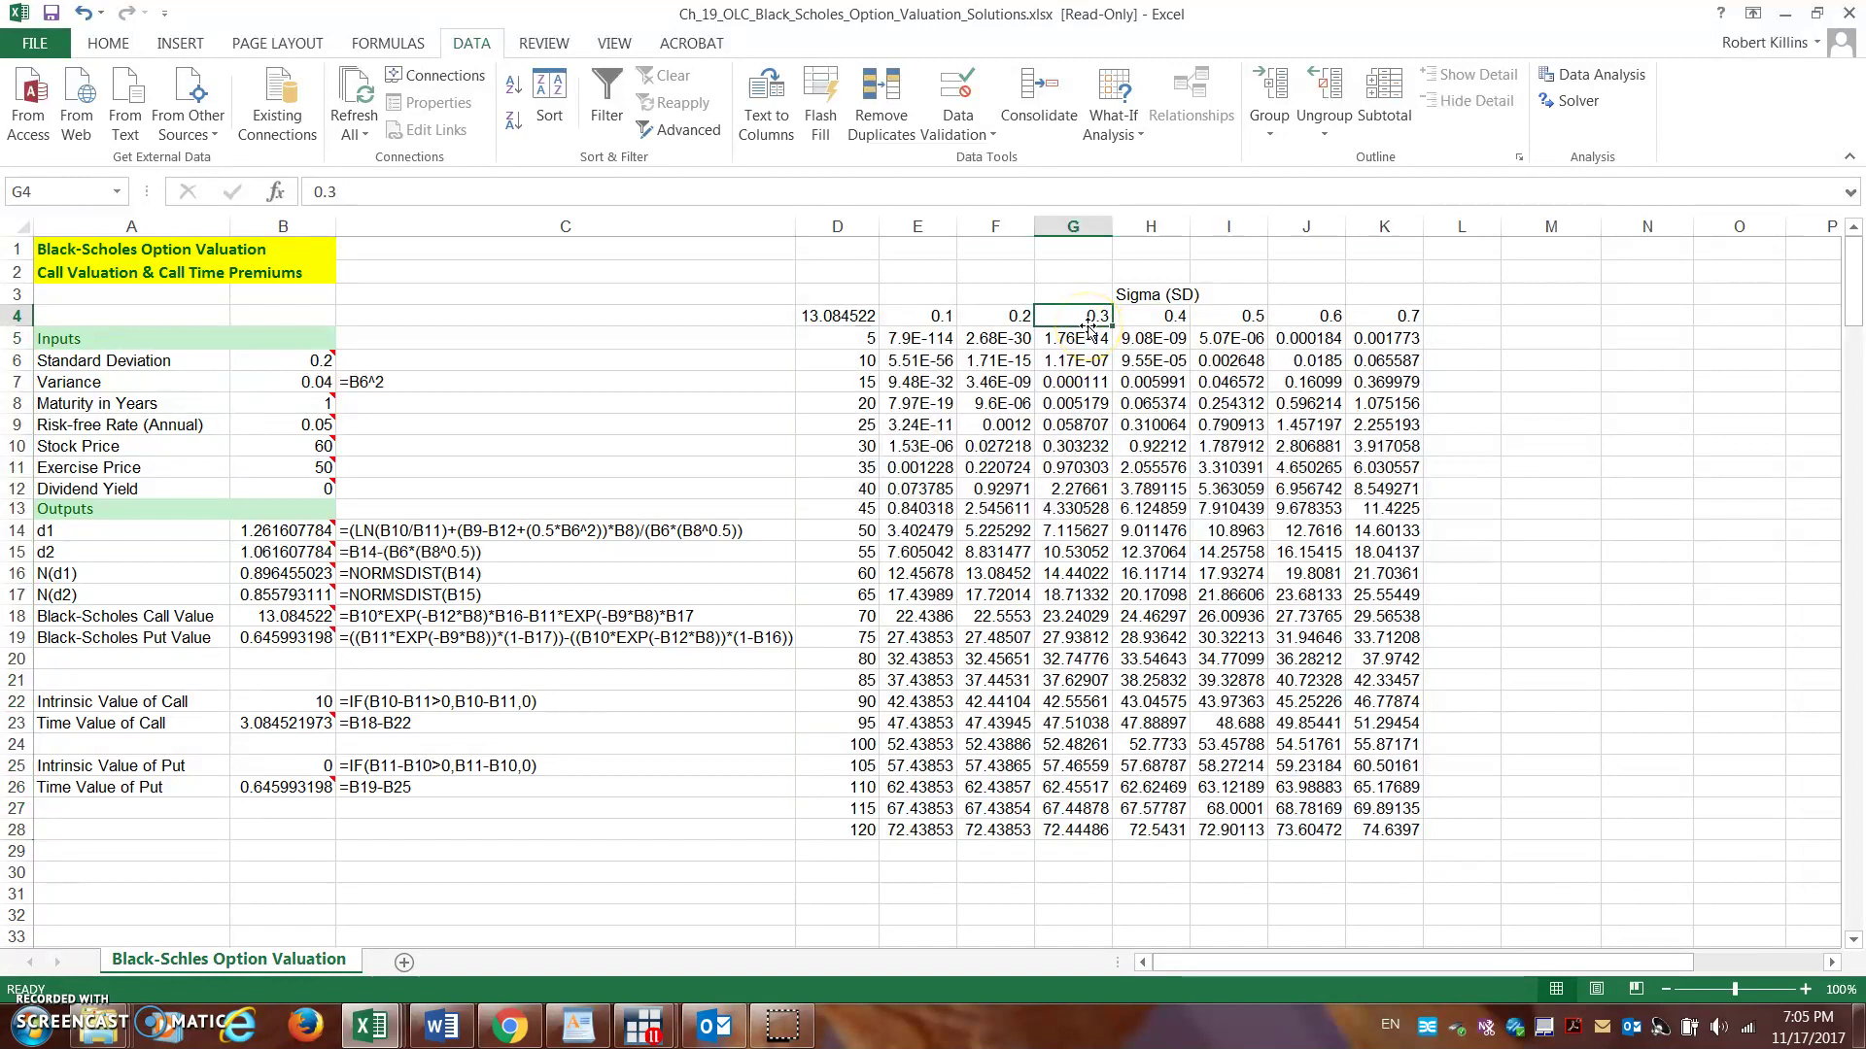
pyautogui.click(1073, 597)
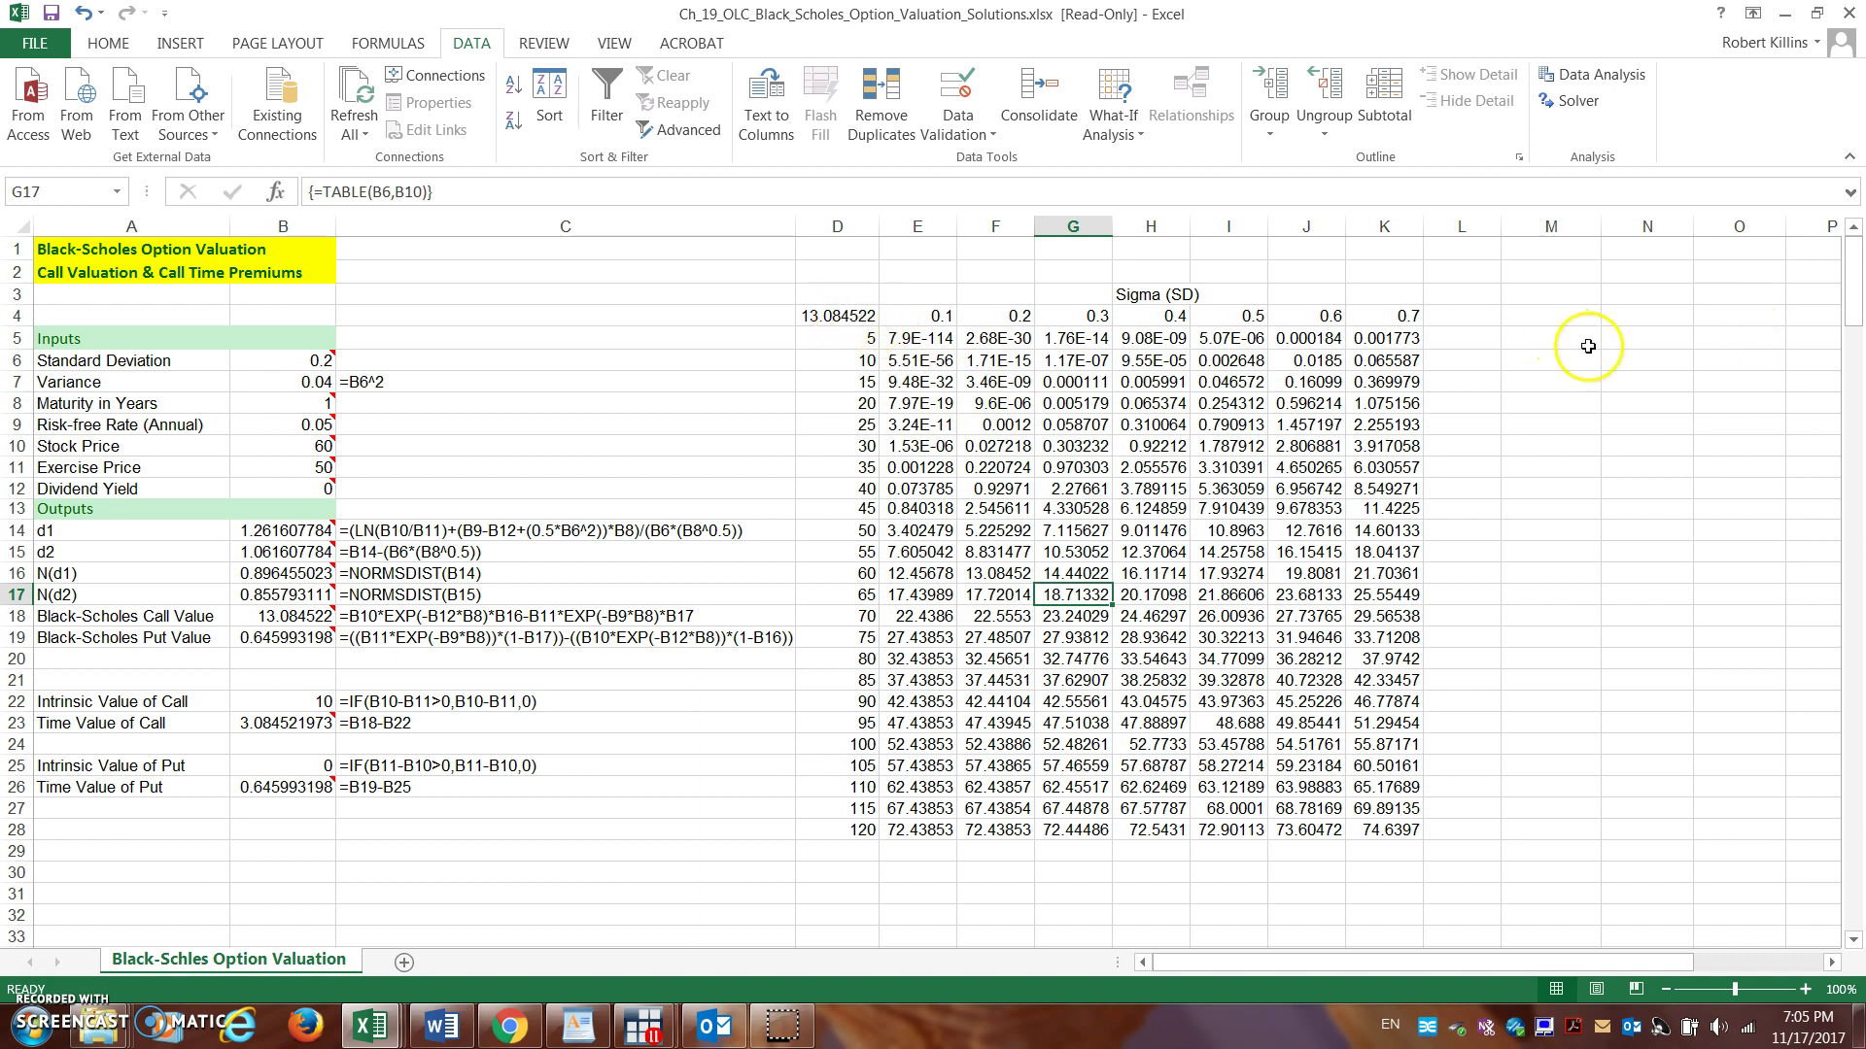
# Mirror the sensitivity grid by entering =D4 in M4 and filling the formula across and down through T28.
pyautogui.click(1548, 320)
pyautogui.write('=')
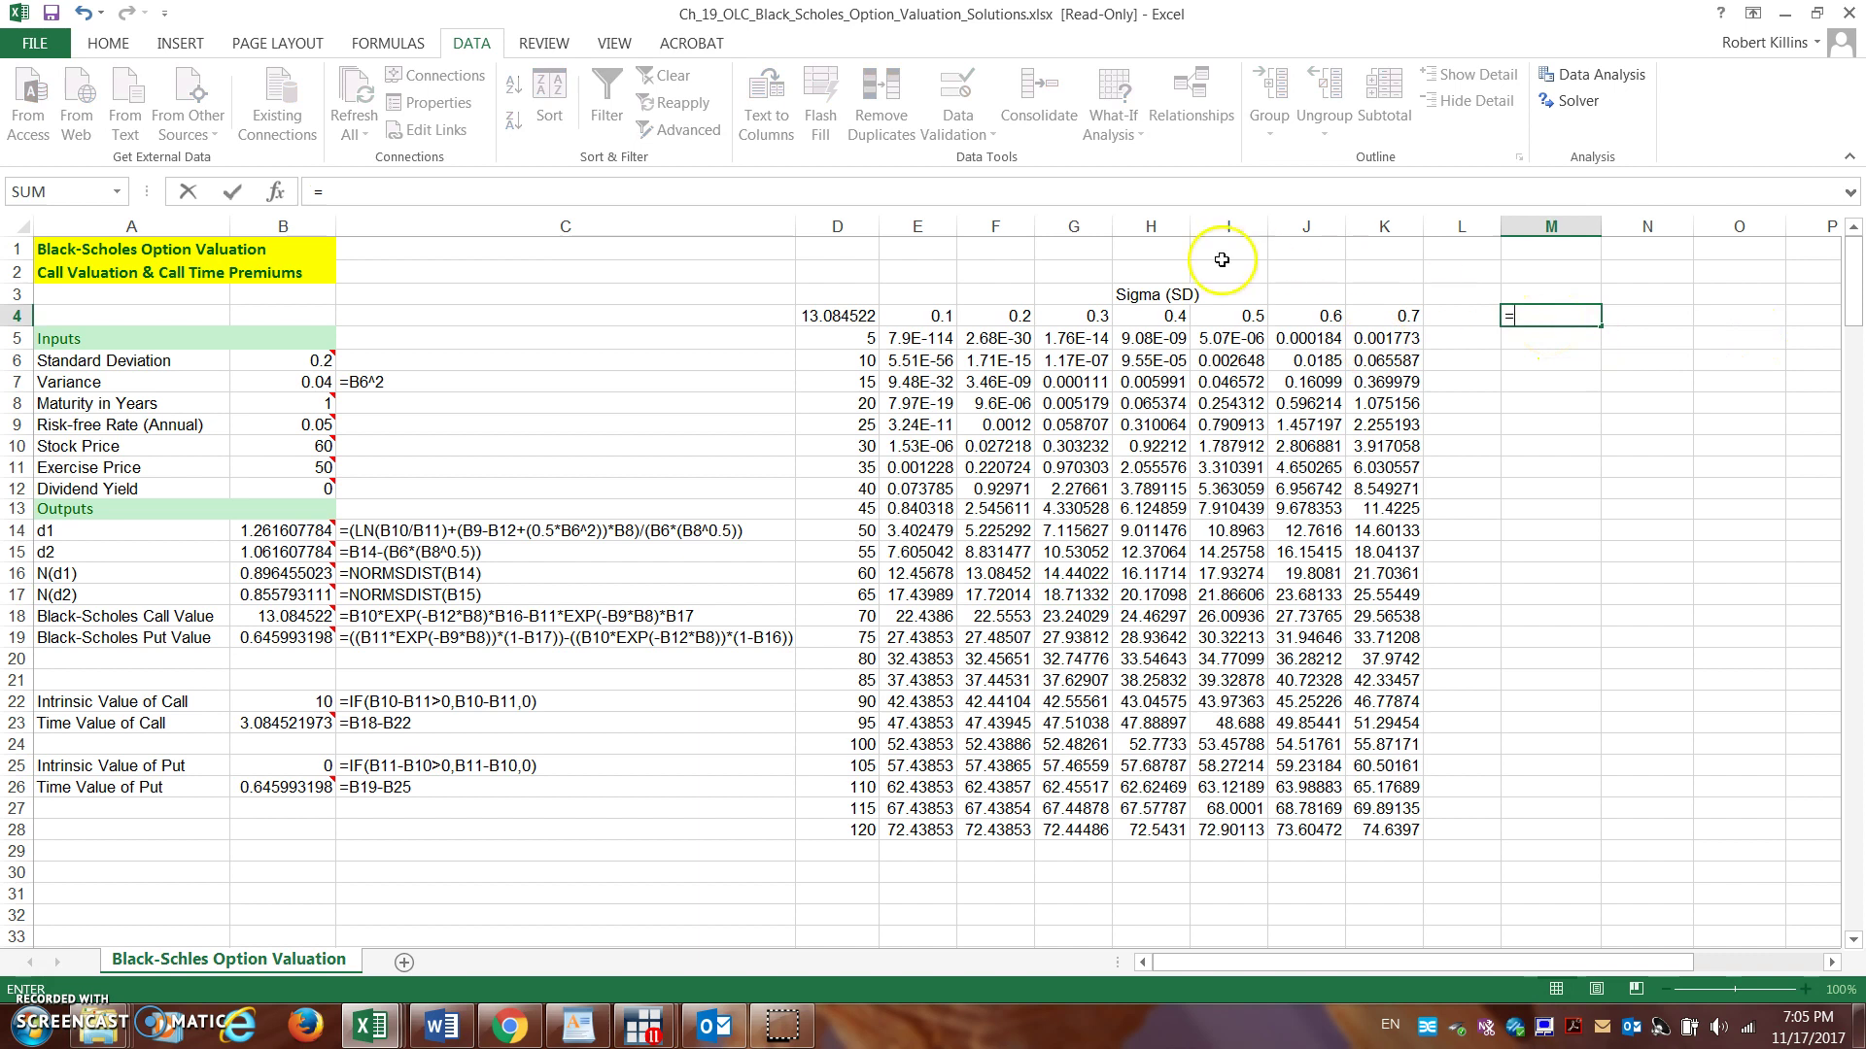
pyautogui.click(863, 315)
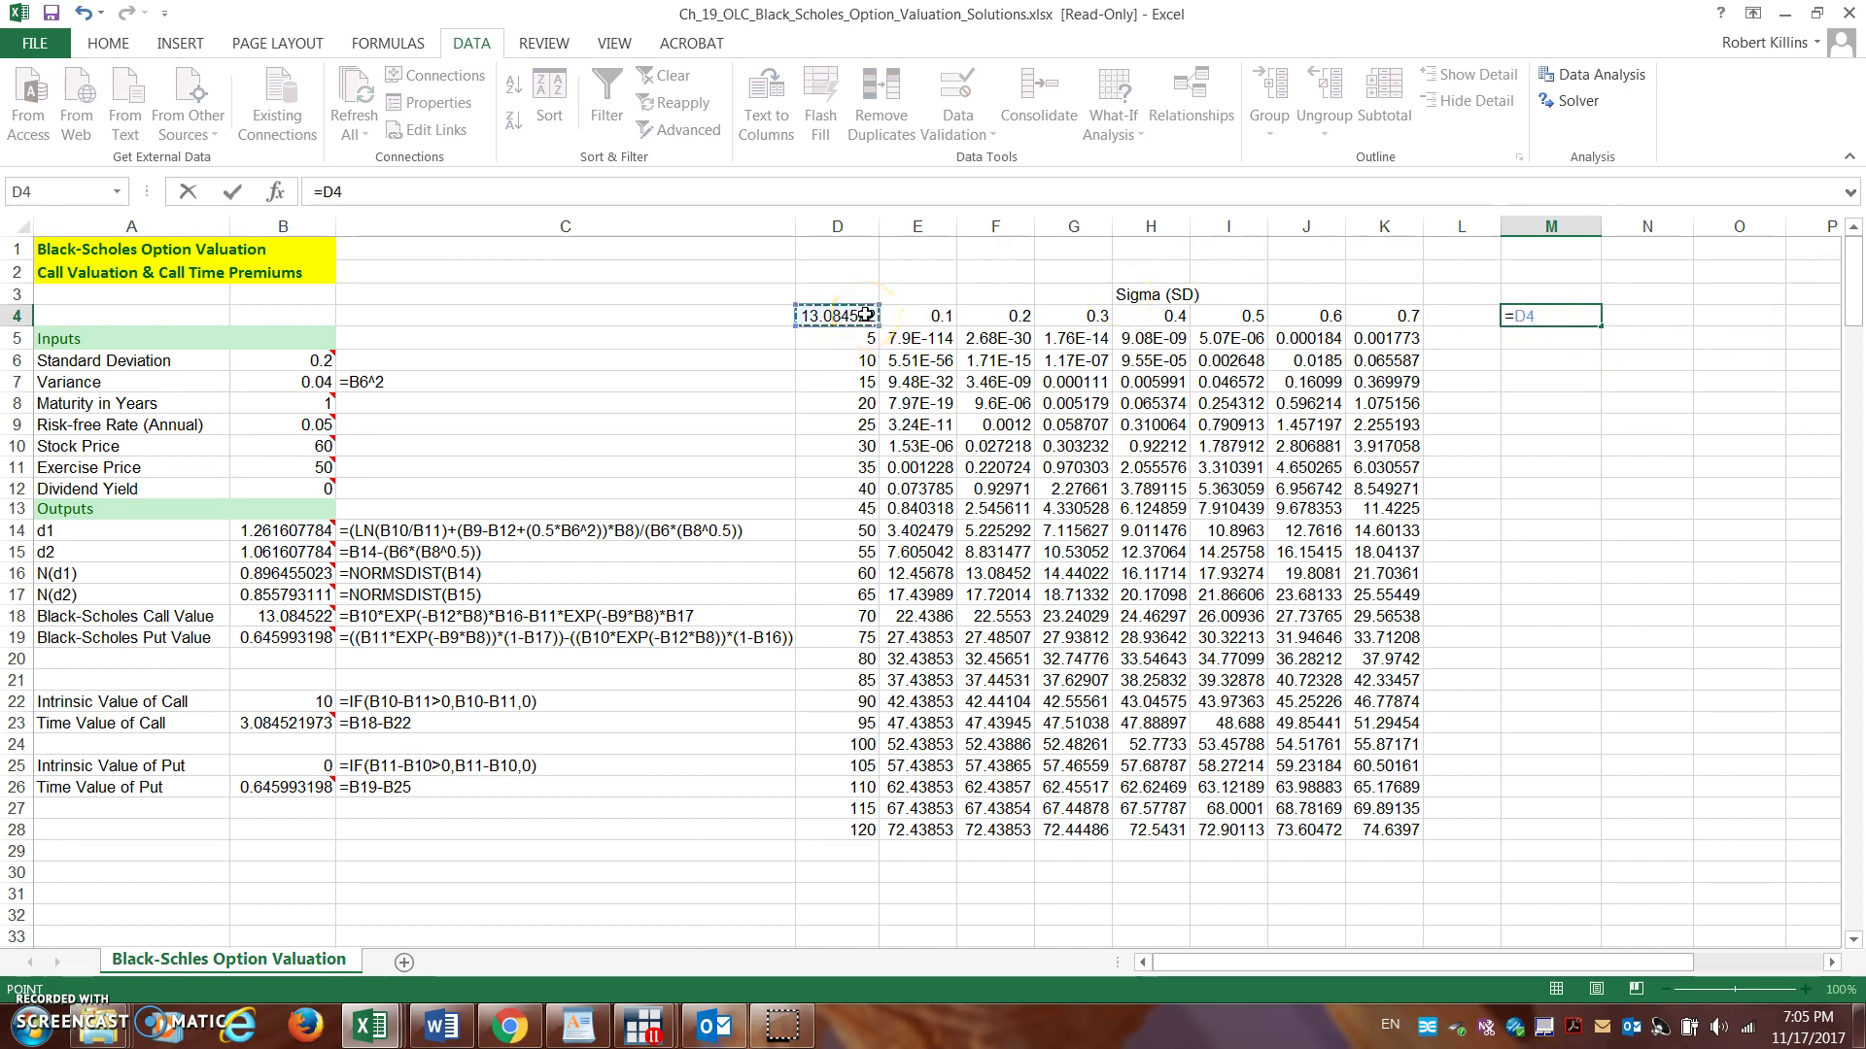
pyautogui.press('Return')
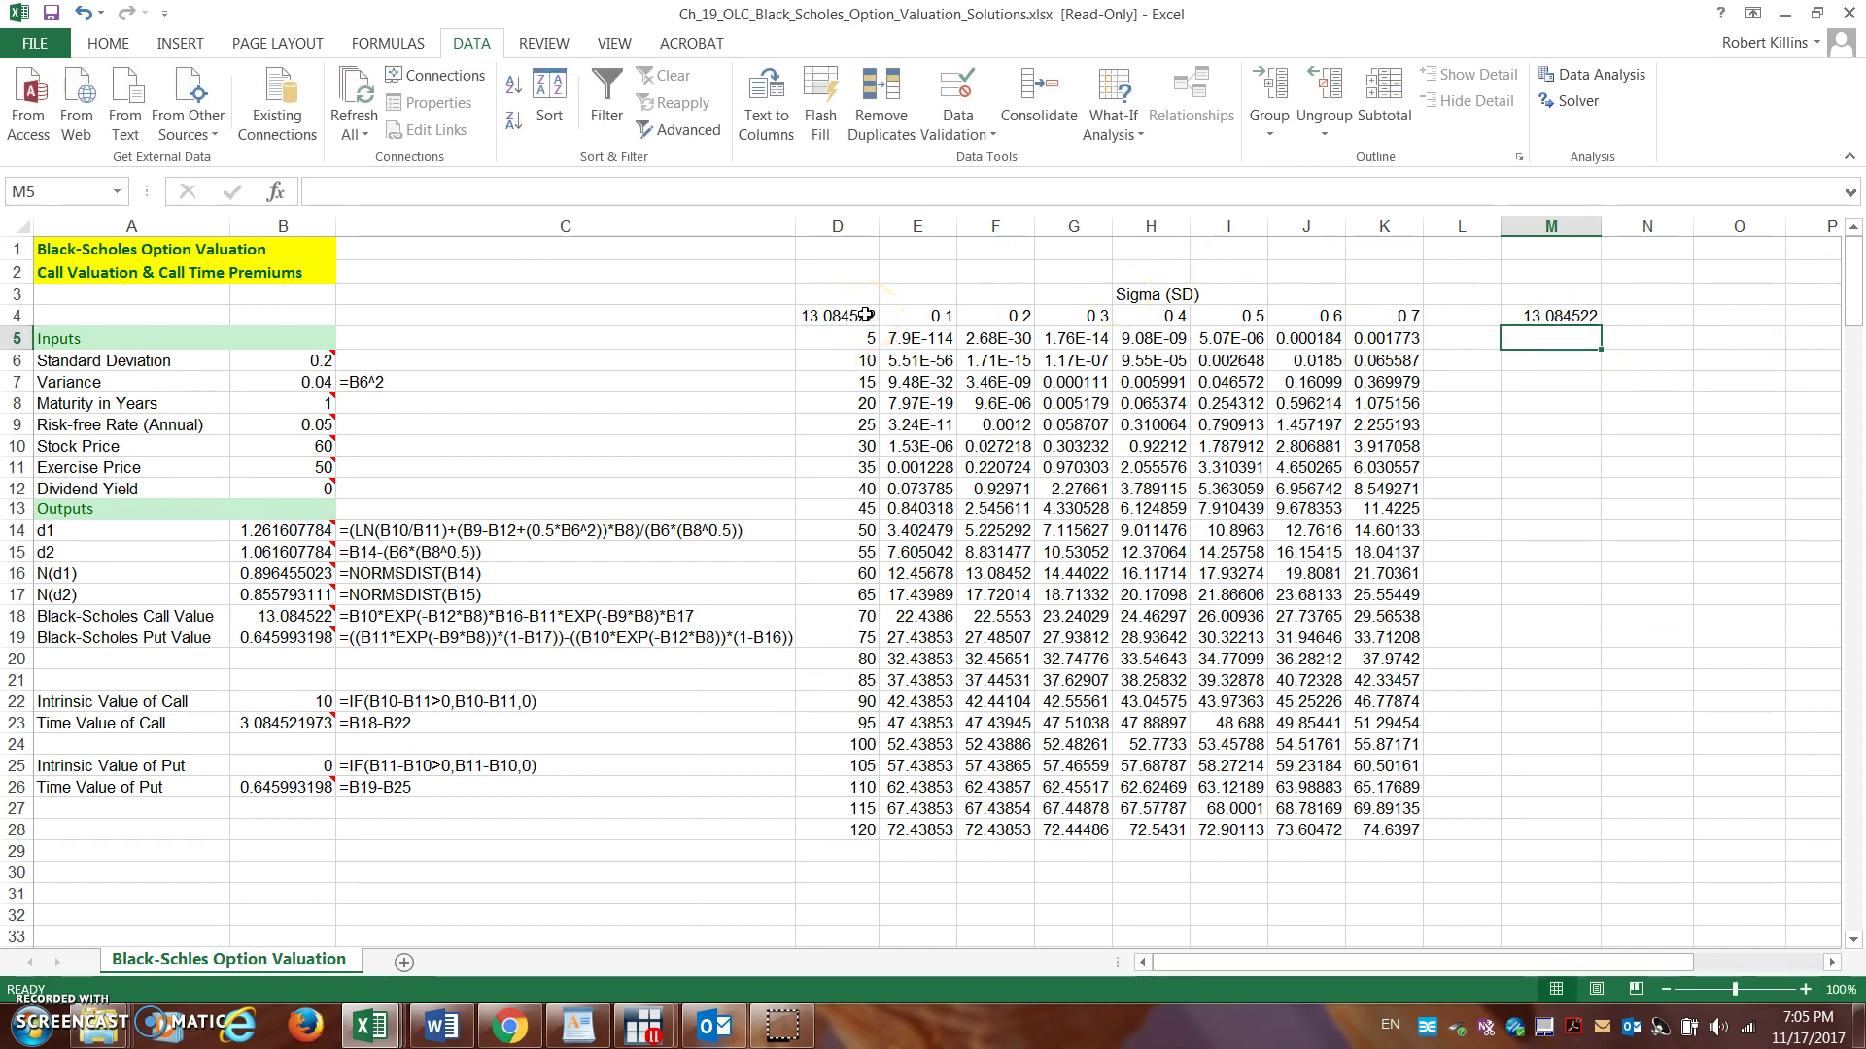
pyautogui.click(1585, 314)
pyautogui.moveTo(1600, 326); pyautogui.dragTo(1349, 381)
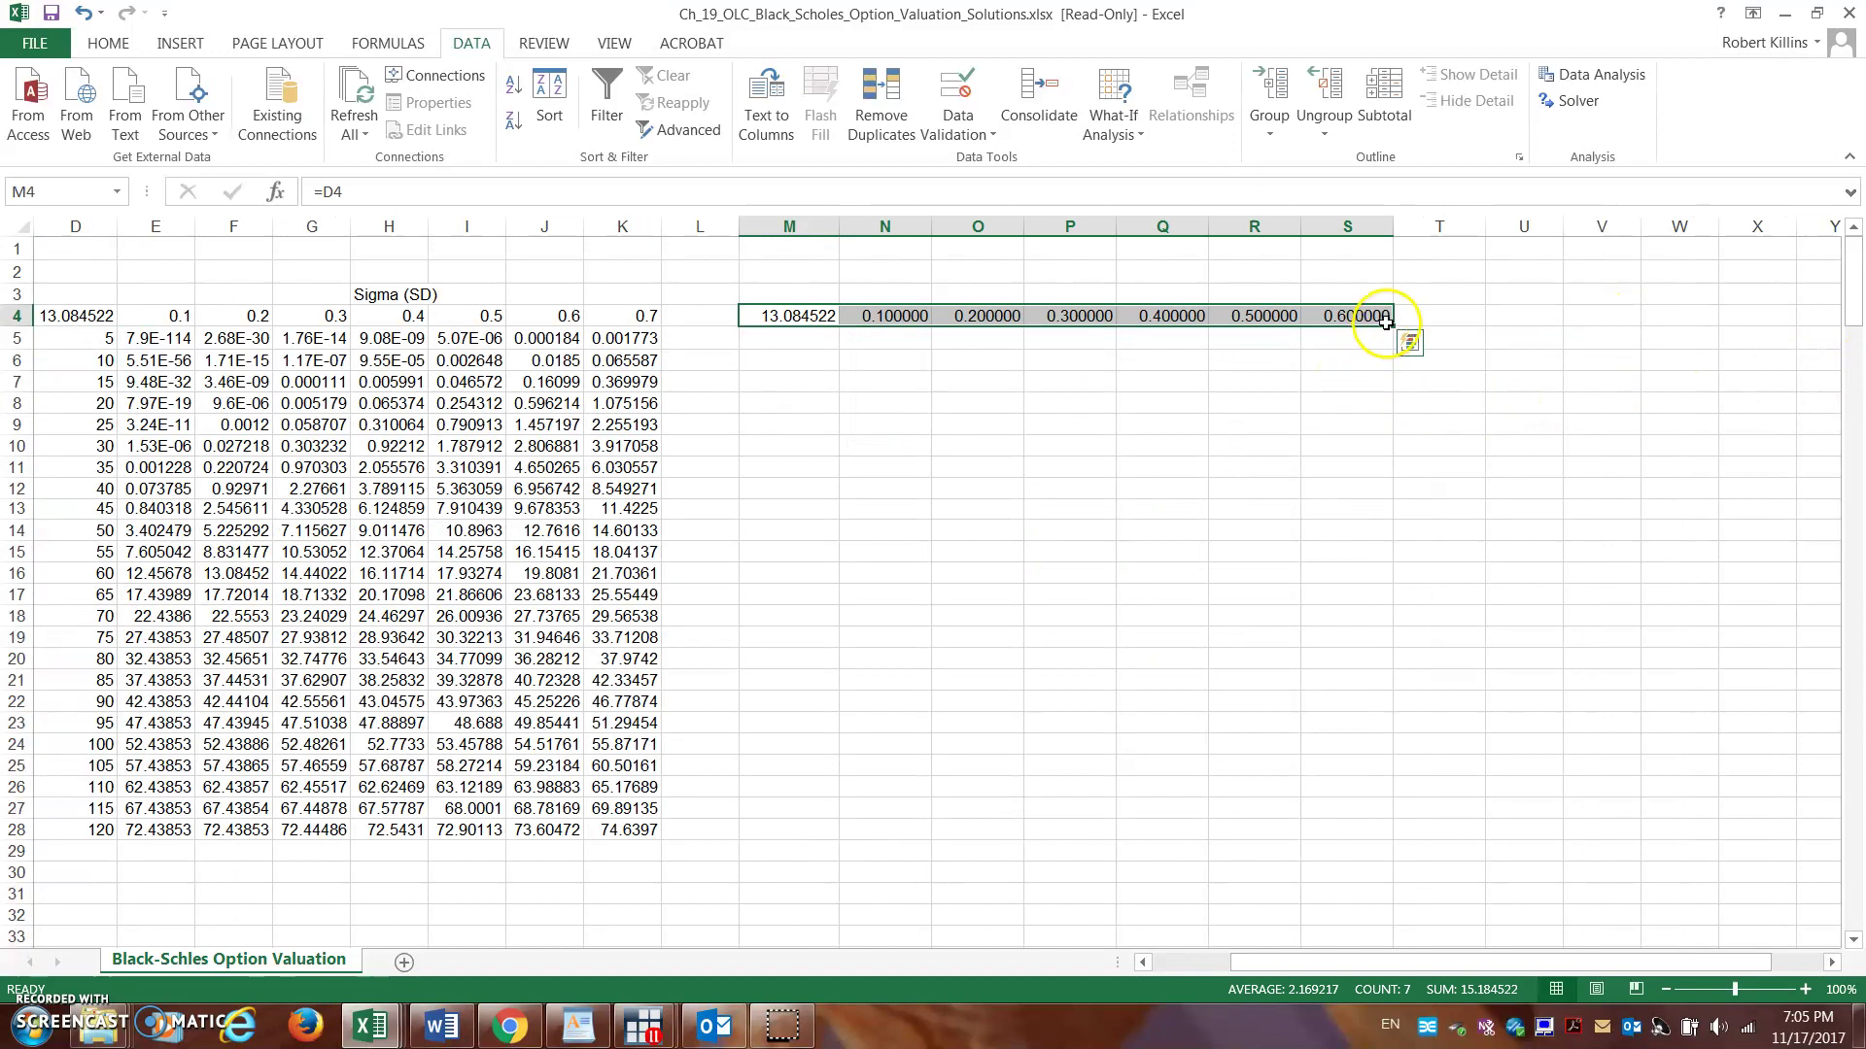
pyautogui.moveTo(1423, 325); pyautogui.dragTo(1510, 841)
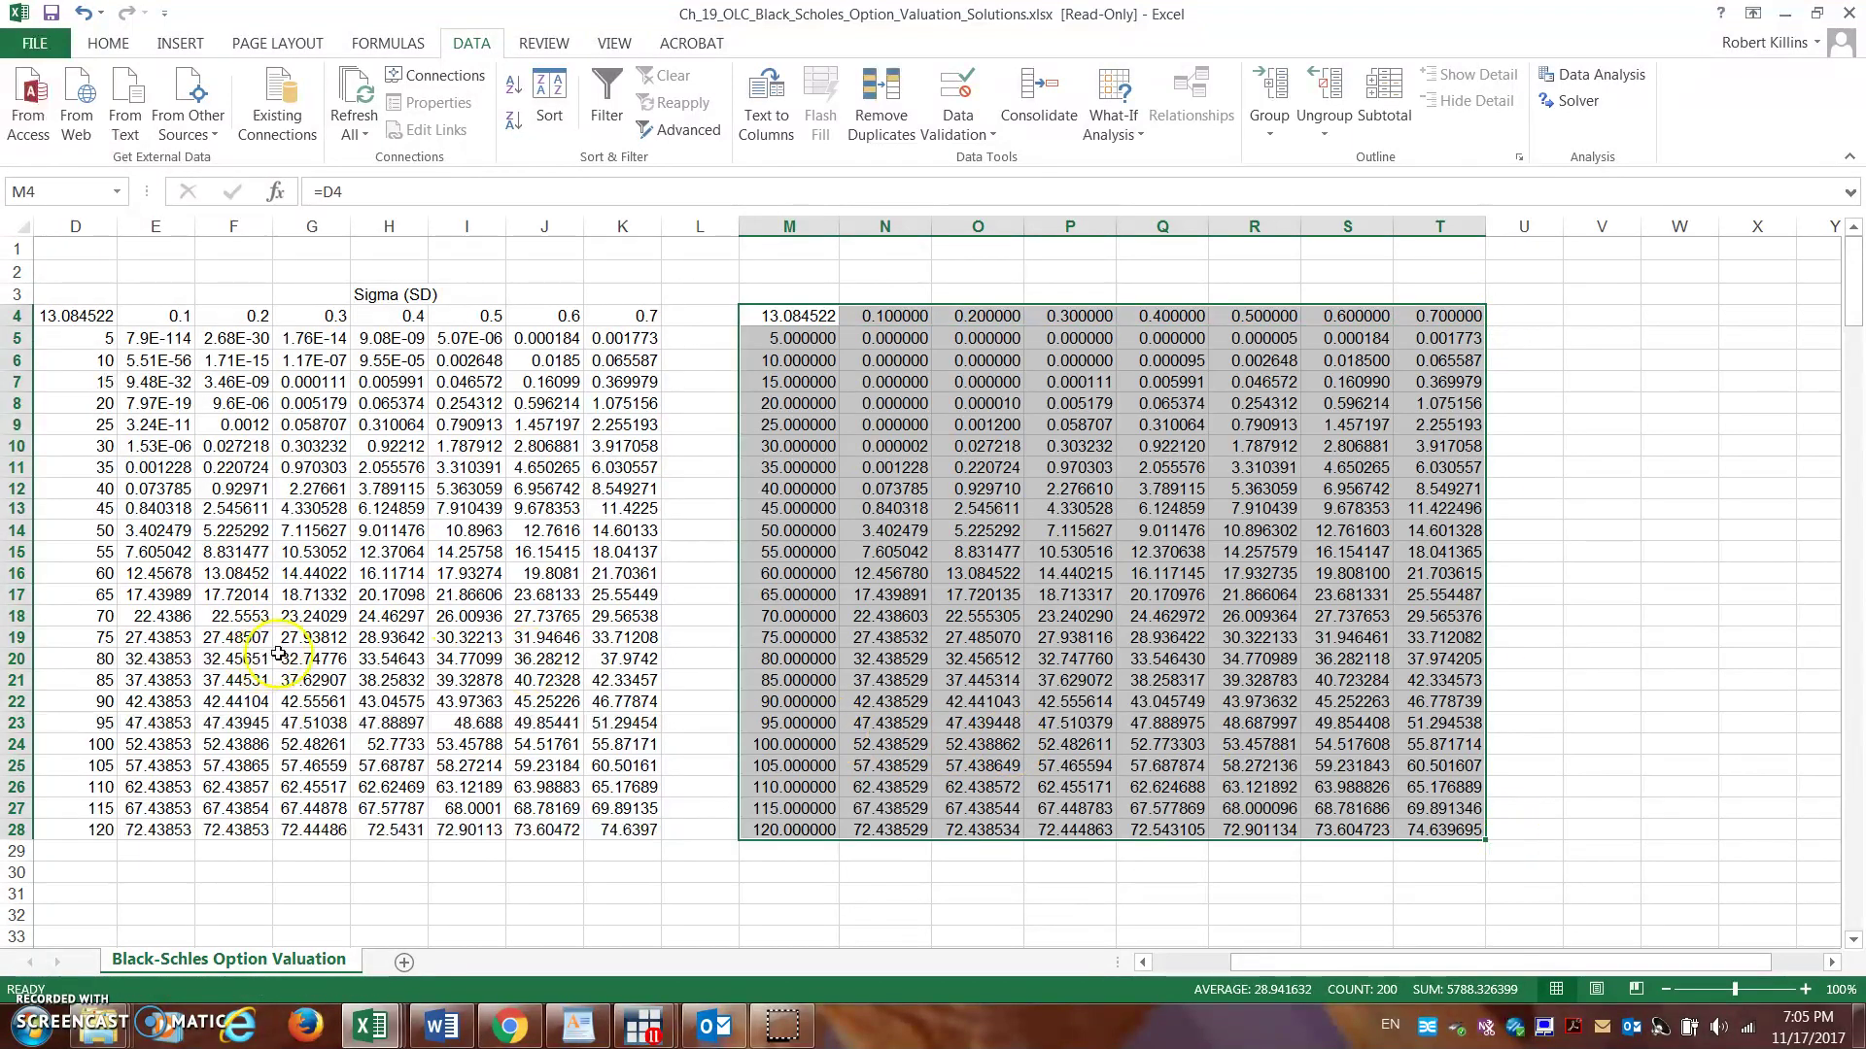
# Clear the corner cell M4 of the linked grid.
pyautogui.moveTo(1237, 962)
pyautogui.mouseDown()
pyautogui.moveTo(1201, 967)
pyautogui.moveTo(1227, 966)
pyautogui.mouseUp()
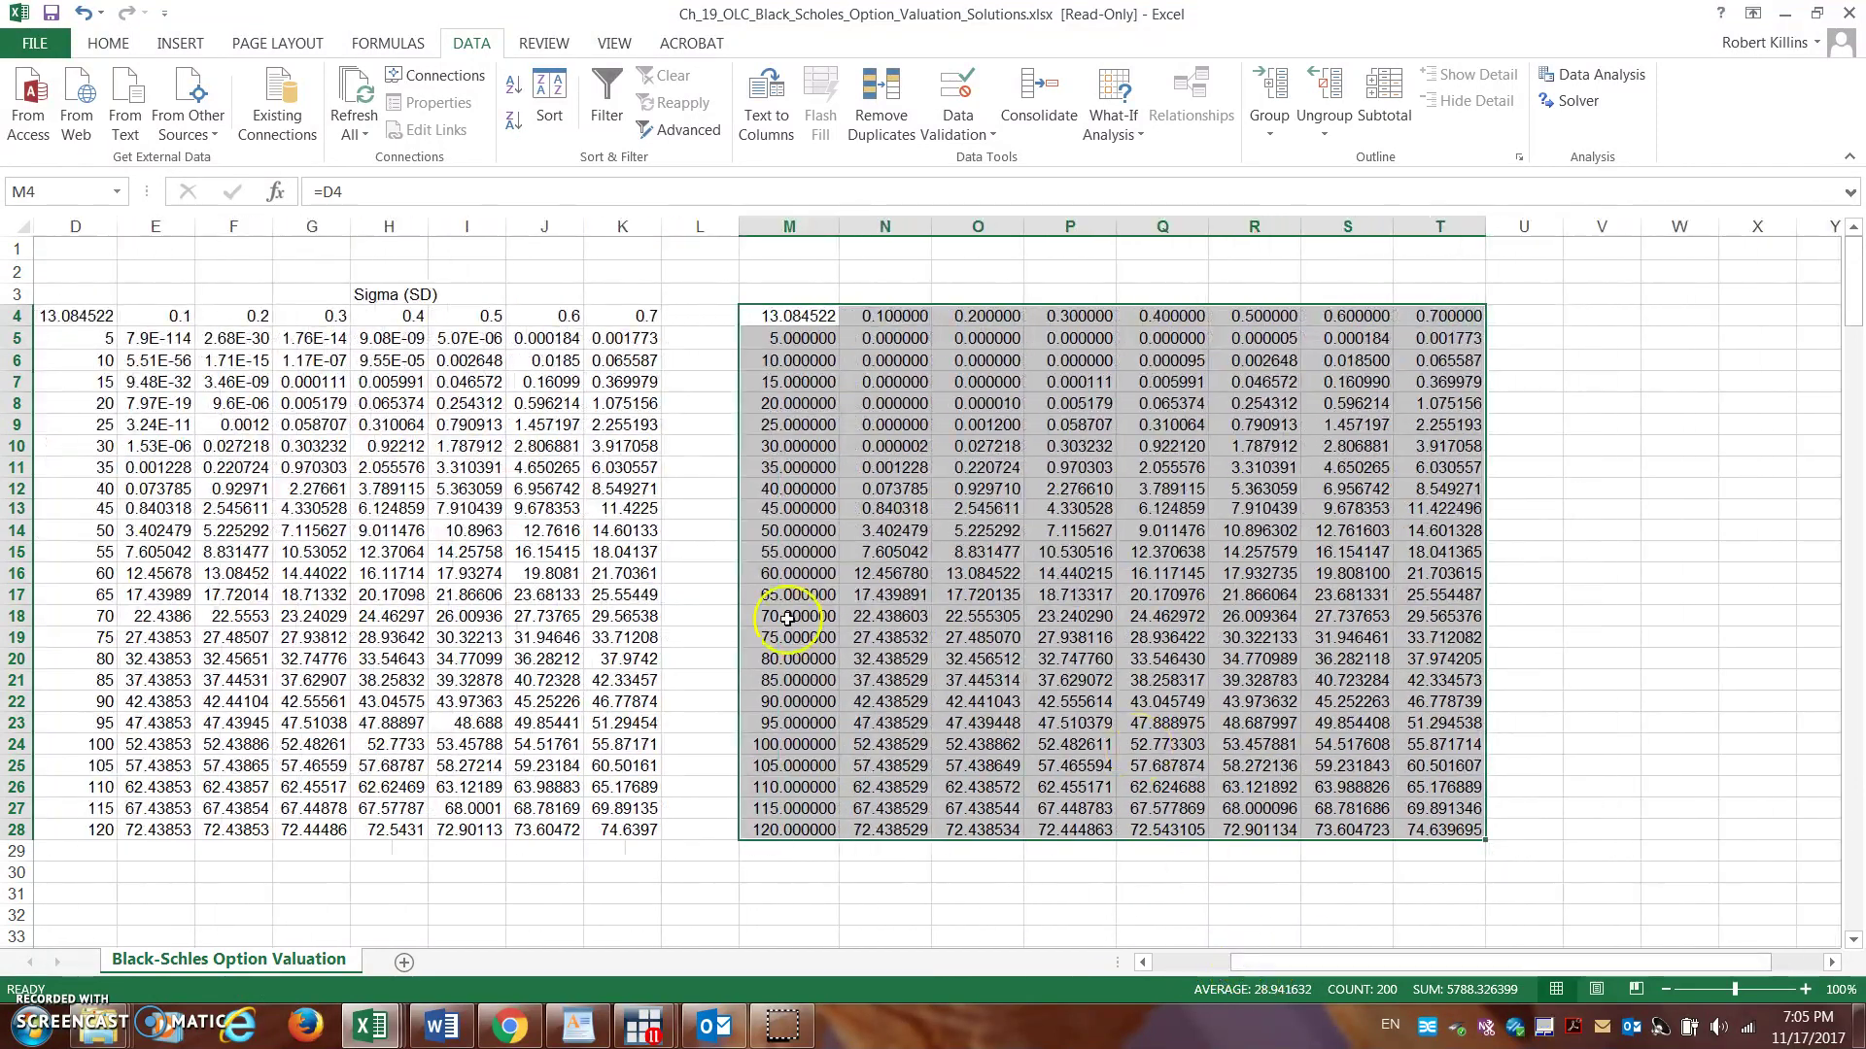
pyautogui.click(758, 318)
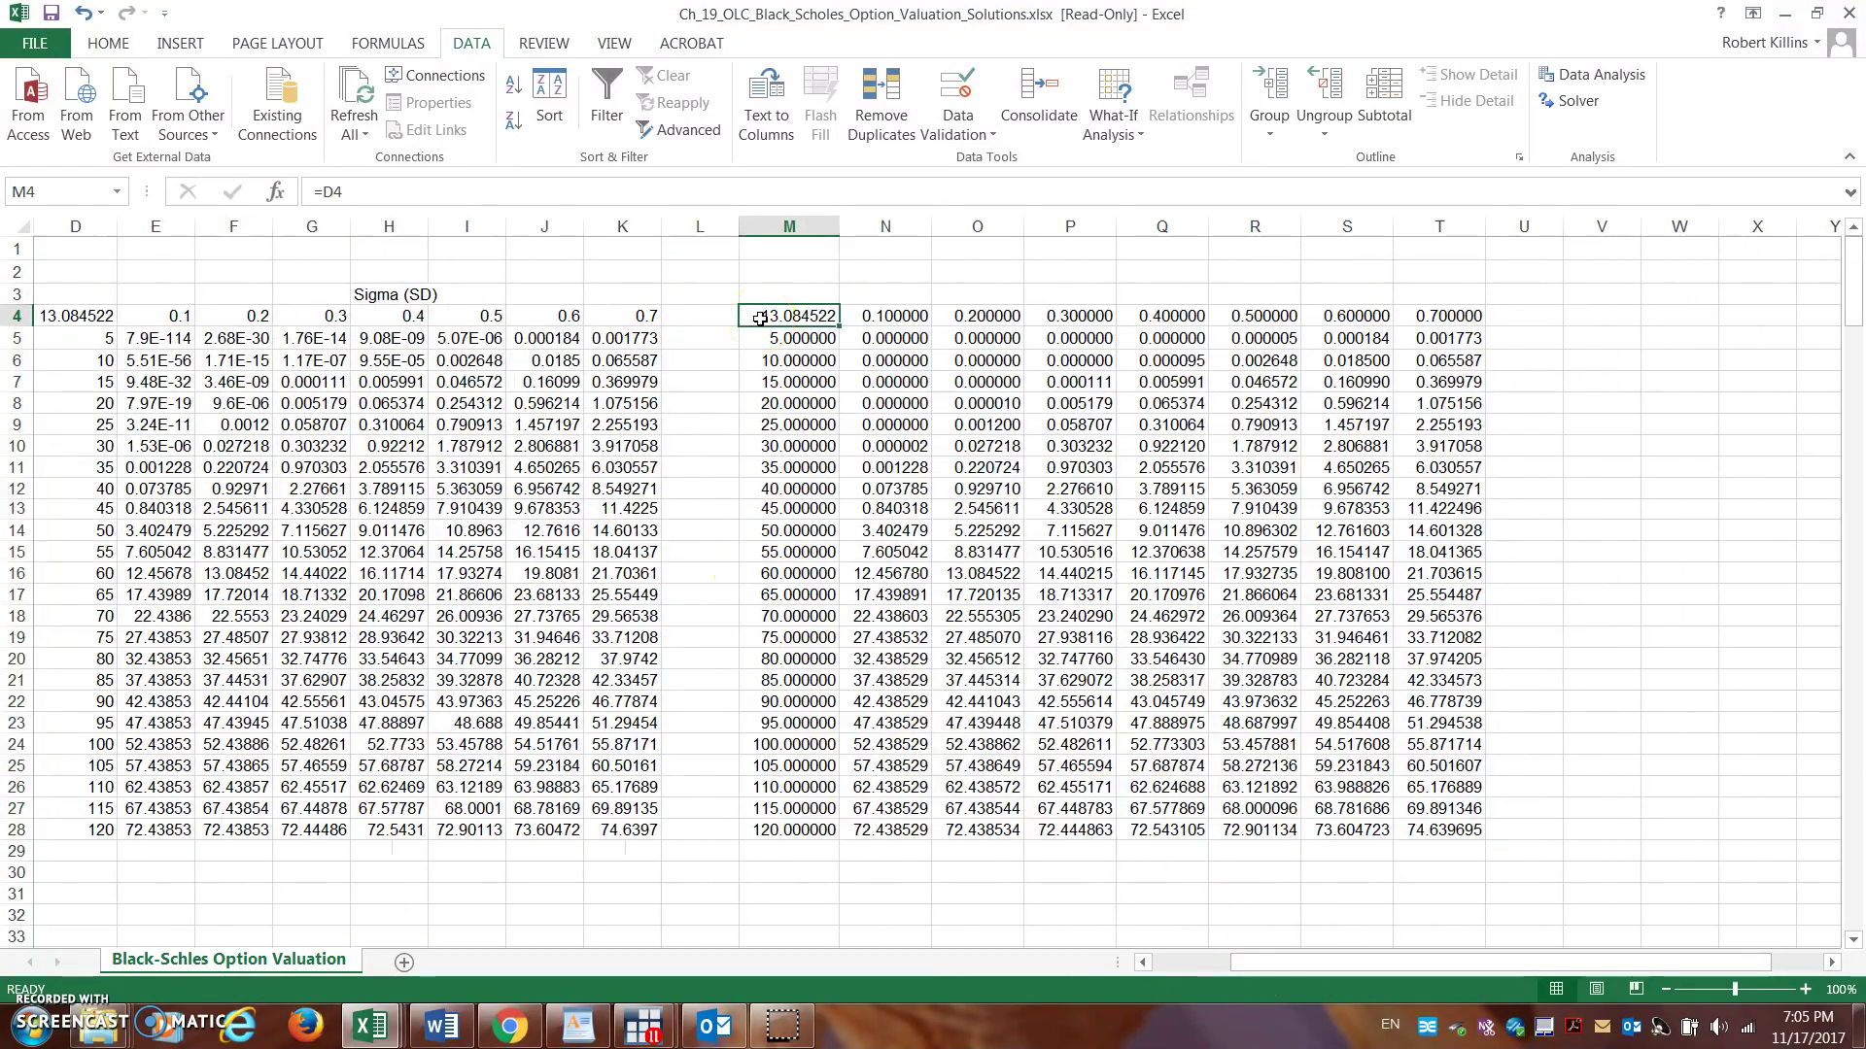
pyautogui.press('Delete')
pyautogui.click(811, 359)
# Insert a scatter chart with smooth lines and markers from the linked grid M4:T28.
pyautogui.moveTo(793, 316); pyautogui.dragTo(1426, 829)
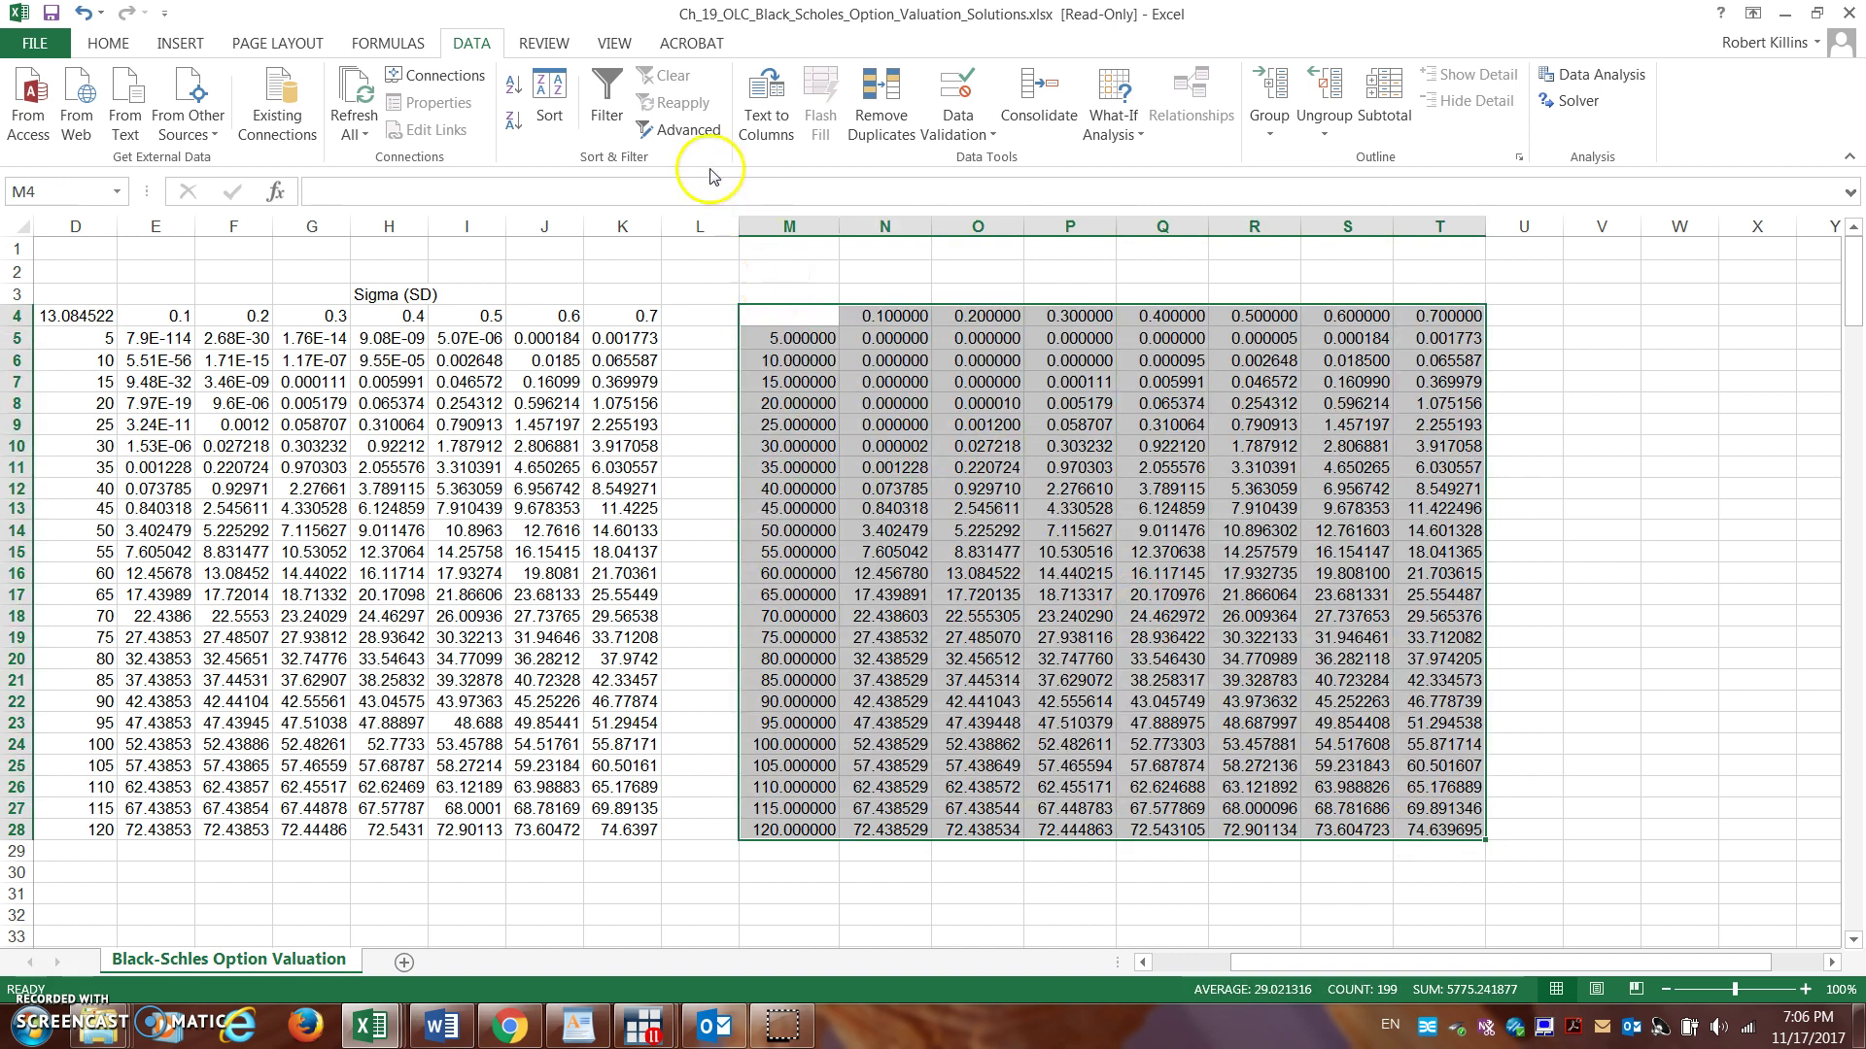
pyautogui.click(181, 43)
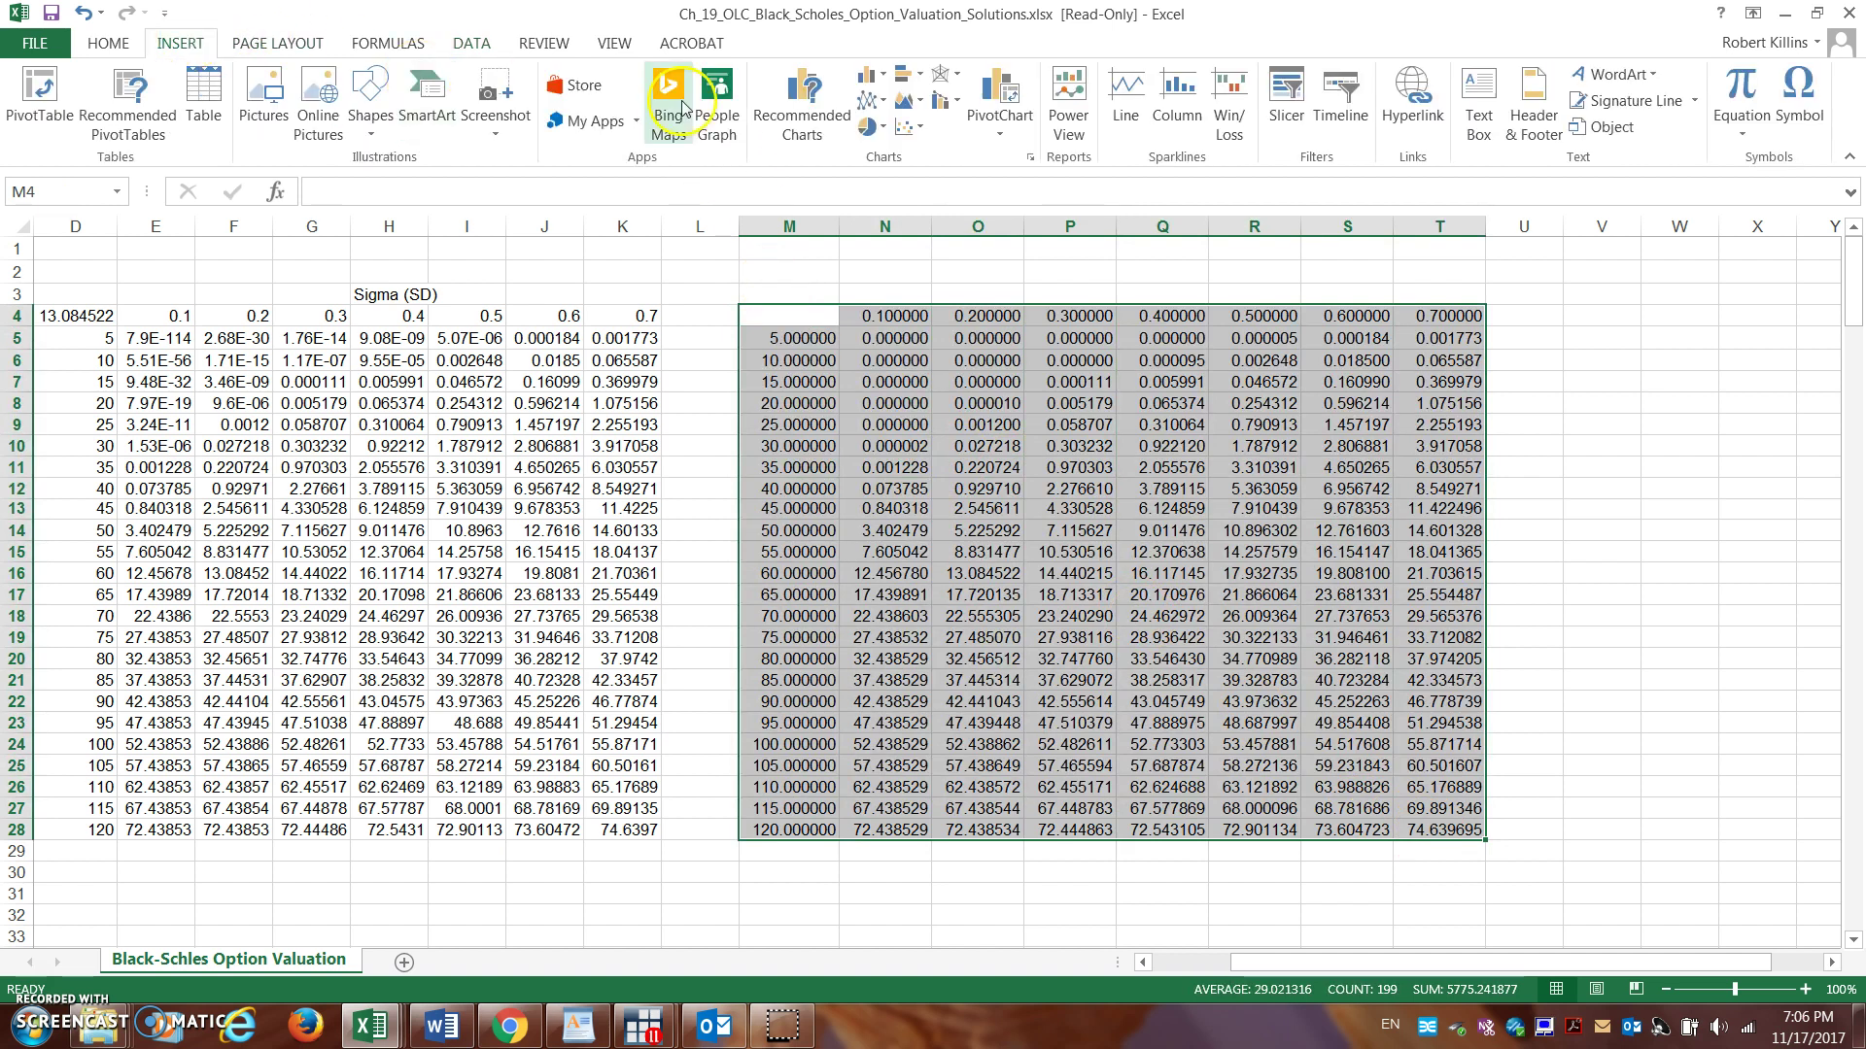
pyautogui.click(903, 131)
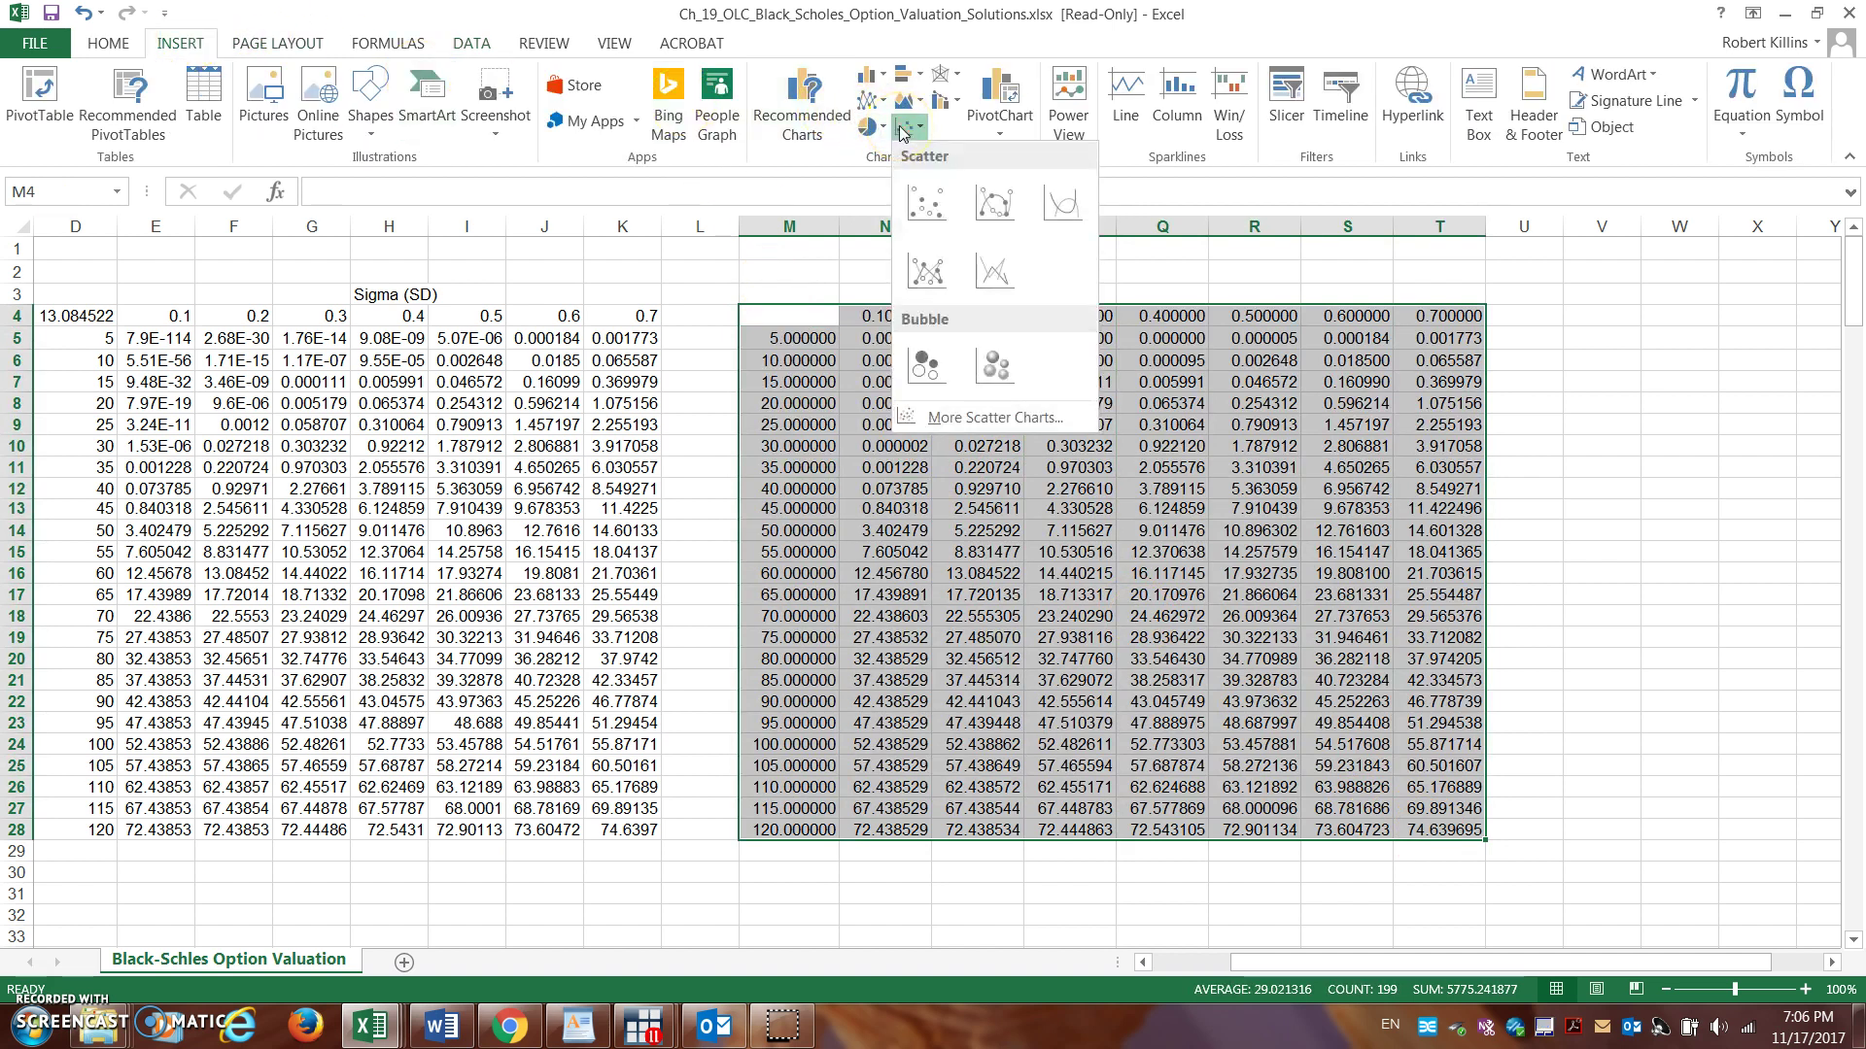
pyautogui.click(994, 208)
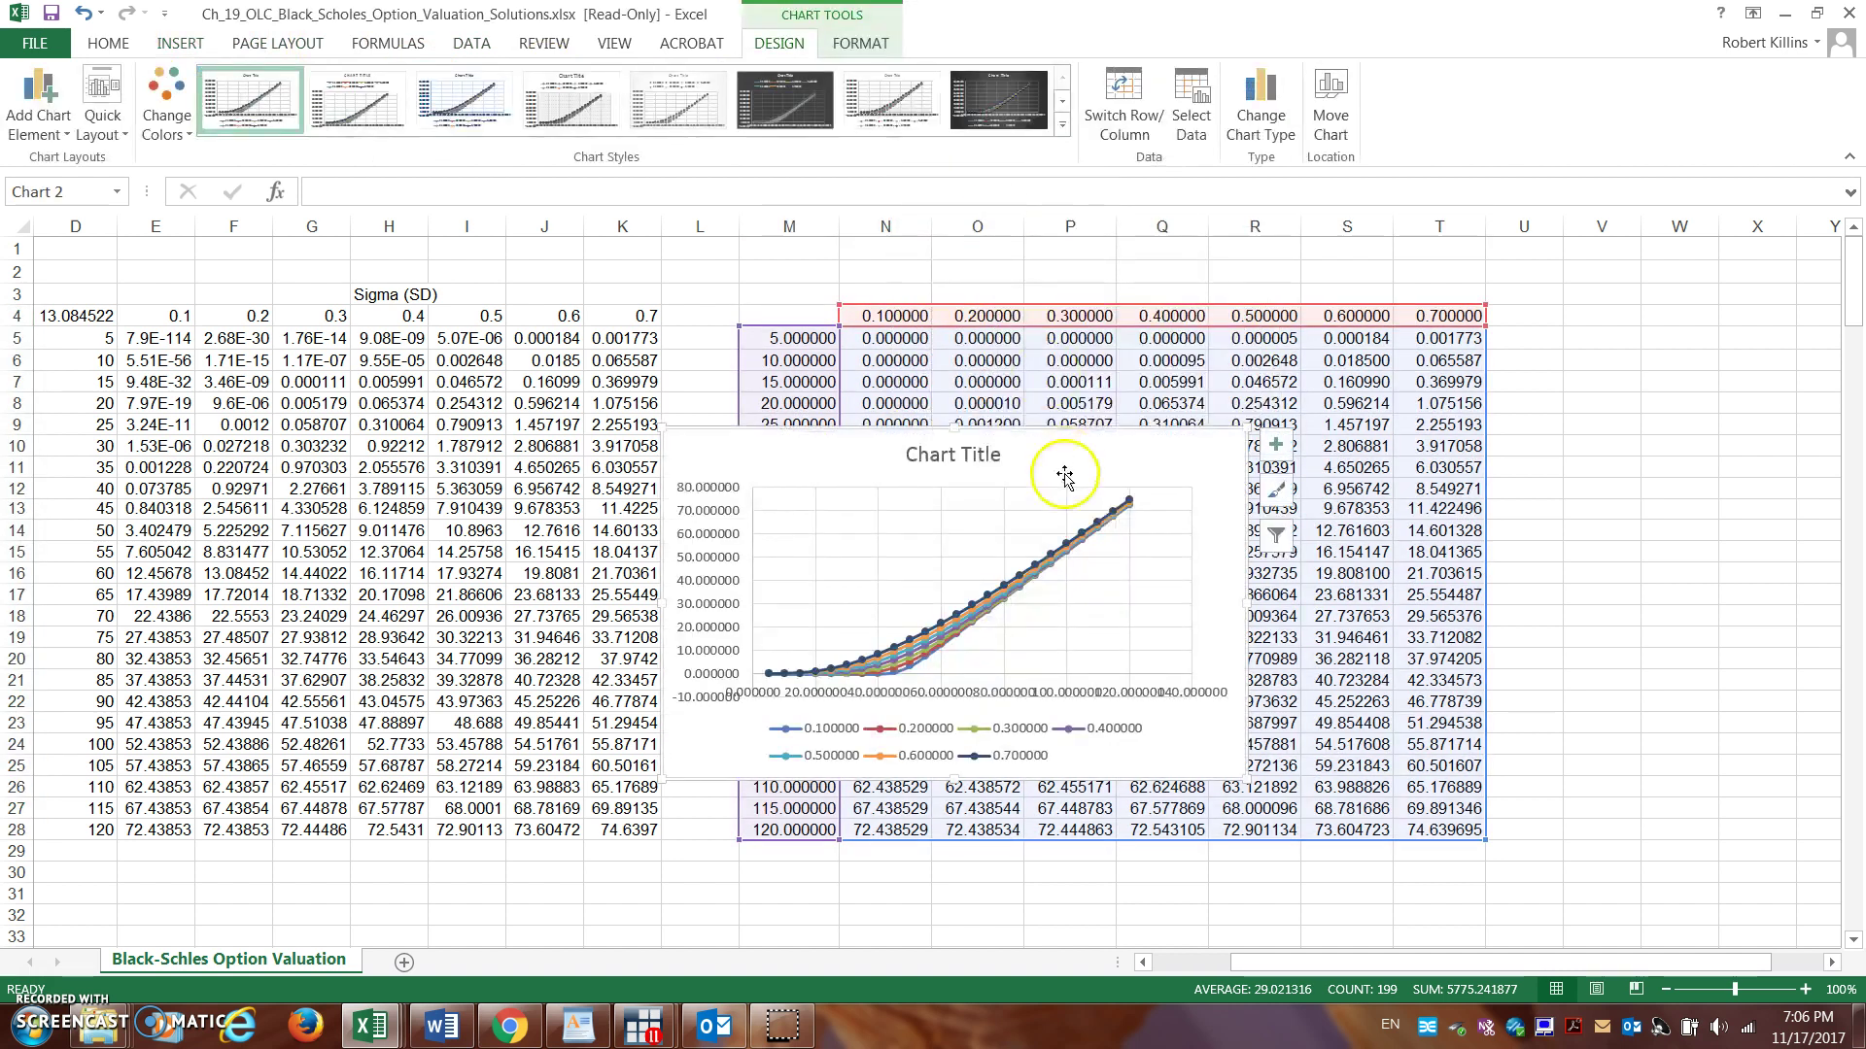
# Undo the accidental shift of the plot area and the chart insertion.
pyautogui.moveTo(1088, 495)
pyautogui.mouseDown()
pyautogui.moveTo(1106, 523)
pyautogui.moveTo(1075, 475)
pyautogui.mouseUp()
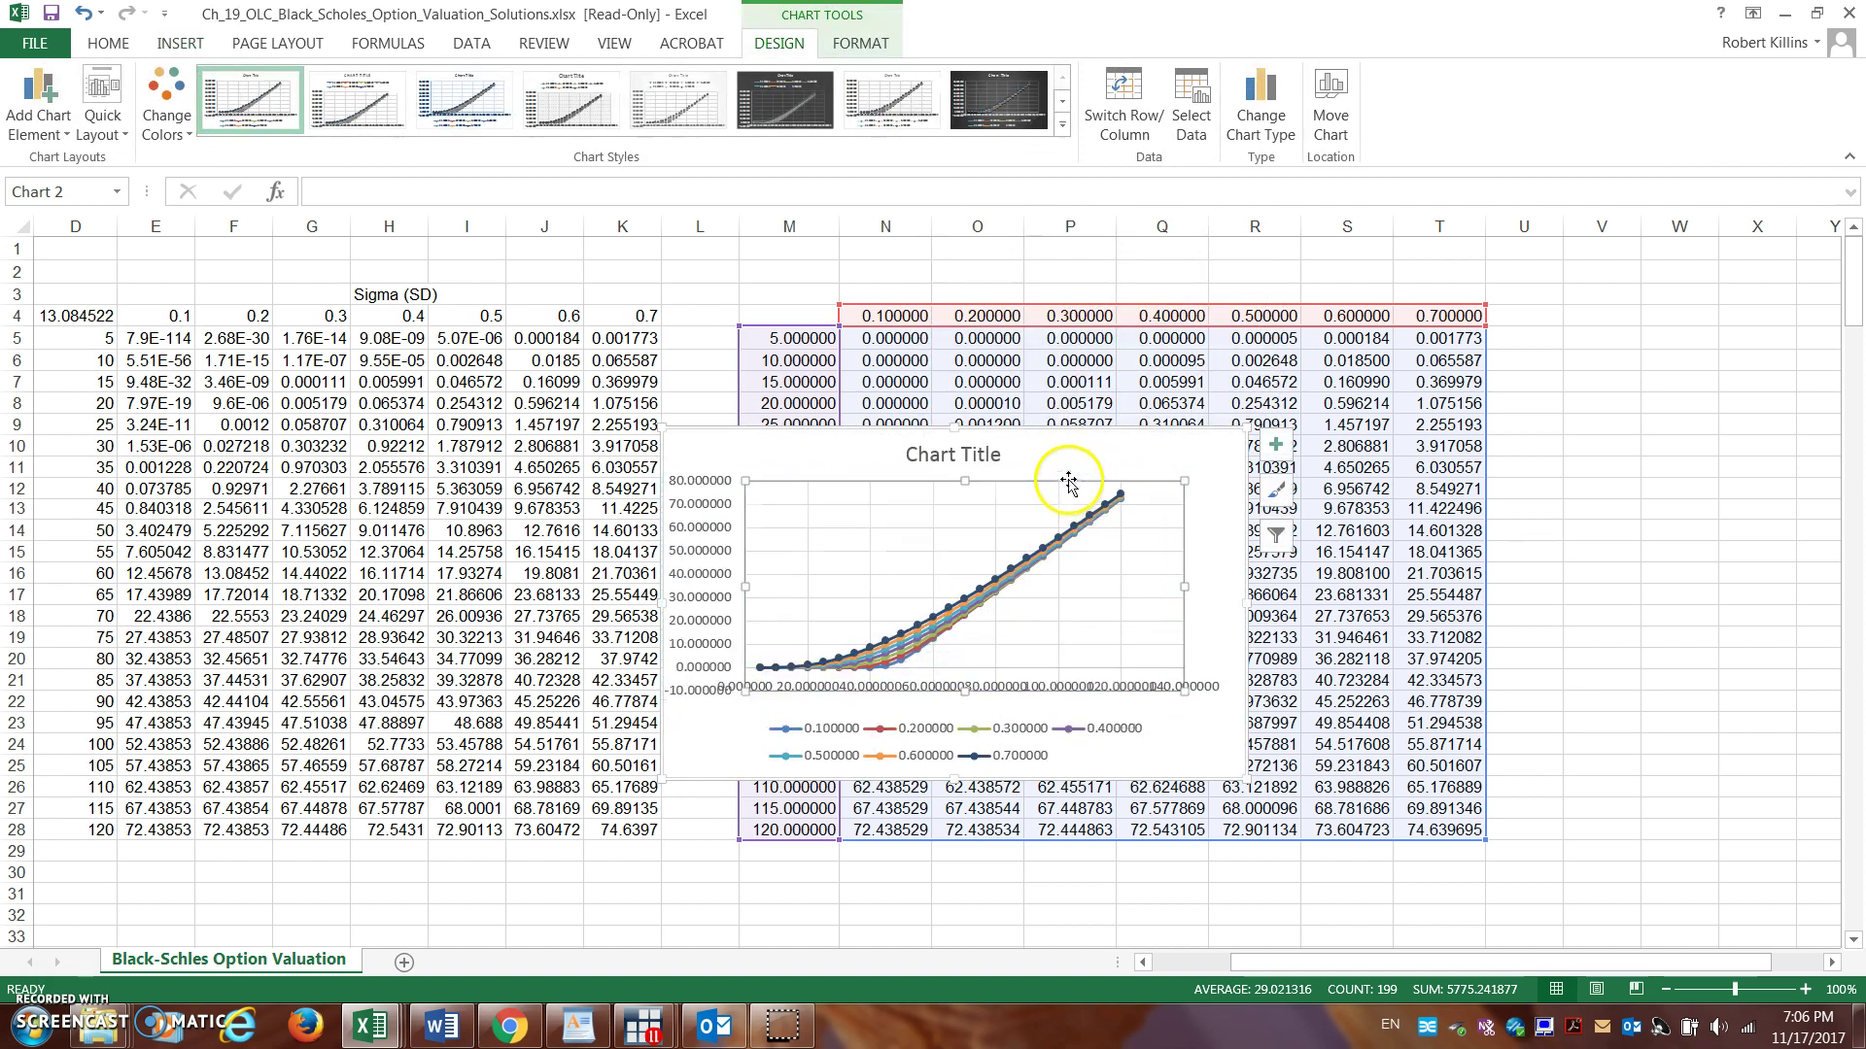
pyautogui.click(85, 14)
pyautogui.click(85, 14)
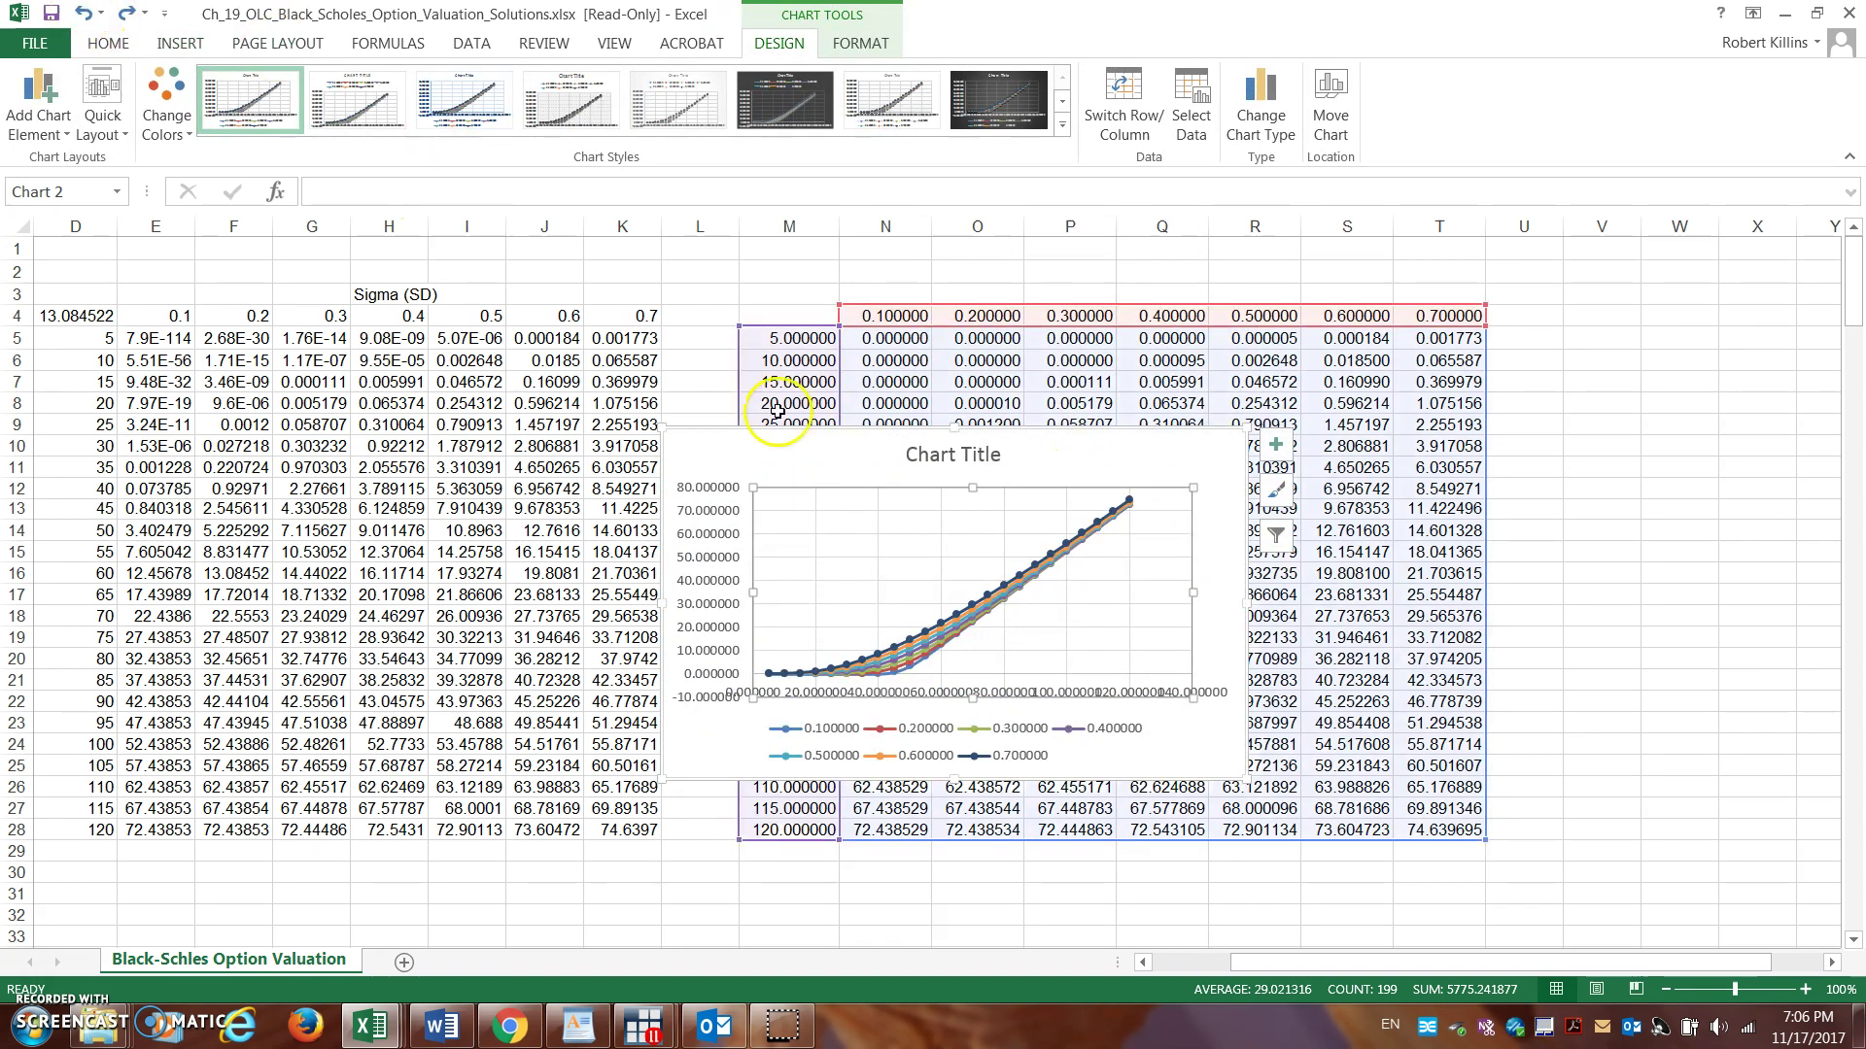
pyautogui.click(83, 13)
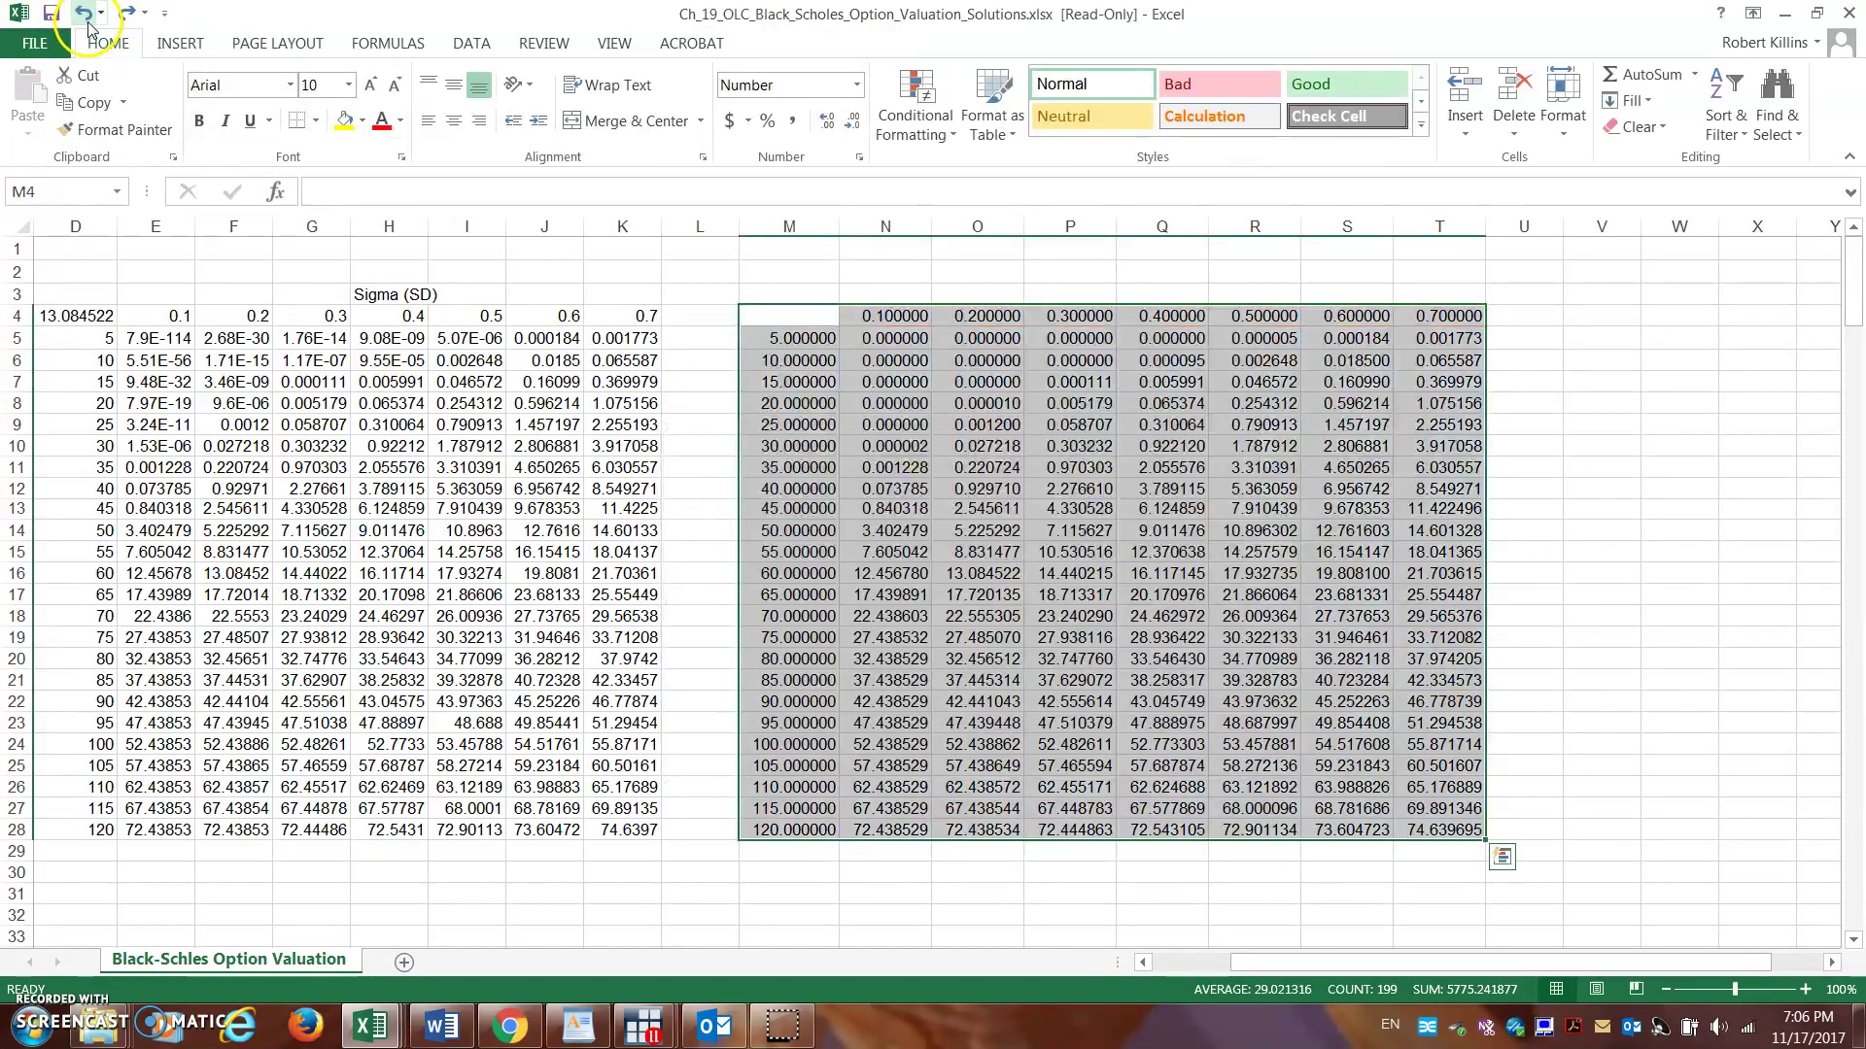
pyautogui.rightClick(1028, 426)
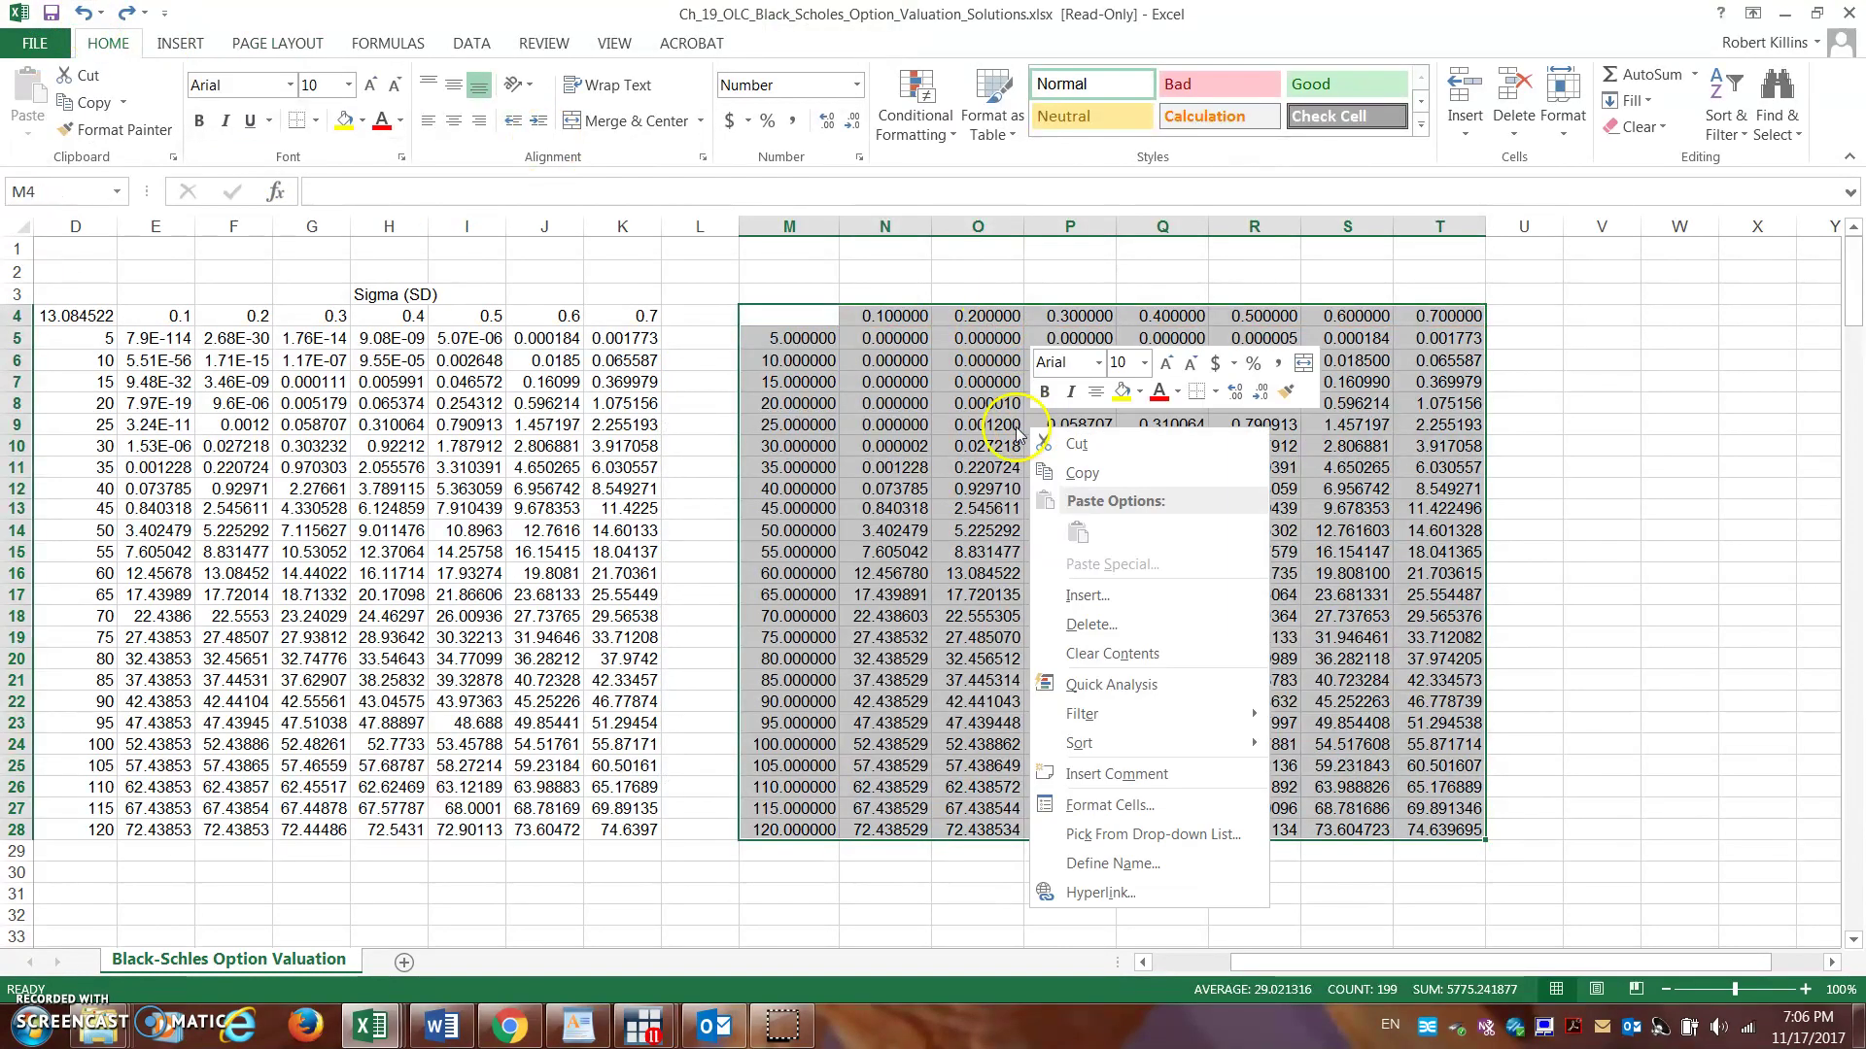
pyautogui.press('Escape')
# Plot the selected range M4:T28 again as a scatter chart with smooth lines and markers.
pyautogui.click(180, 43)
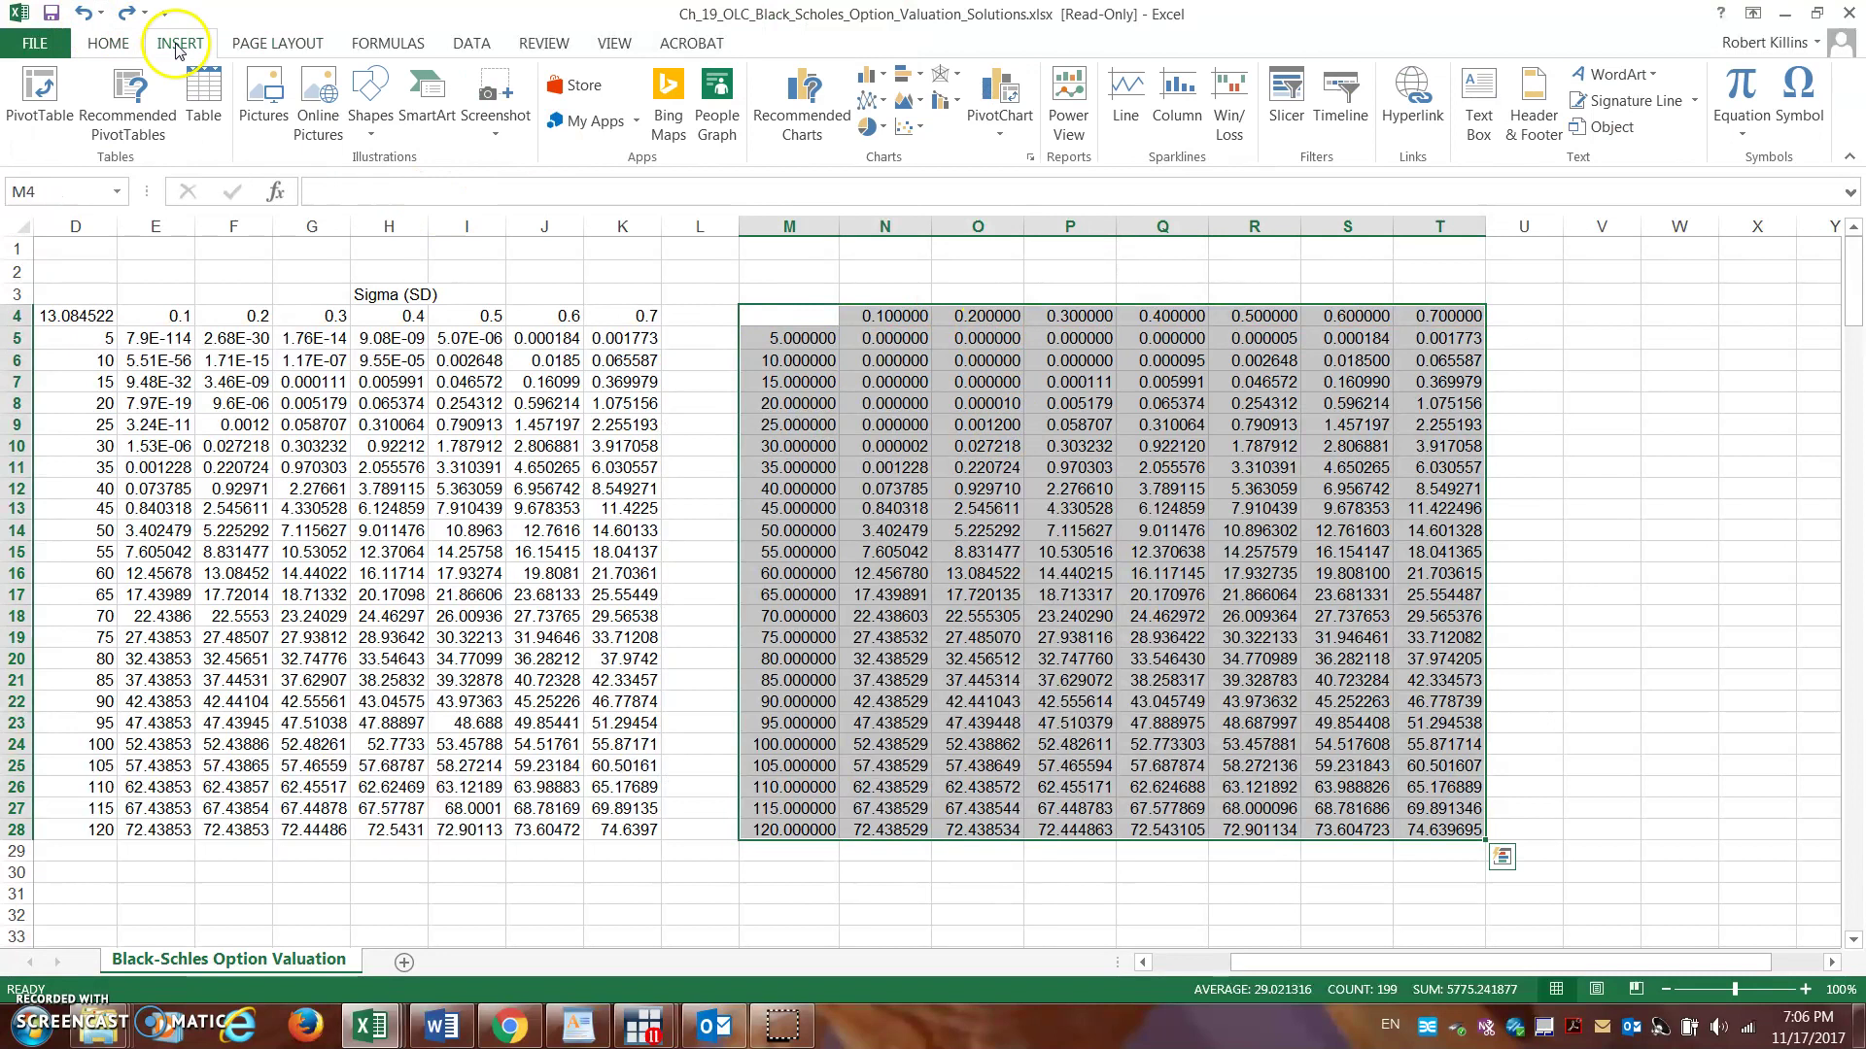
pyautogui.click(905, 126)
pyautogui.click(989, 204)
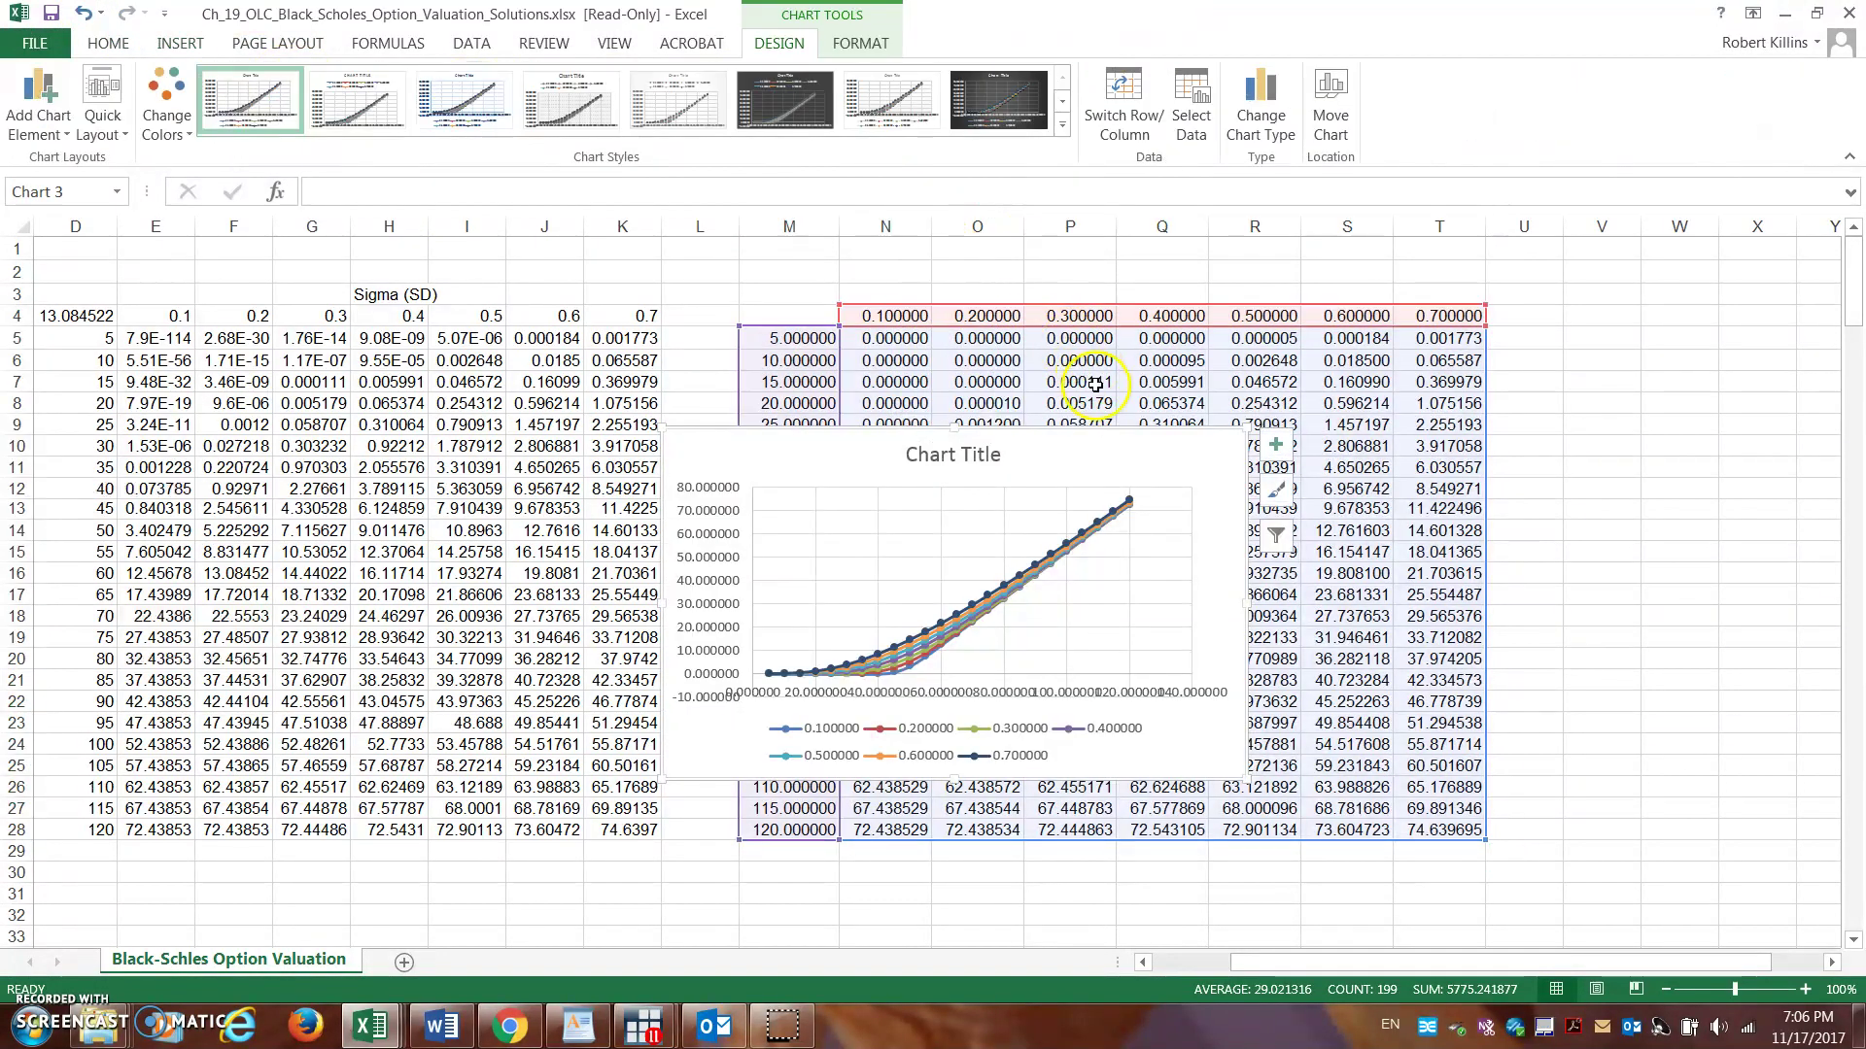
# Move and enlarge the scatter chart until it covers the linked grid, spanning about columns L to V and rows 3 to 29.
pyautogui.moveTo(1123, 445); pyautogui.dragTo(1235, 415)
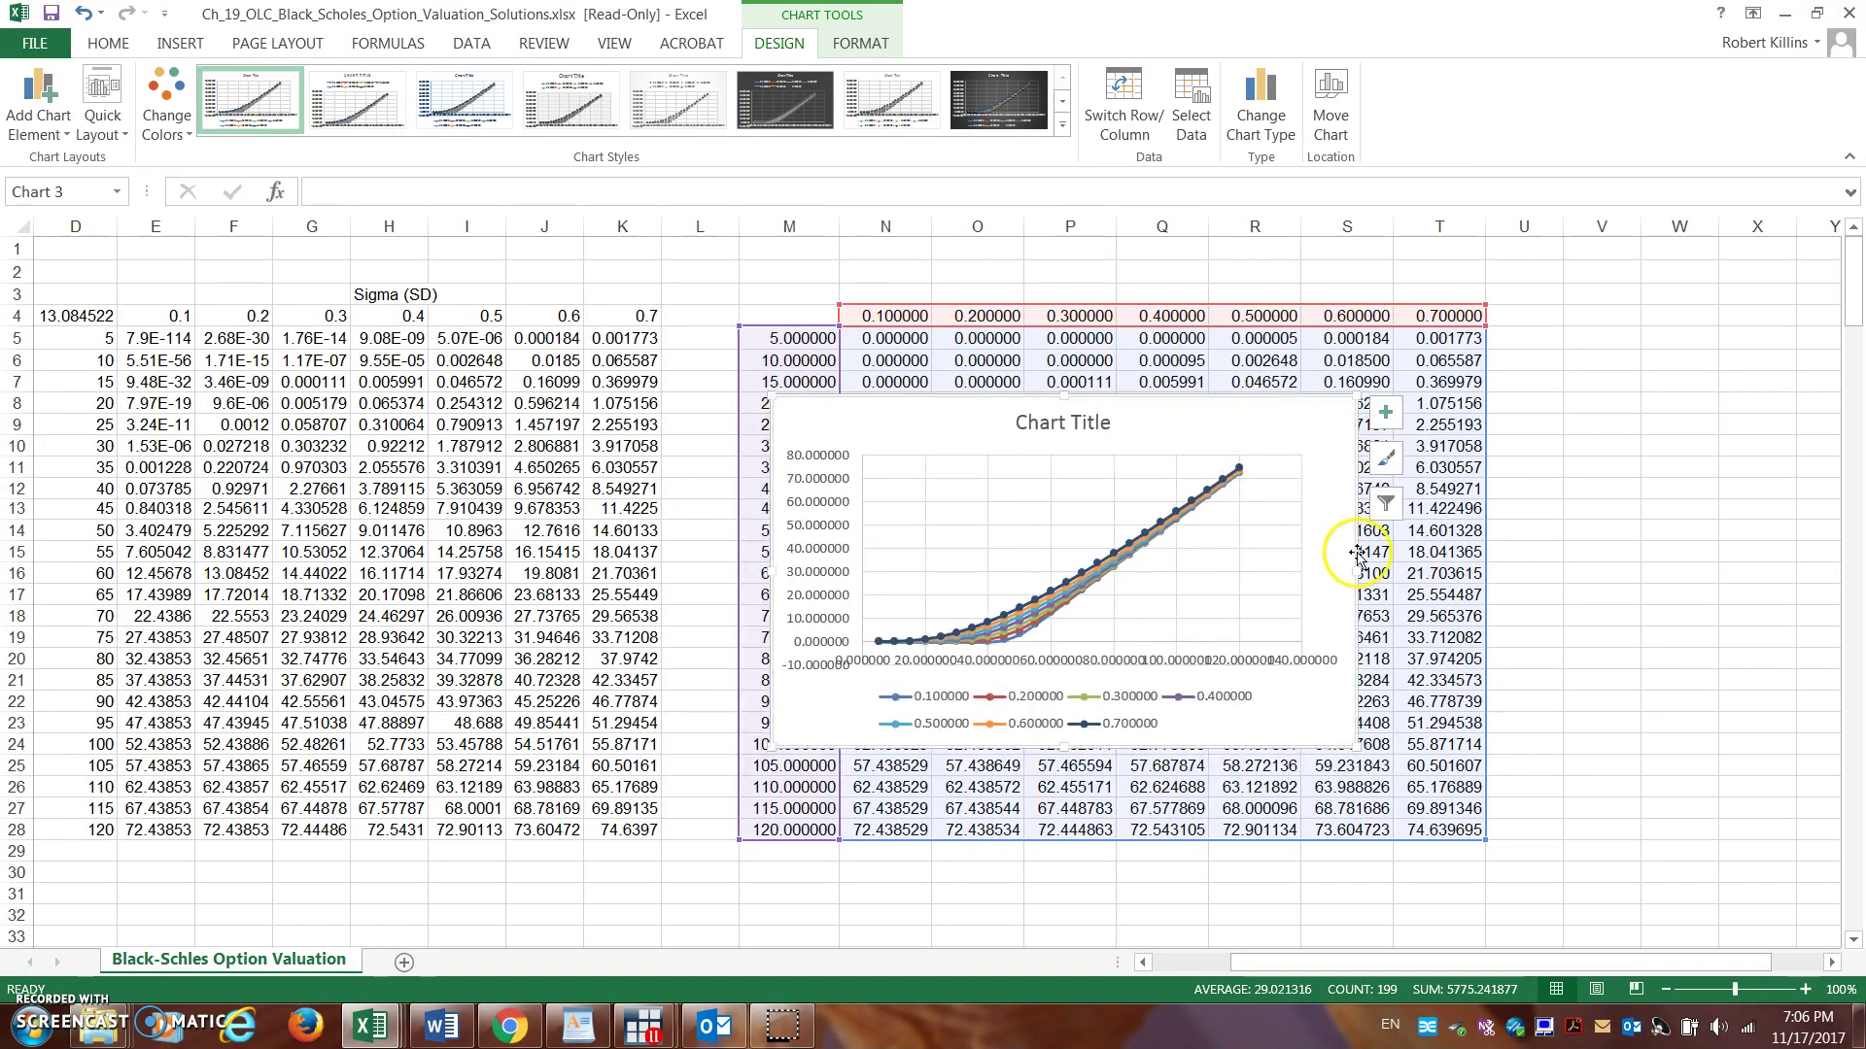
pyautogui.moveTo(1355, 749); pyautogui.dragTo(1635, 854)
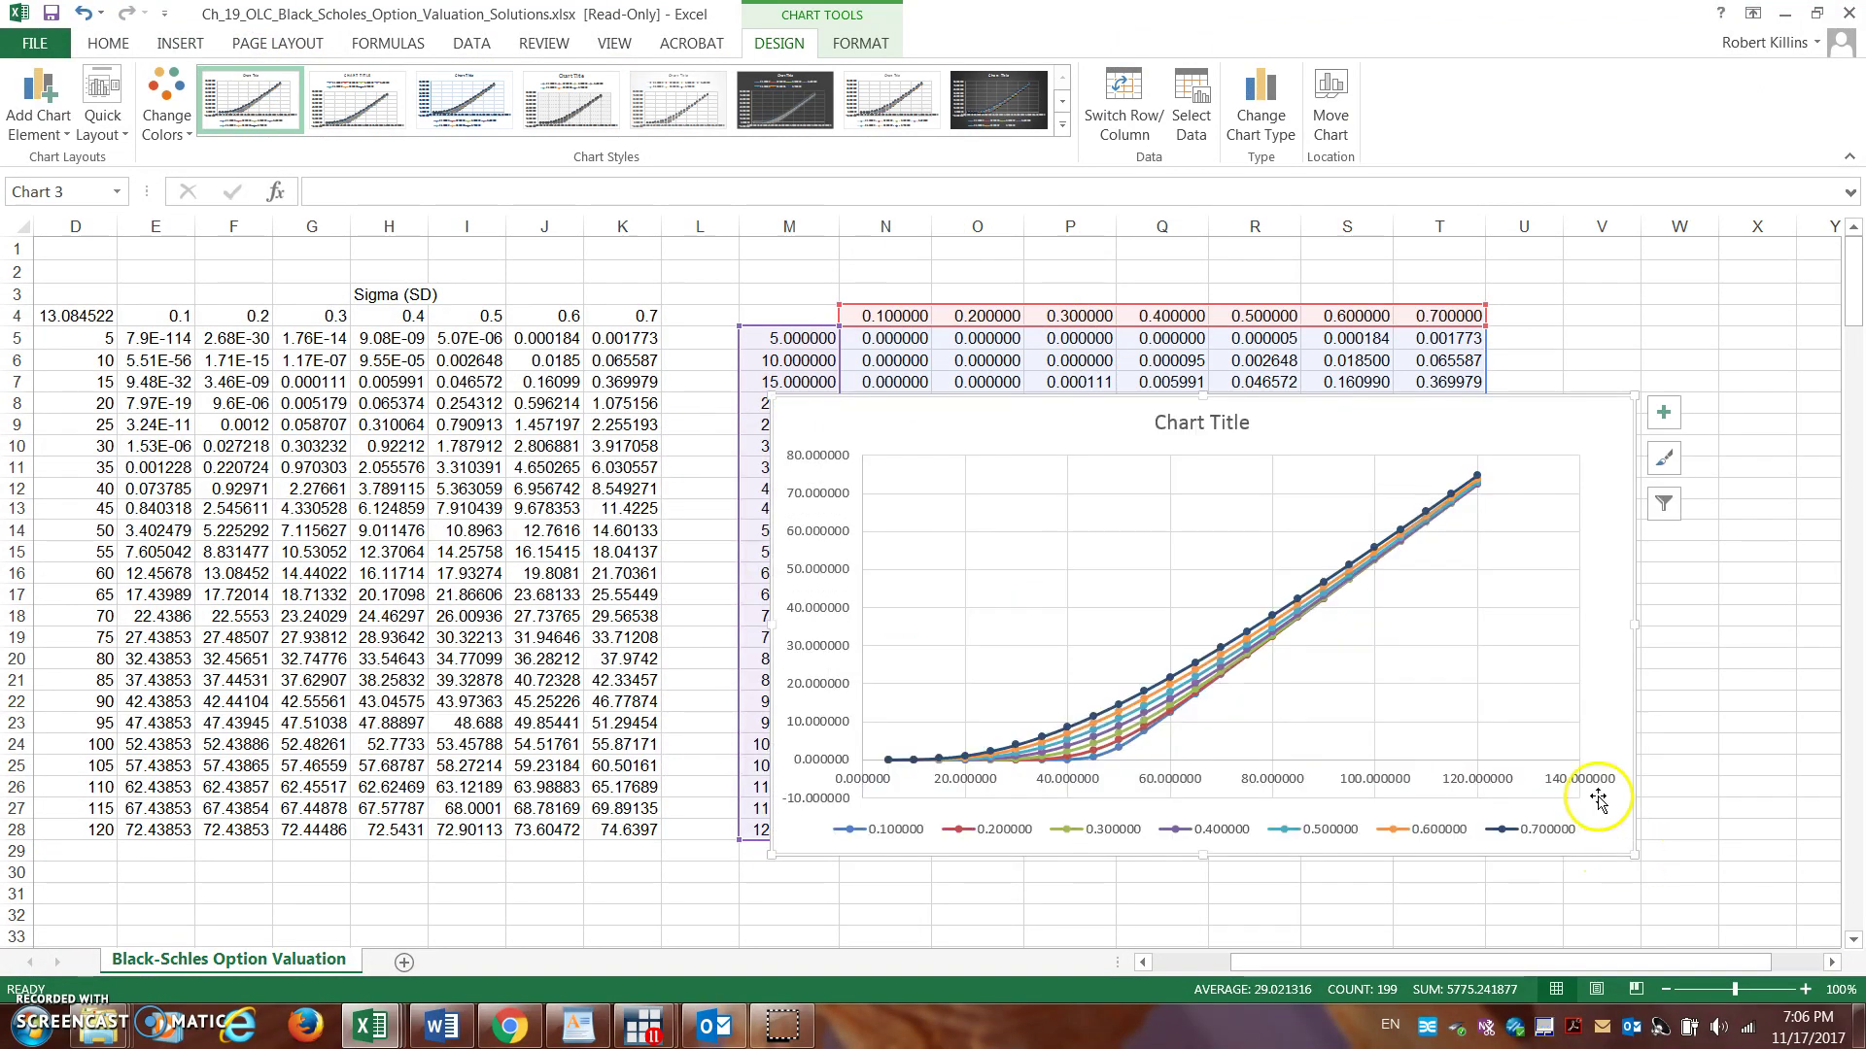
pyautogui.moveTo(1203, 393); pyautogui.dragTo(1205, 278)
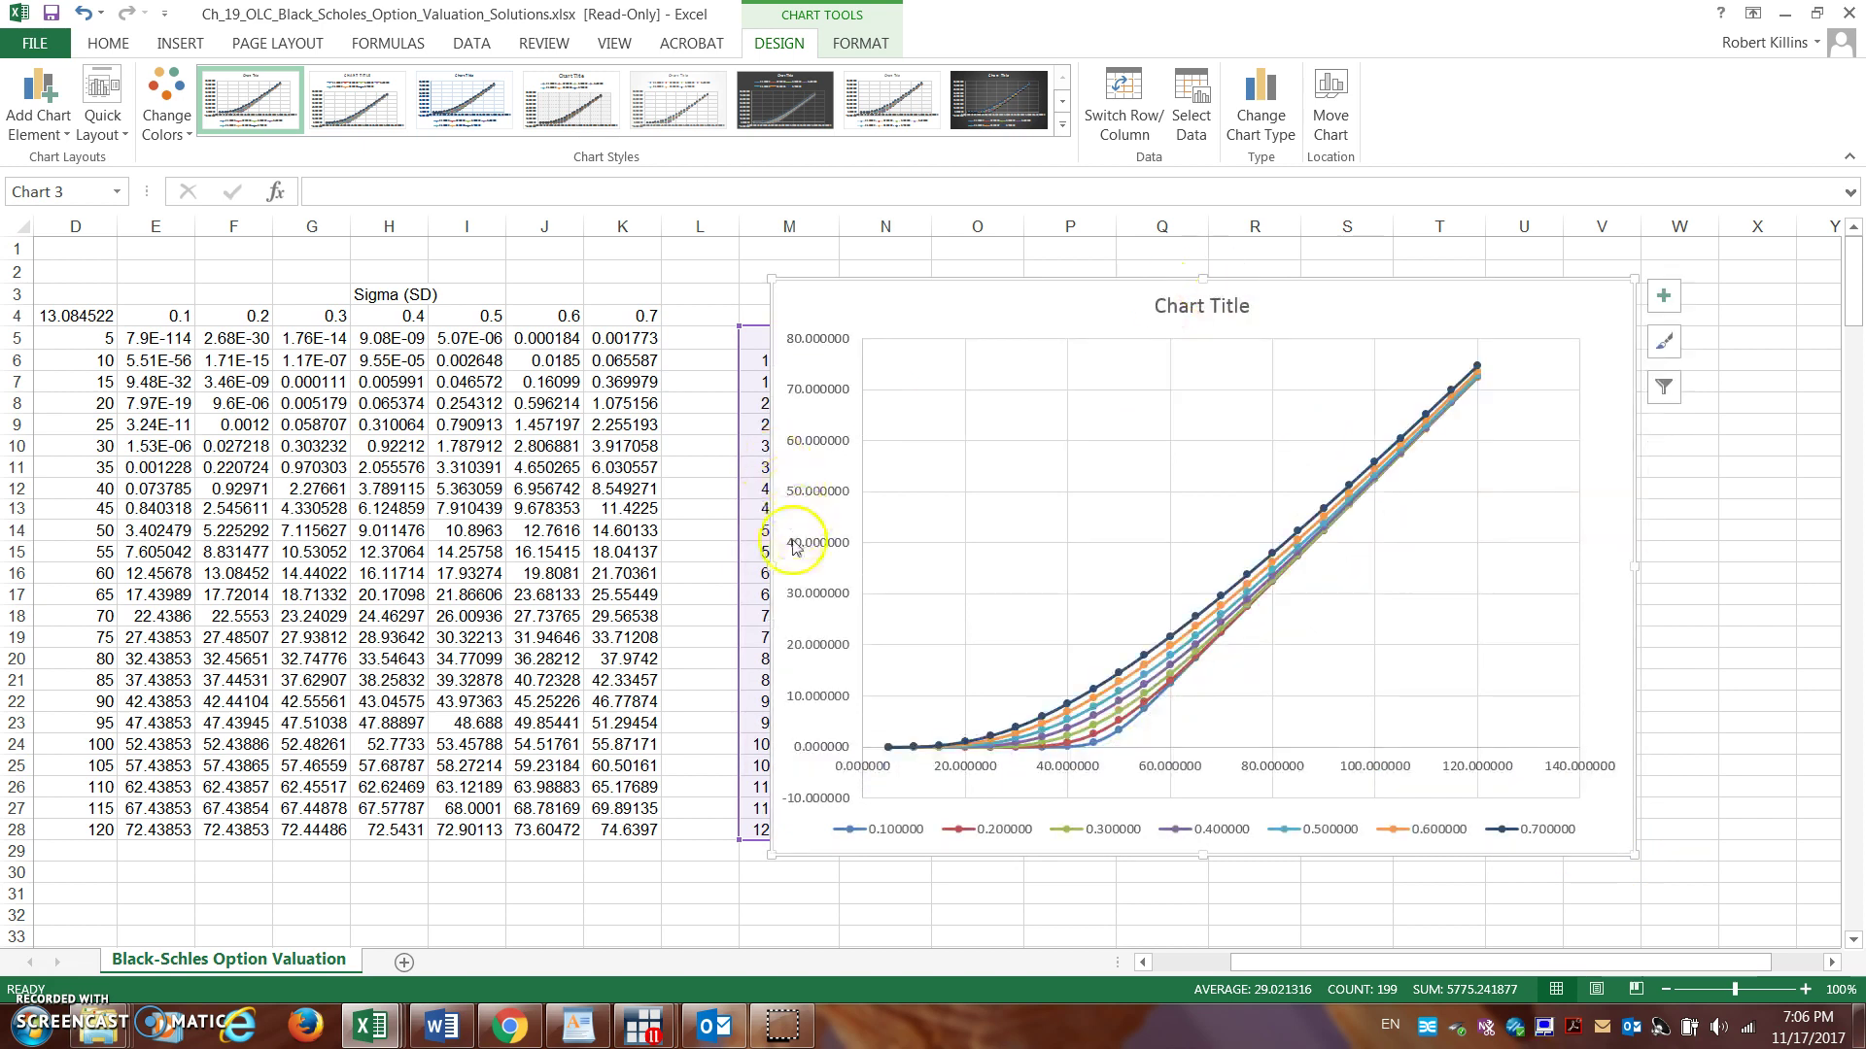
pyautogui.moveTo(769, 565); pyautogui.dragTo(717, 570)
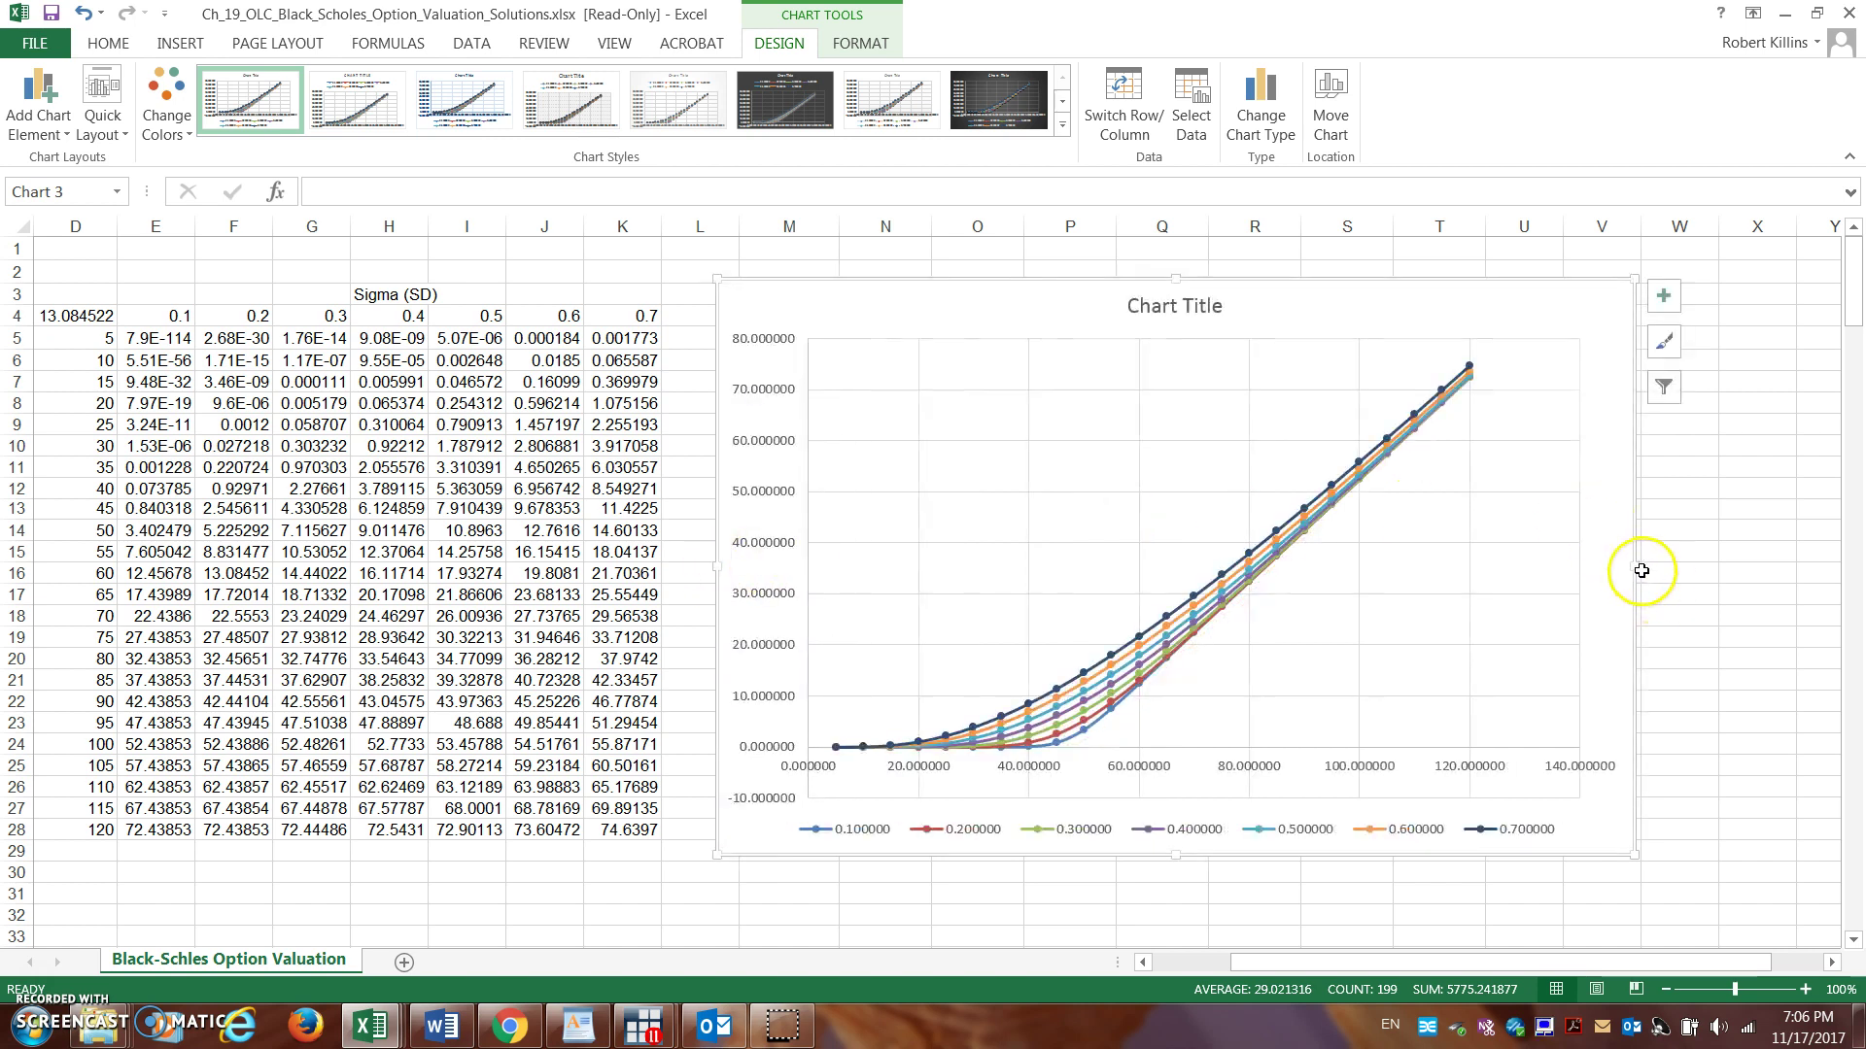
# Widen the scatter chart so that its far edge extends to about the middle of column W.
pyautogui.moveTo(1641, 568); pyautogui.dragTo(1735, 580)
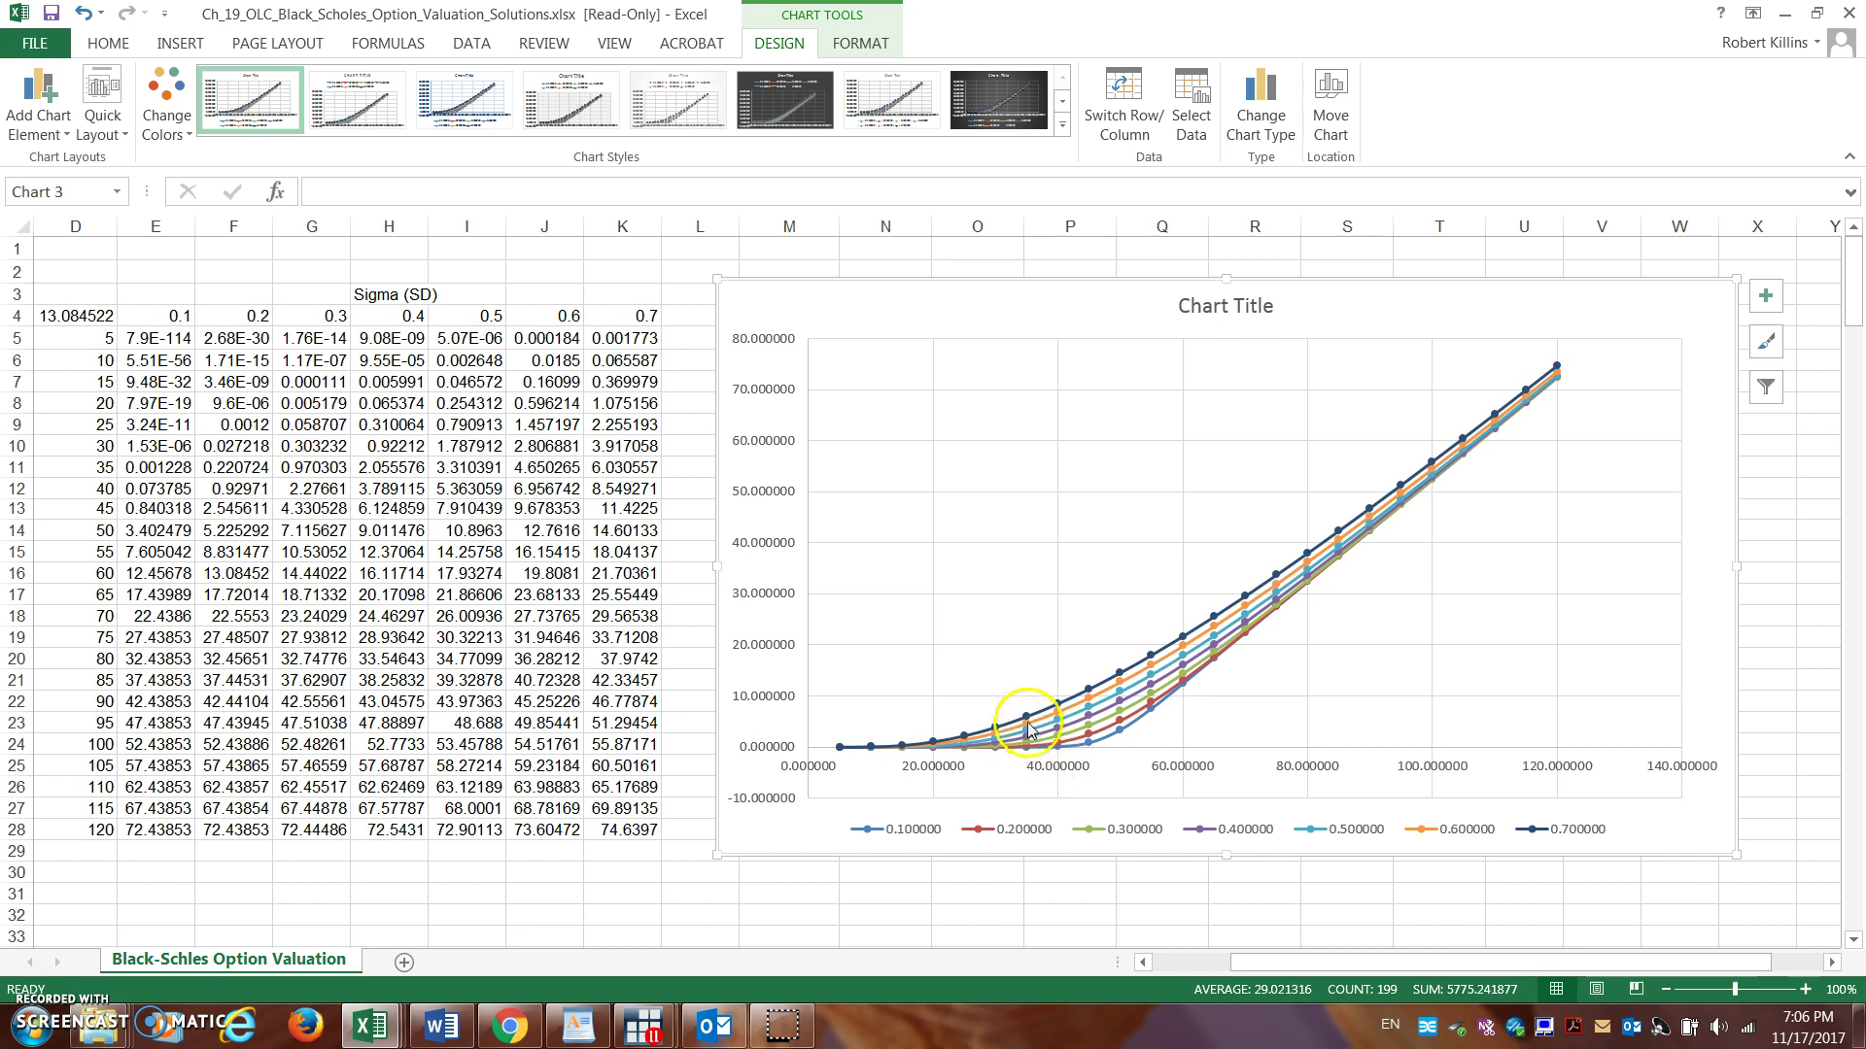
# Examine the call value curves around stock prices 35 to 50 and compare them with the Black-Scholes inputs, outputs and data table.
pyautogui.moveTo(1023, 723)
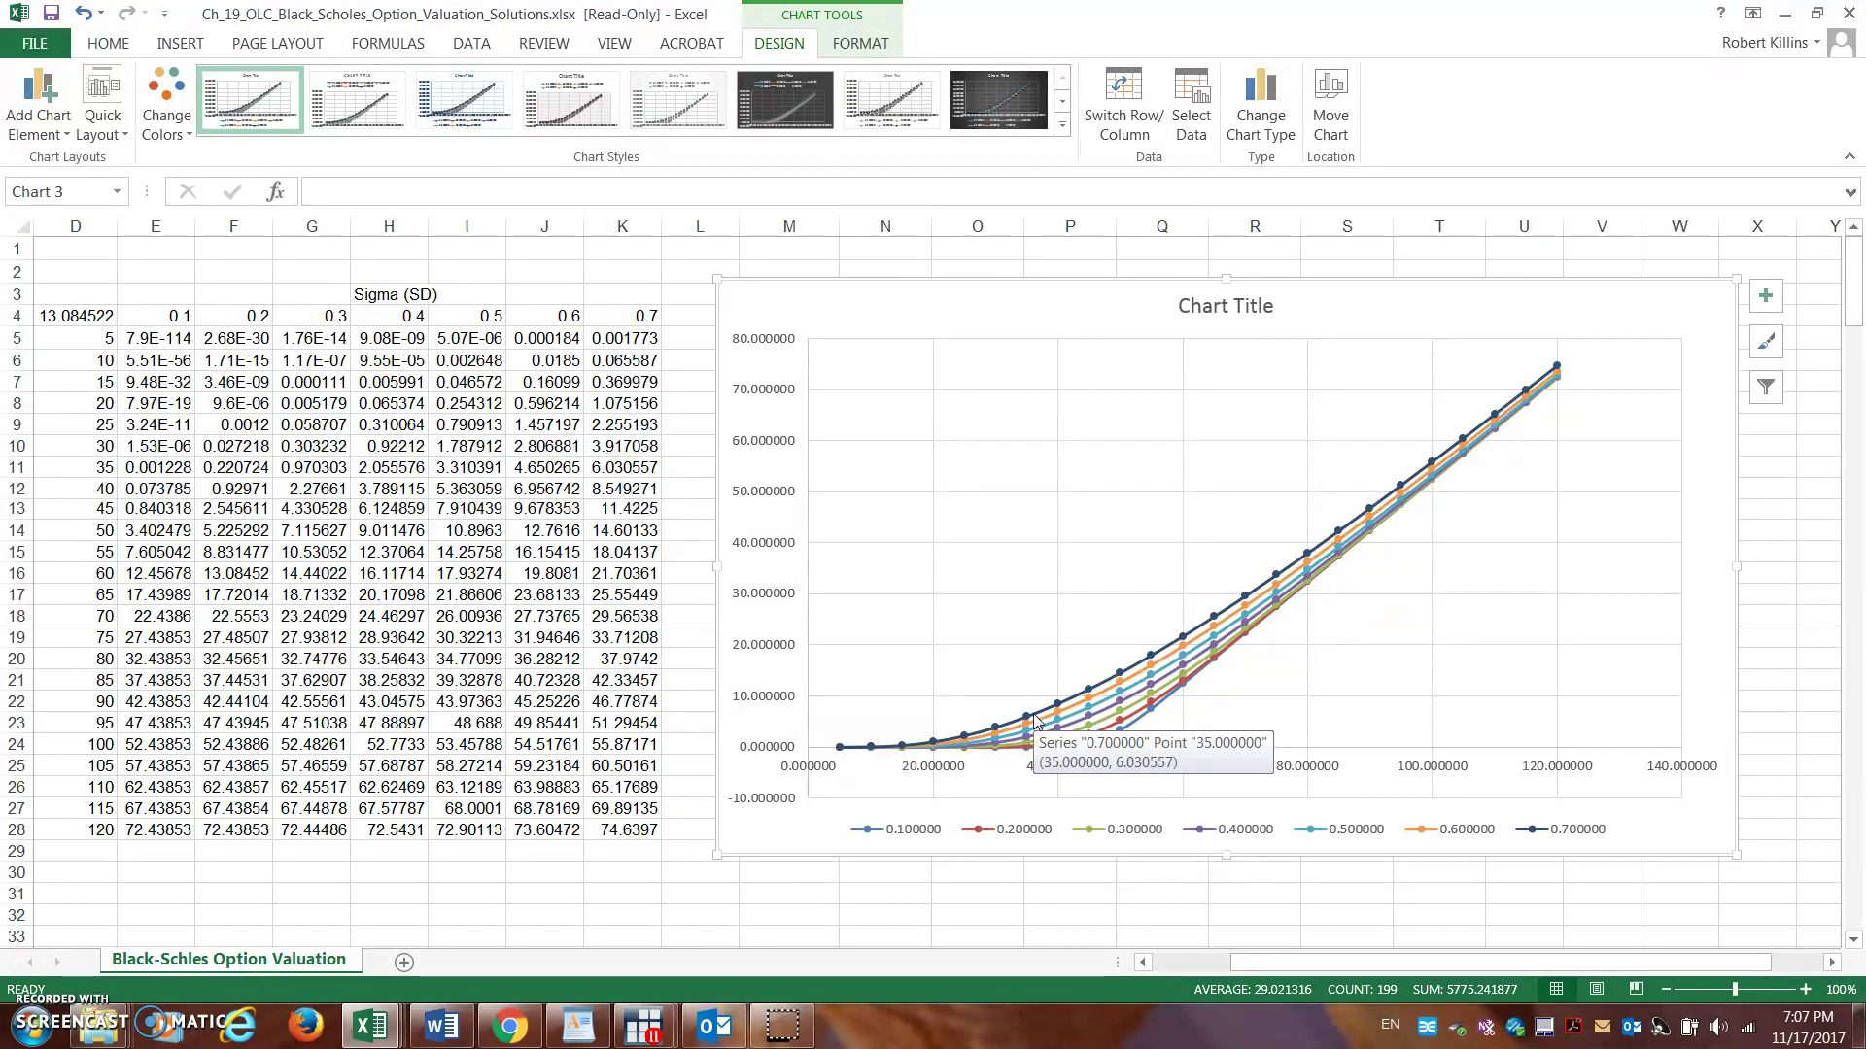
pyautogui.moveTo(1127, 743)
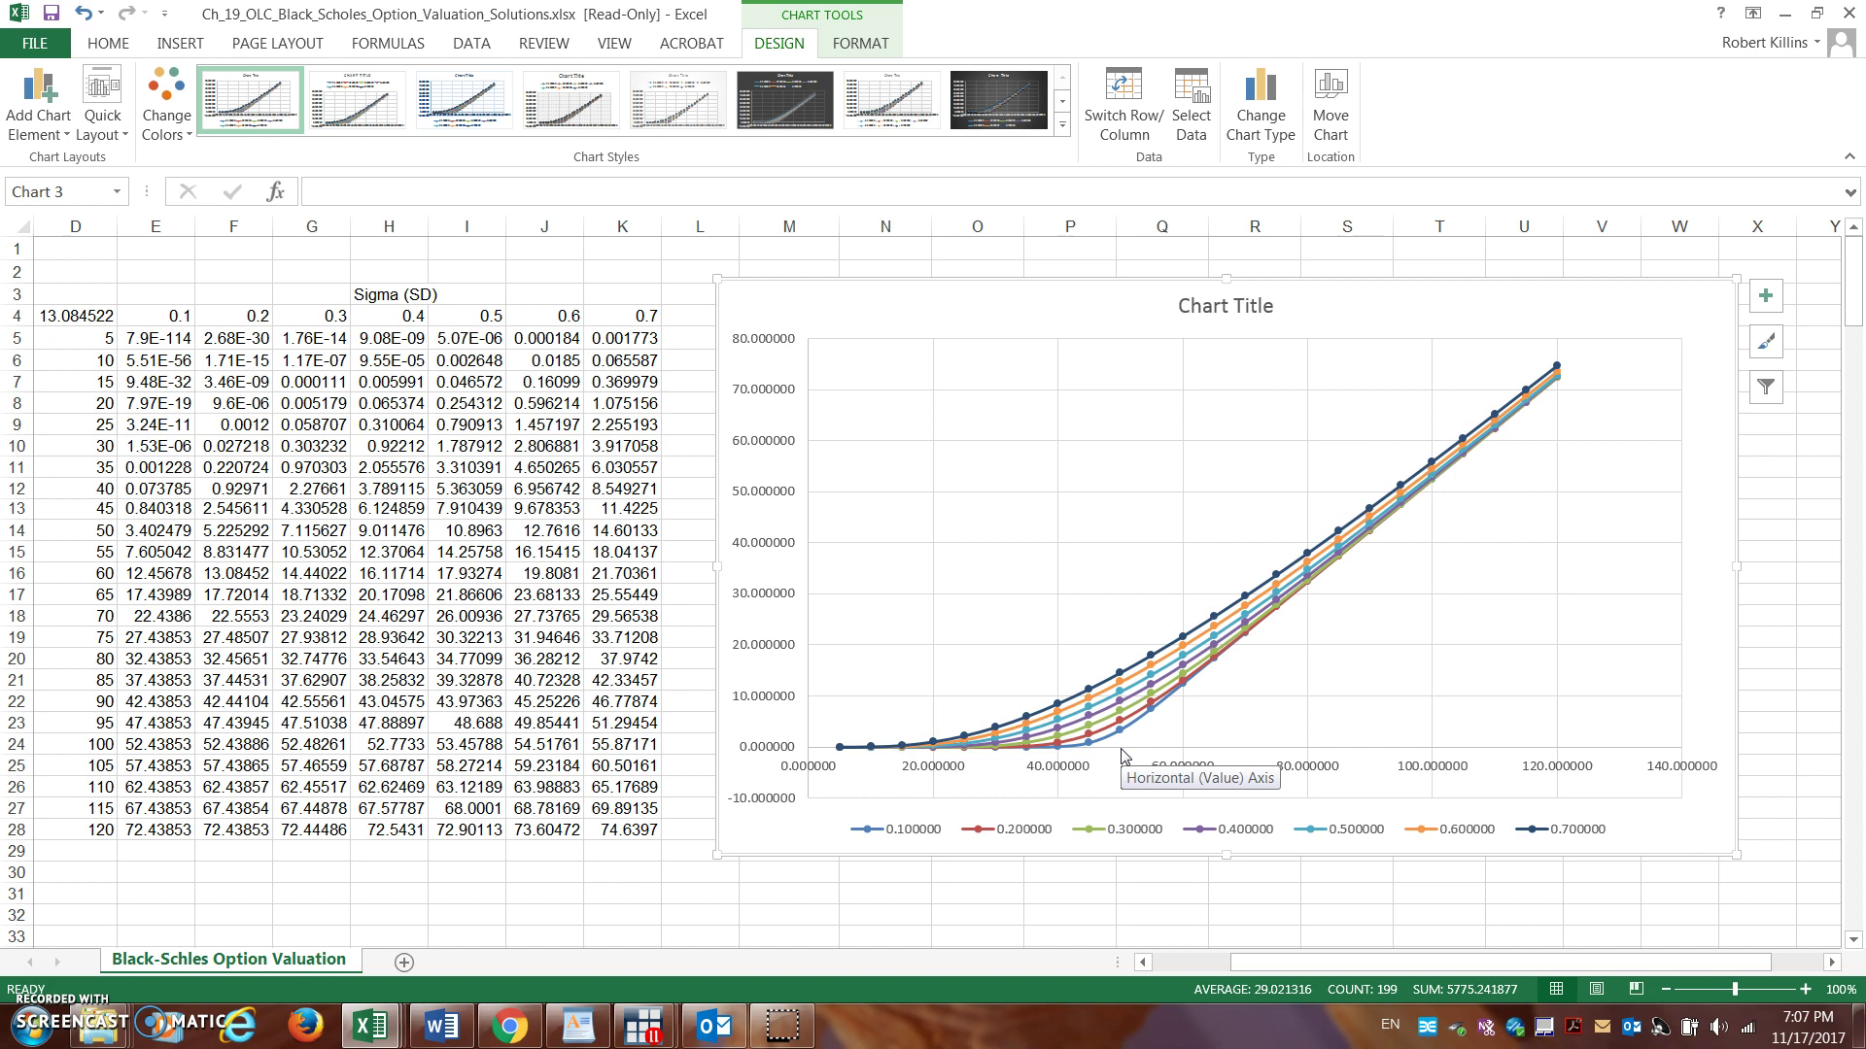
pyautogui.moveTo(1532, 965); pyautogui.dragTo(1453, 965)
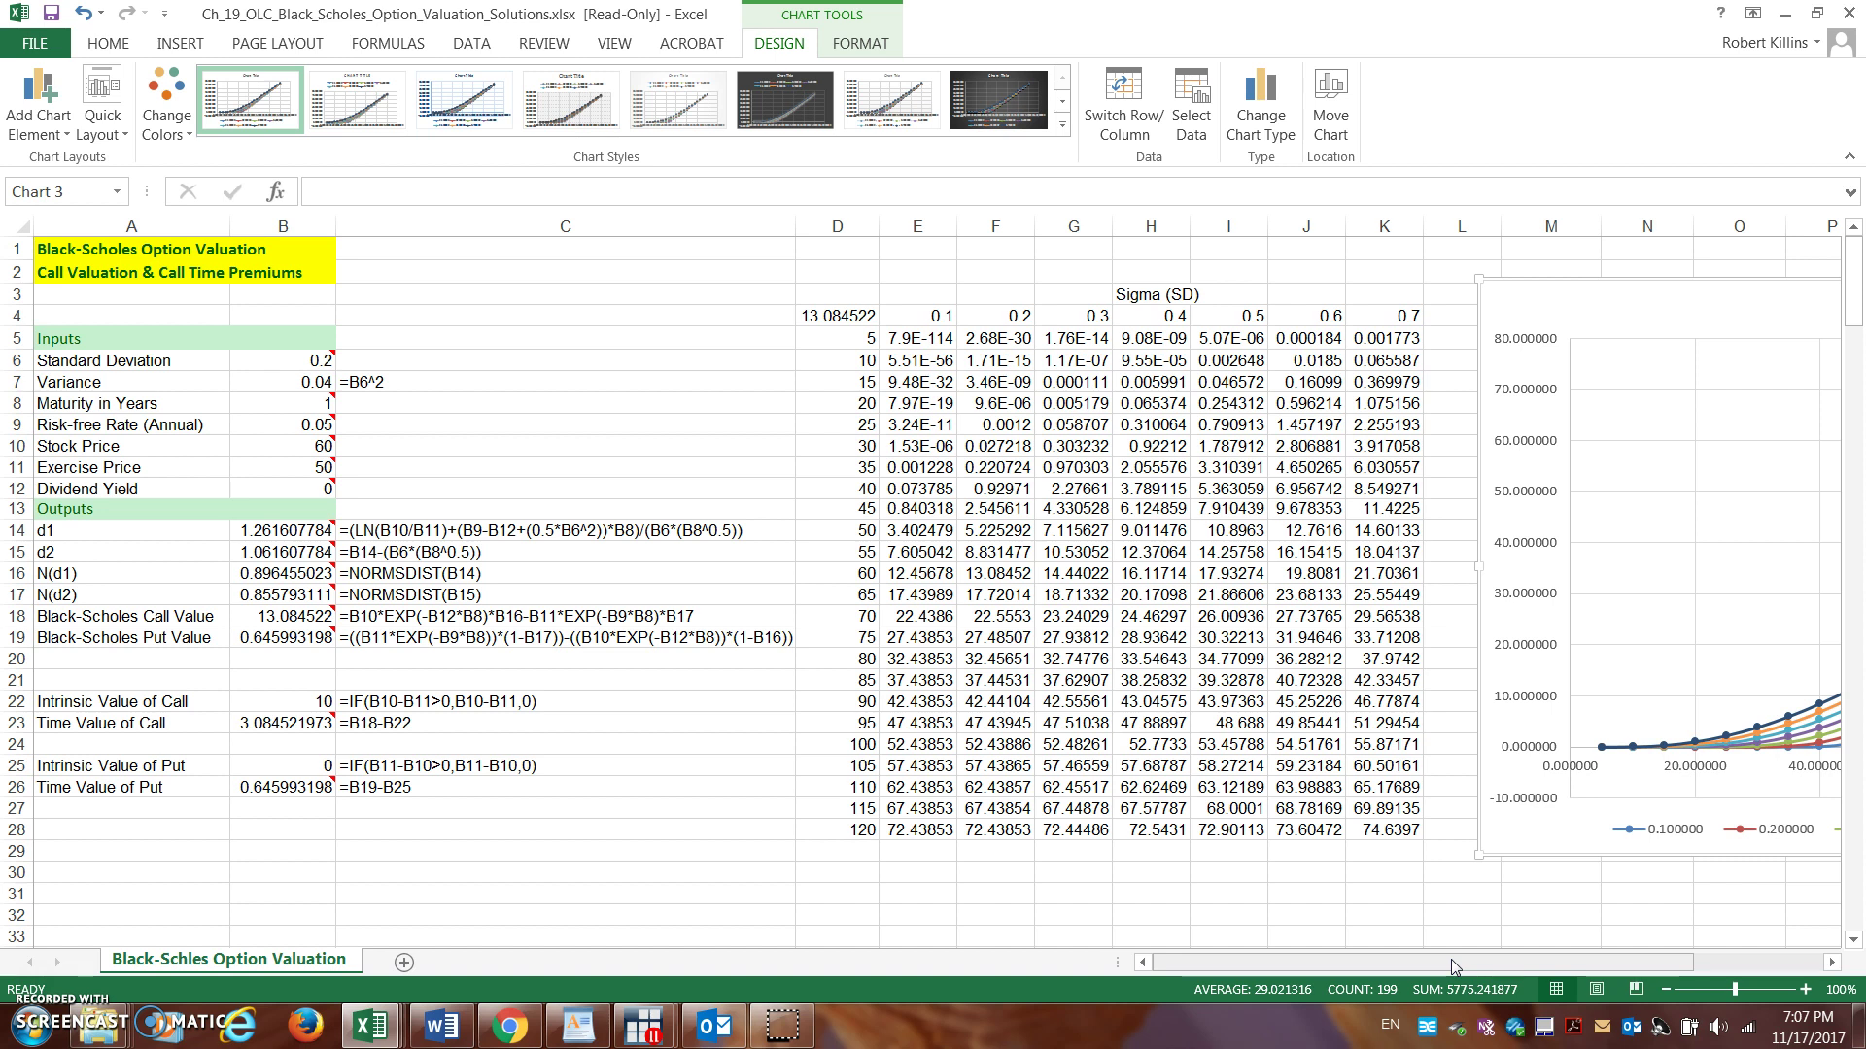
pyautogui.moveTo(1652, 965); pyautogui.dragTo(1820, 971)
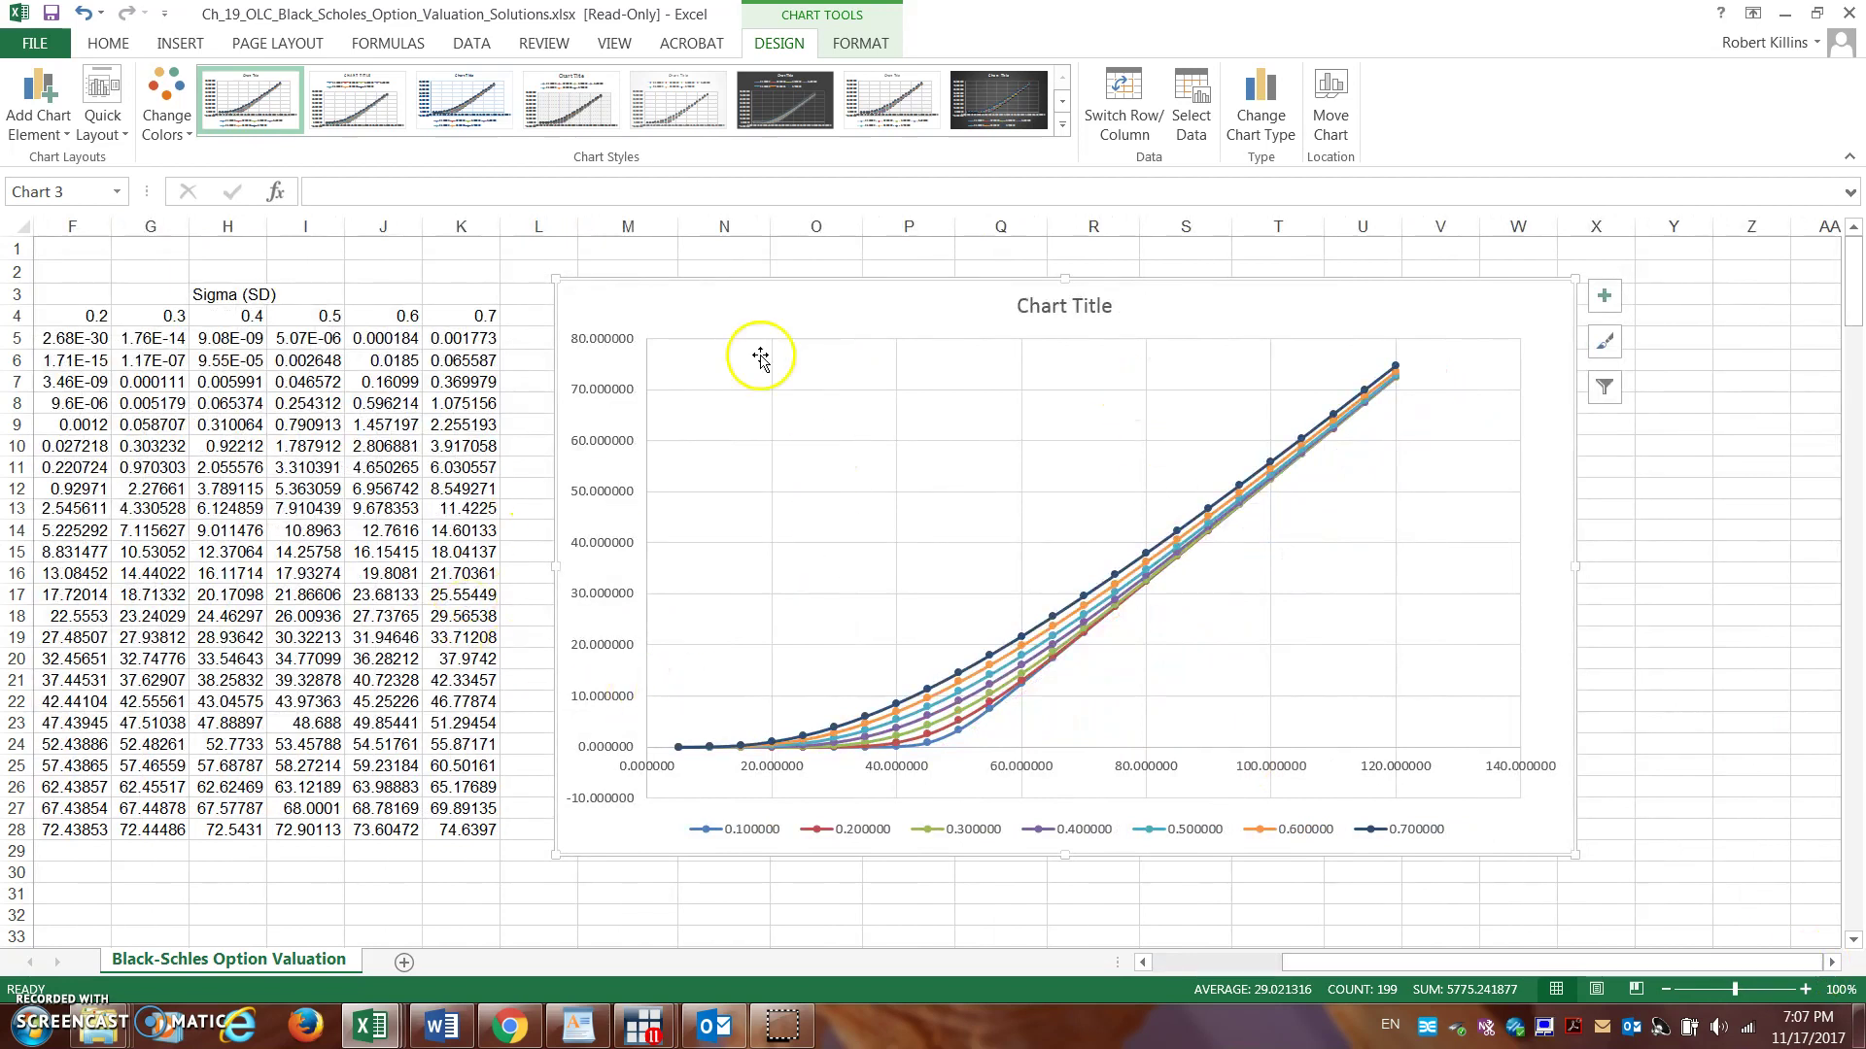
pyautogui.moveTo(1438, 969); pyautogui.dragTo(1371, 968)
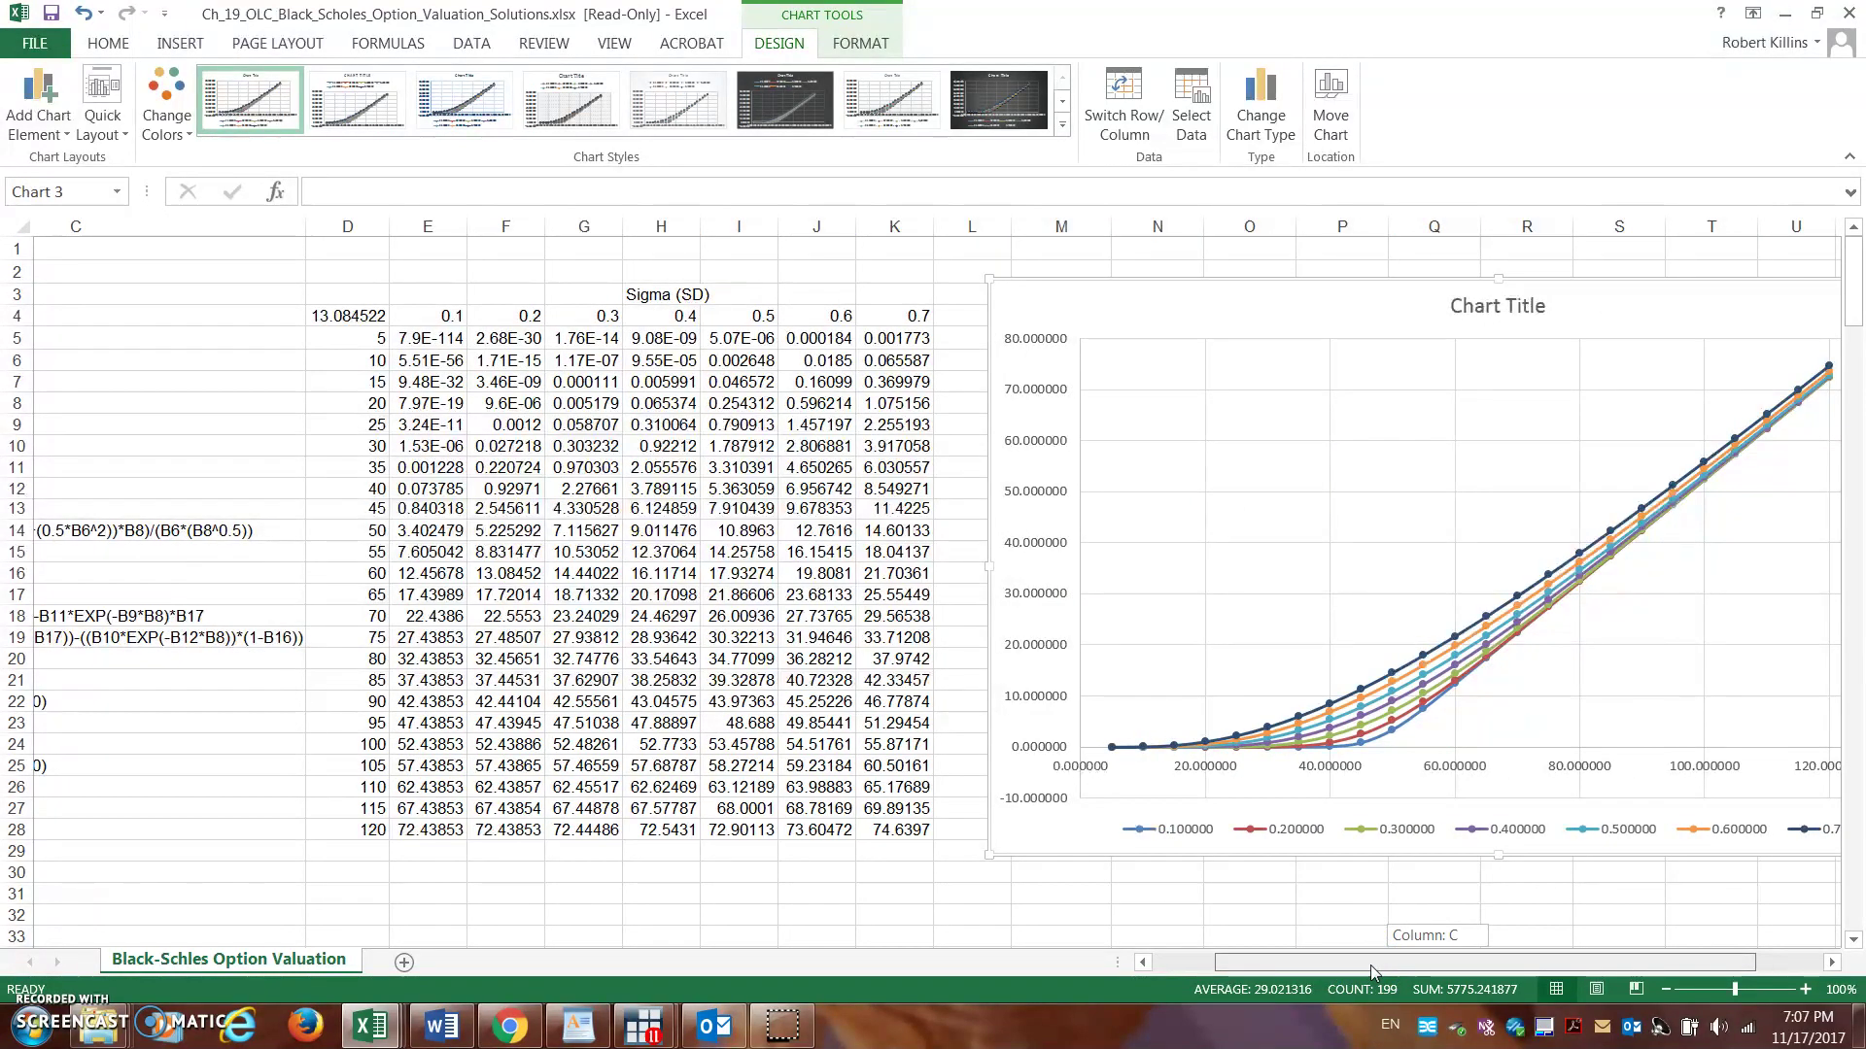
pyautogui.click(1203, 963)
pyautogui.moveTo(262, 419)
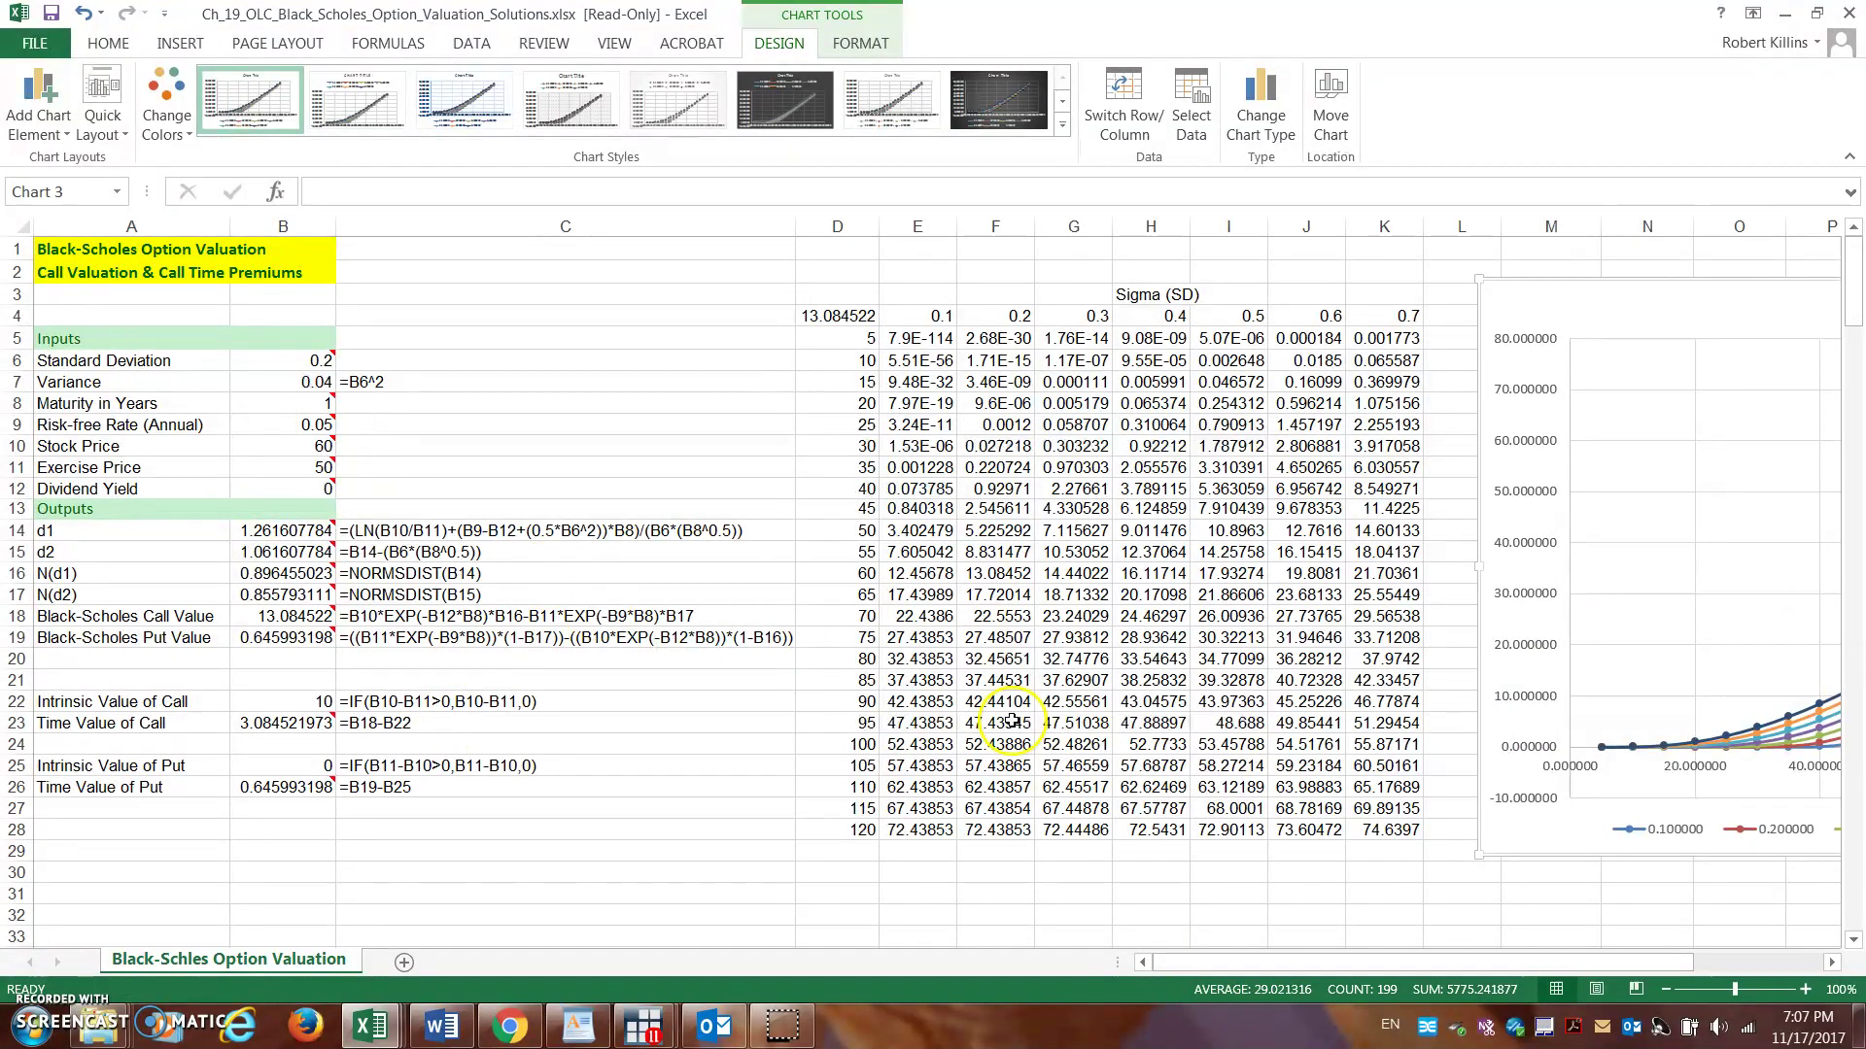
pyautogui.moveTo(1212, 964); pyautogui.dragTo(1279, 979)
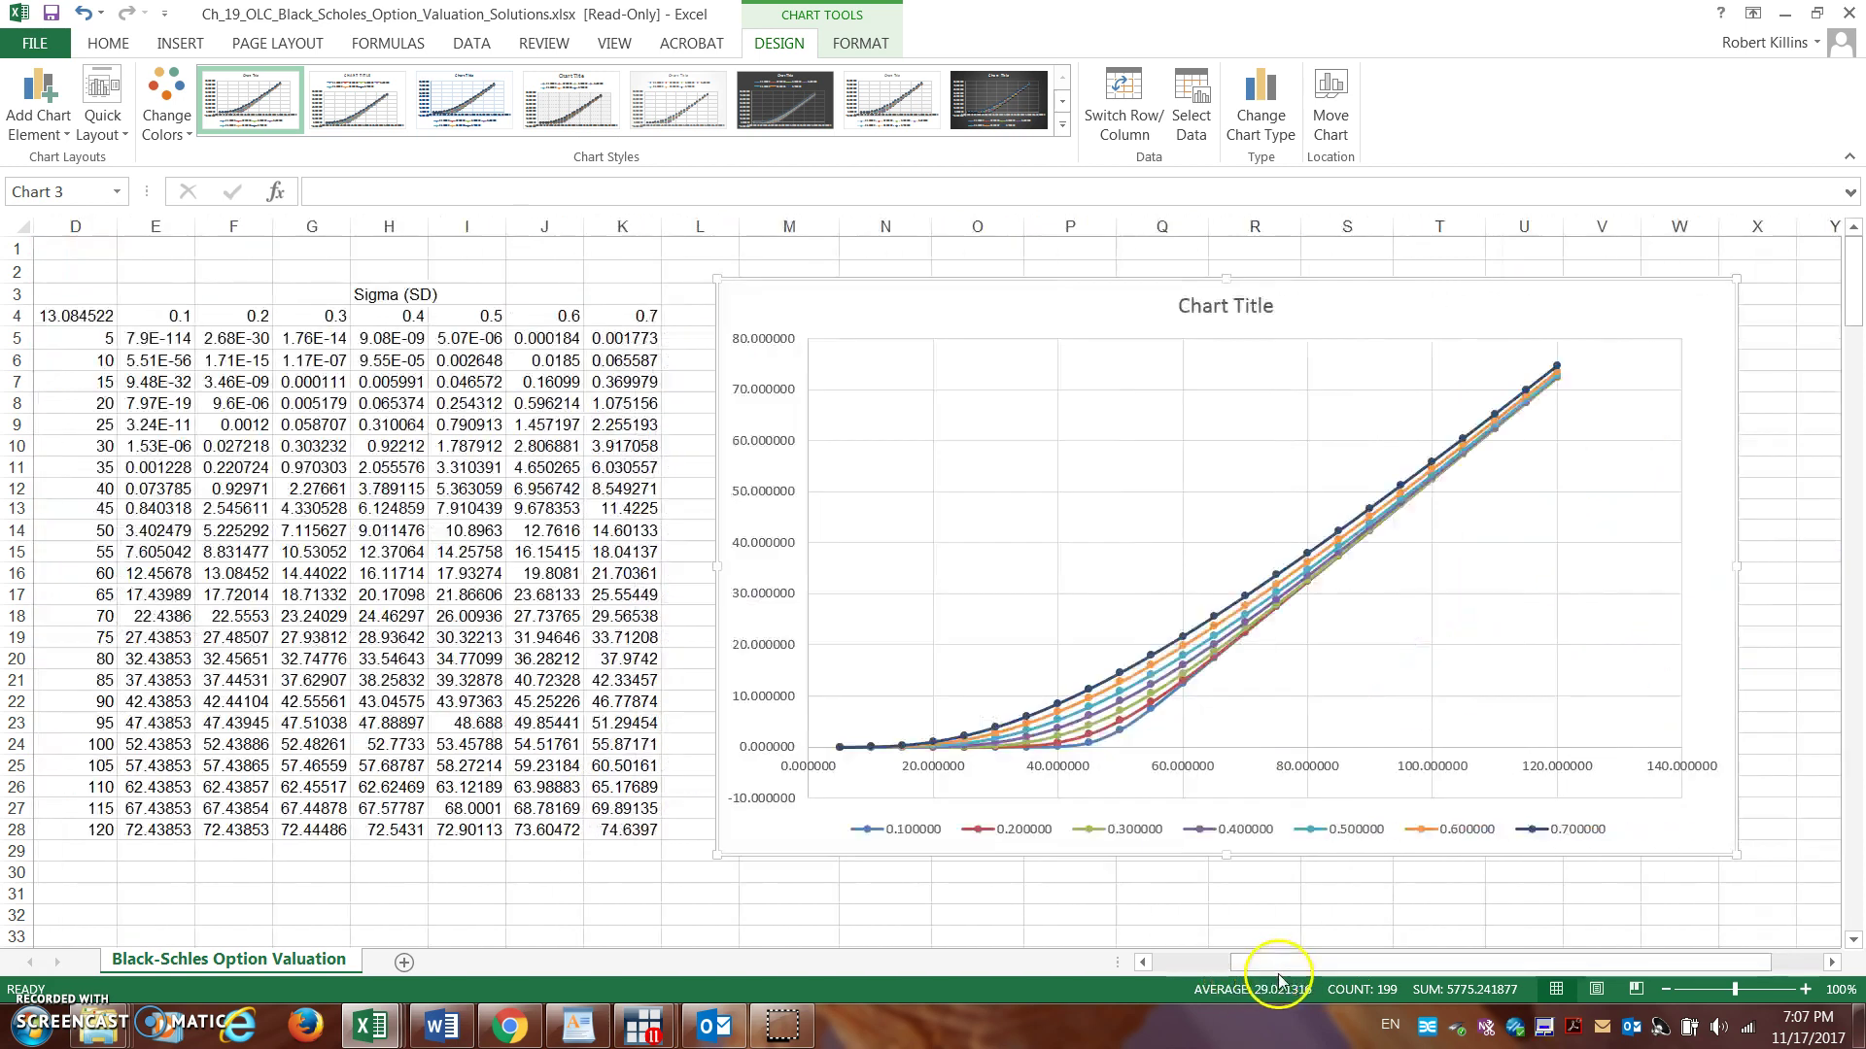